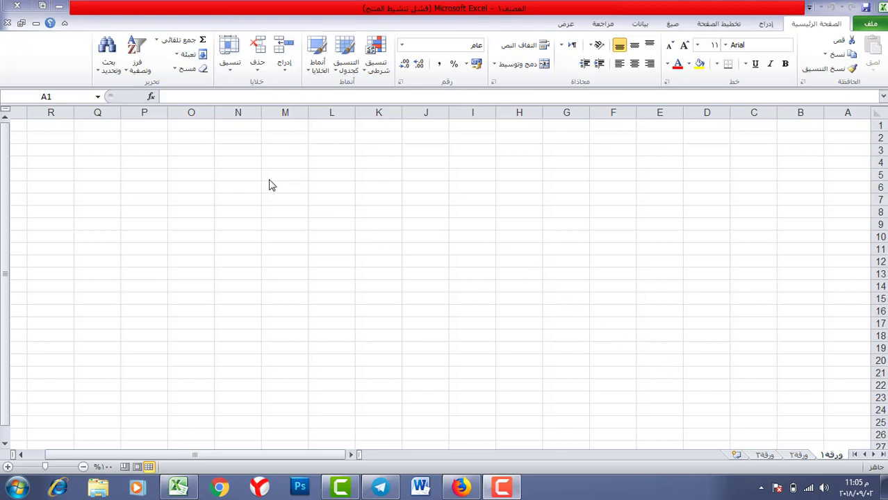
{"action": "left_click", "coordinate": [131, 459]}
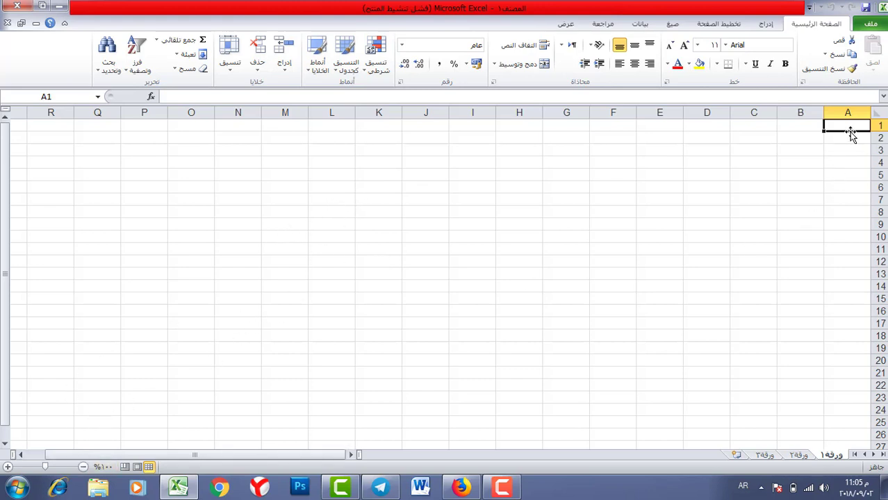
{"action": "left_click_drag", "start_coordinate": [833, 126], "coordinate": [53, 436]}
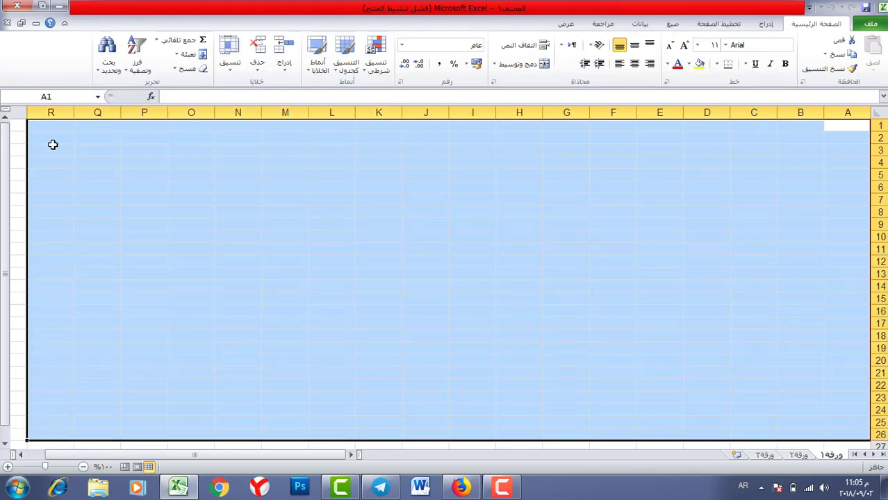
{"action": "left_click", "coordinate": [539, 241]}
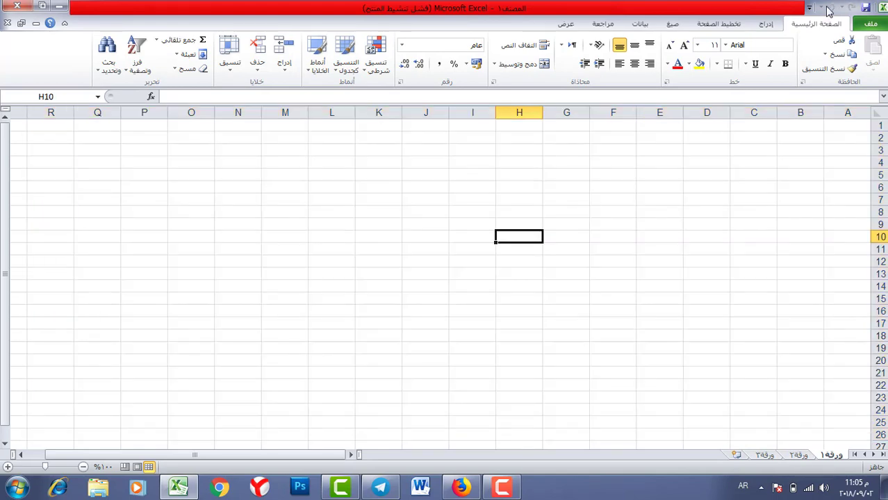
Draw a rectangle covering cells A1:R26, about 34.3 cm wide and 12.9 cm high, and fill it with light blue
{"action": "left_click", "coordinate": [765, 25]}
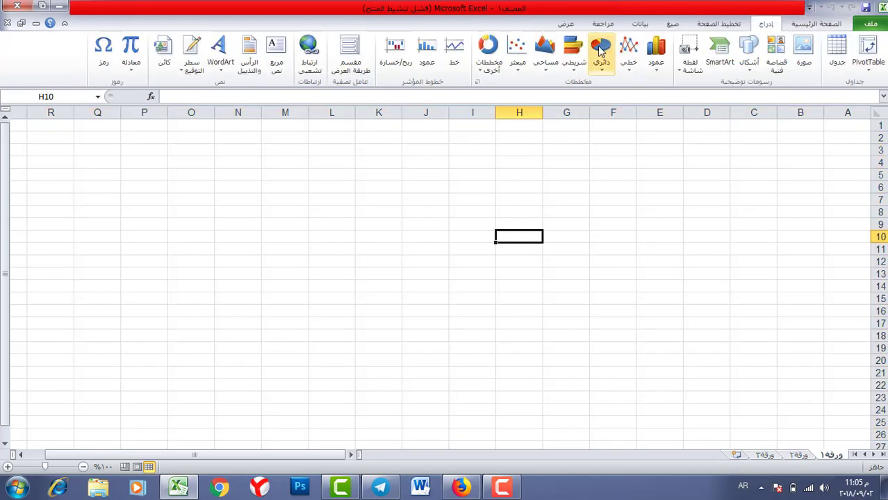
{"action": "left_click", "coordinate": [748, 61]}
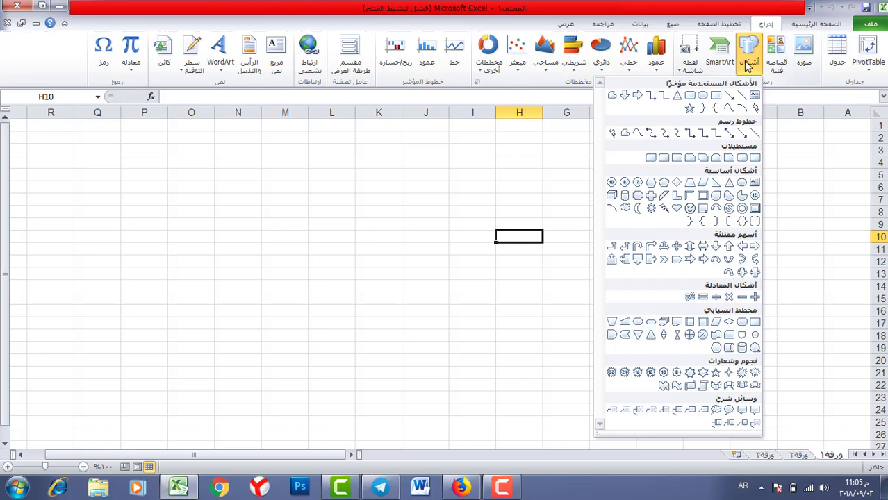
{"action": "left_click", "coordinate": [717, 98]}
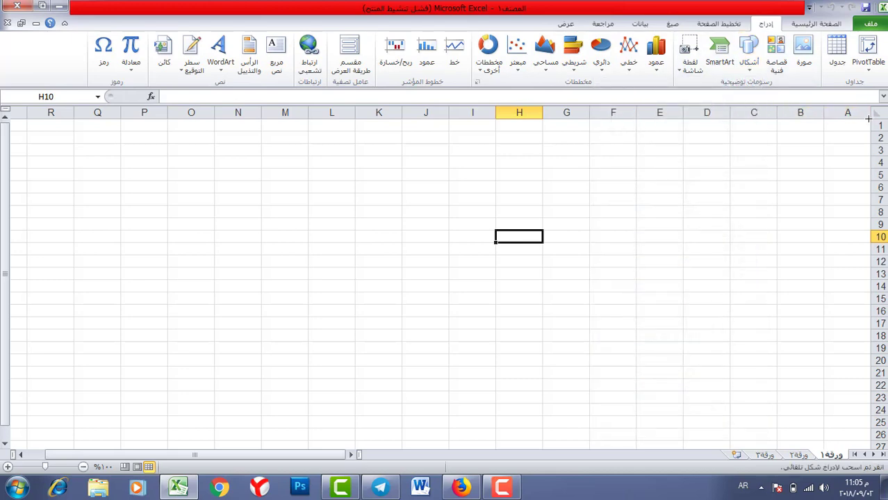
{"action": "mouse_move", "coordinate": [868, 119]}
{"action": "left_mouse_down"}
{"action": "mouse_move", "coordinate": [579, 236]}
{"action": "mouse_move", "coordinate": [121, 400]}
{"action": "mouse_move", "coordinate": [27, 402]}
{"action": "mouse_move", "coordinate": [27, 438]}
{"action": "left_mouse_up"}
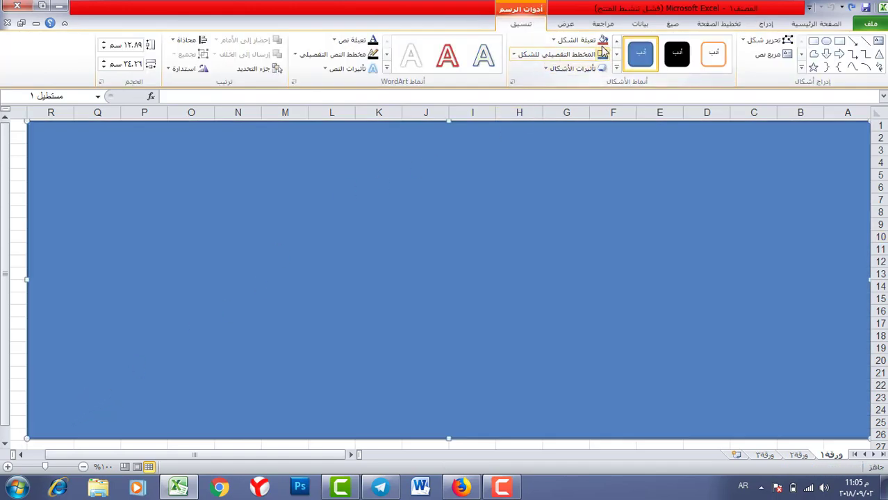
{"action": "left_click", "coordinate": [556, 39]}
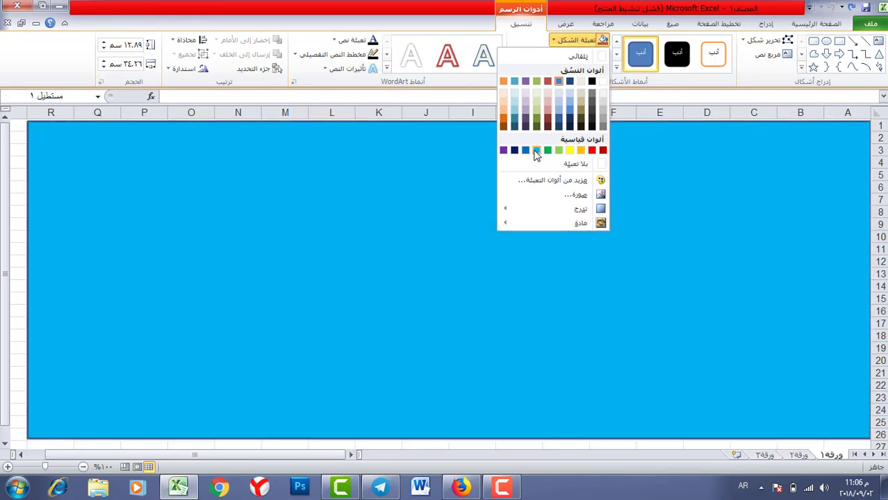
{"action": "left_click", "coordinate": [534, 151]}
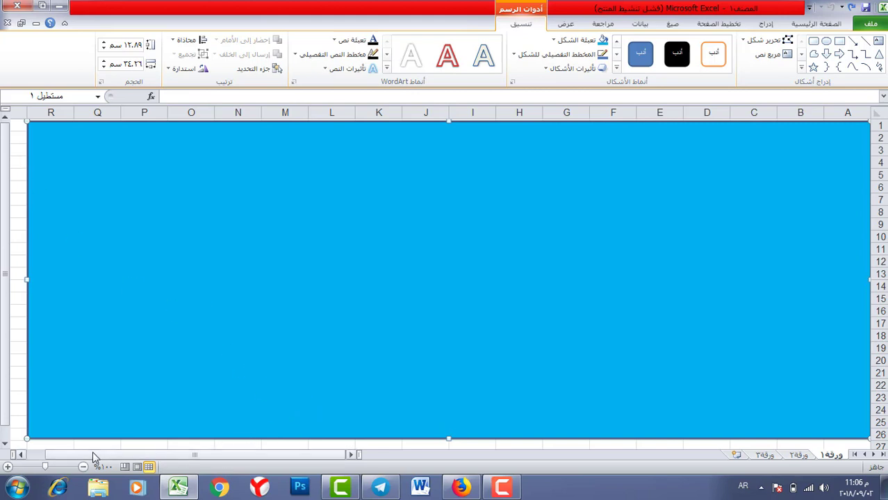
{"action": "left_click_drag", "start_coordinate": [73, 458], "coordinate": [38, 461]}
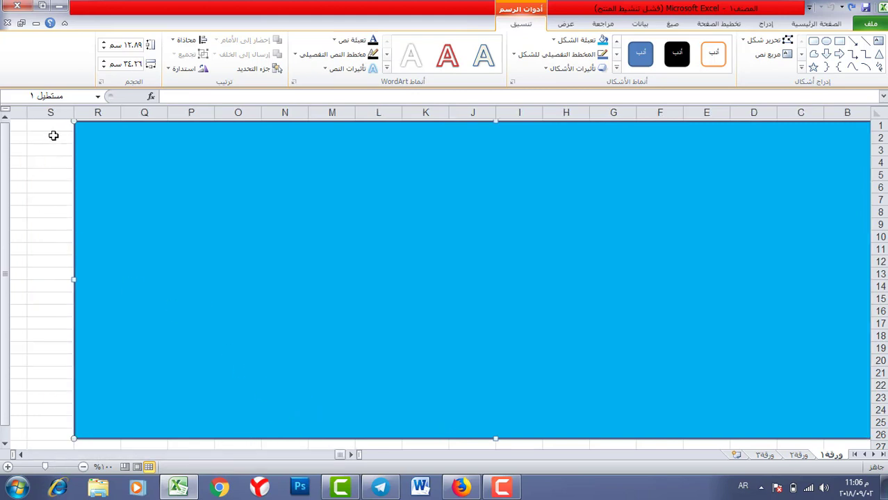
{"action": "left_click_drag", "start_coordinate": [50, 112], "coordinate": [103, 125]}
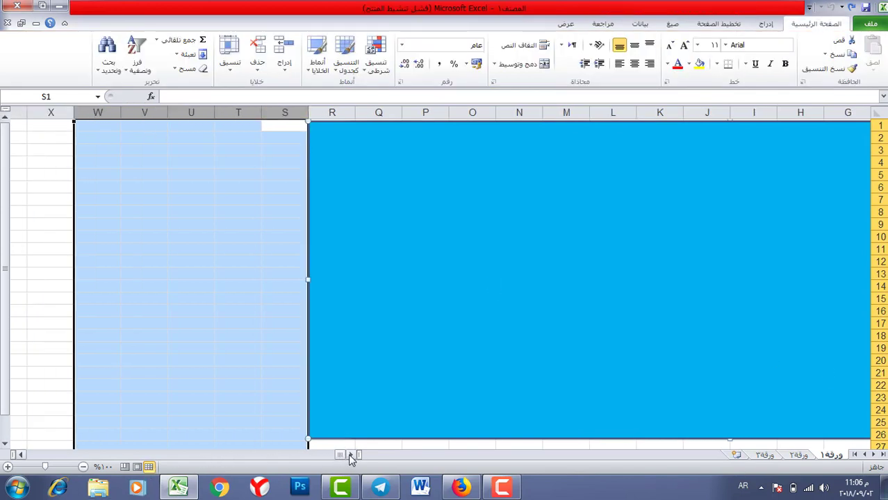
{"action": "left_click_drag", "start_coordinate": [351, 455], "coordinate": [351, 455]}
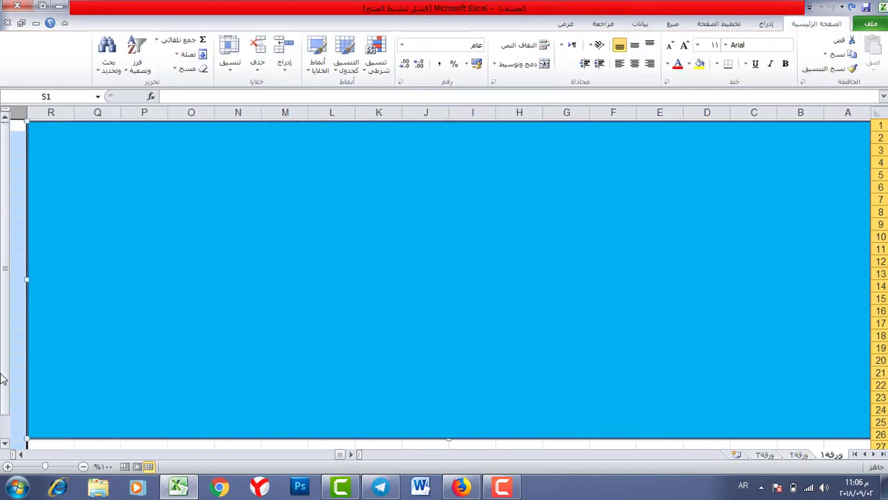
{"action": "left_click_drag", "start_coordinate": [4, 443], "coordinate": [4, 443]}
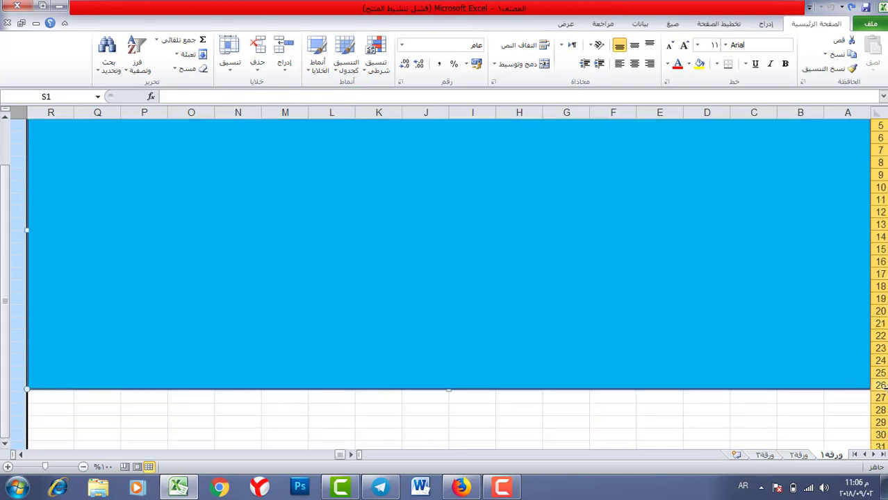
{"action": "left_click_drag", "start_coordinate": [874, 398], "coordinate": [877, 445]}
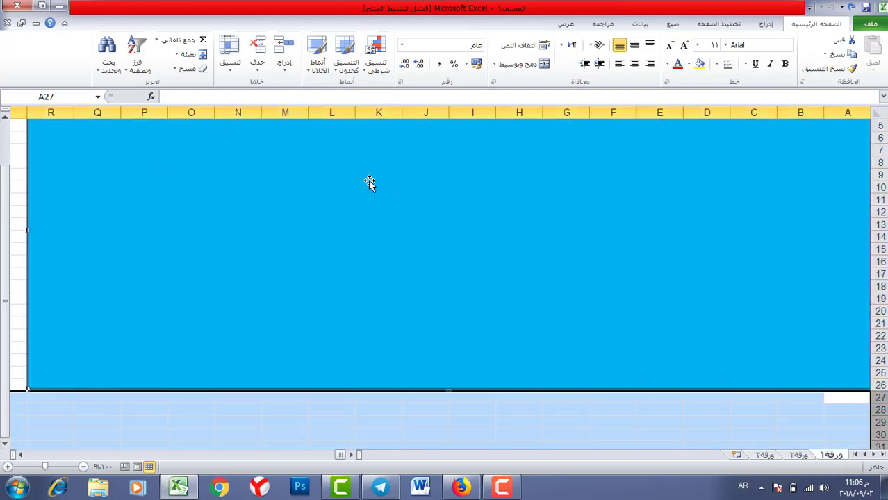
{"action": "left_click_drag", "start_coordinate": [3, 214], "coordinate": [4, 175]}
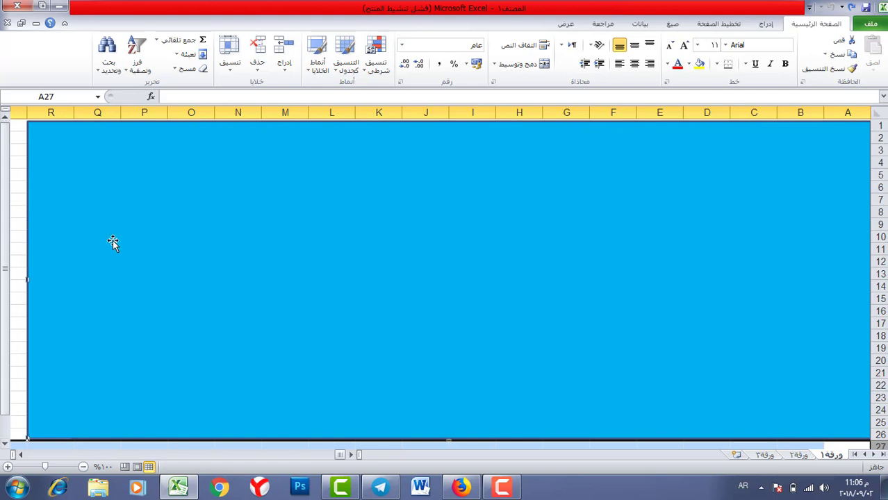
Hide column S, directly beside the blue rectangle
{"action": "mouse_move", "coordinate": [338, 457]}
{"action": "left_mouse_down"}
{"action": "mouse_move", "coordinate": [329, 464]}
{"action": "mouse_move", "coordinate": [355, 458]}
{"action": "left_mouse_up"}
{"action": "left_click", "coordinate": [21, 455]}
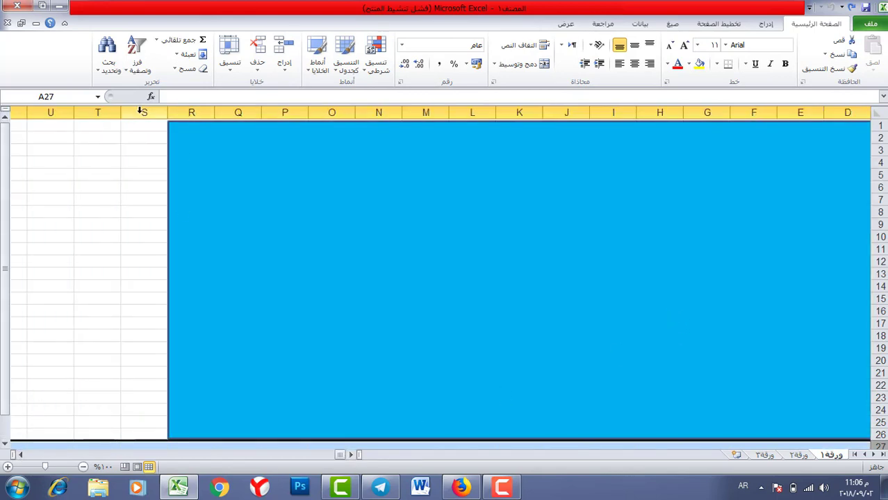
{"action": "left_click", "coordinate": [141, 112]}
{"action": "right_click", "coordinate": [141, 112]}
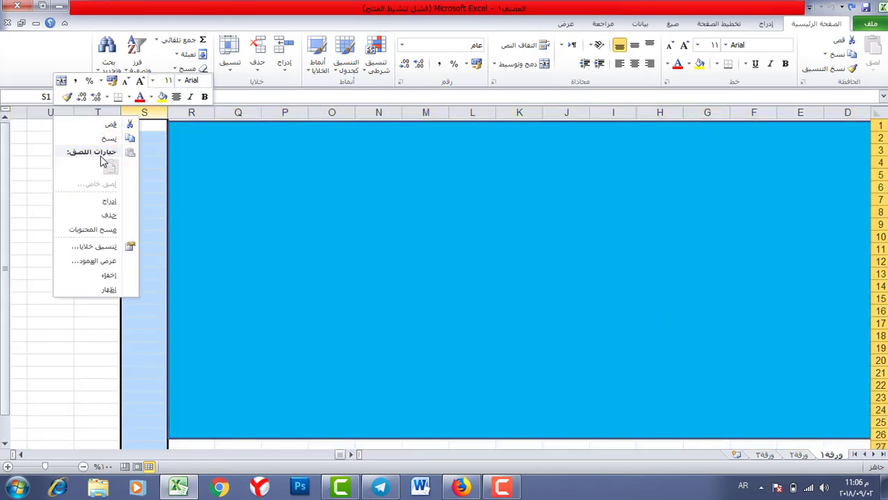
{"action": "left_click", "coordinate": [104, 276]}
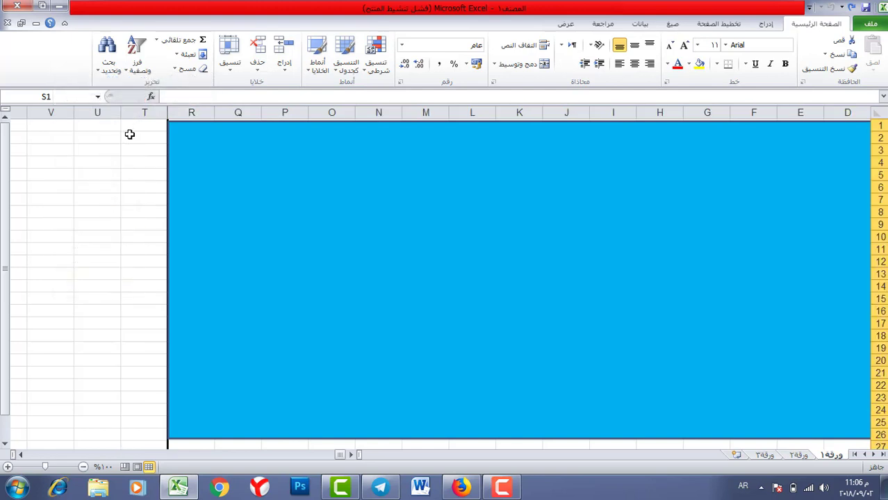
Hide columns T through AB
{"action": "left_click_drag", "start_coordinate": [143, 112], "coordinate": [43, 113]}
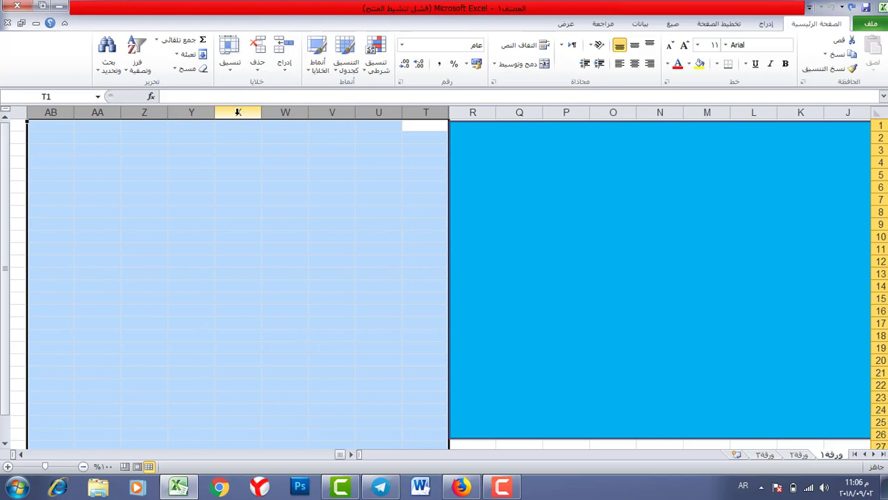
{"action": "right_click", "coordinate": [236, 112]}
{"action": "left_click", "coordinate": [210, 276]}
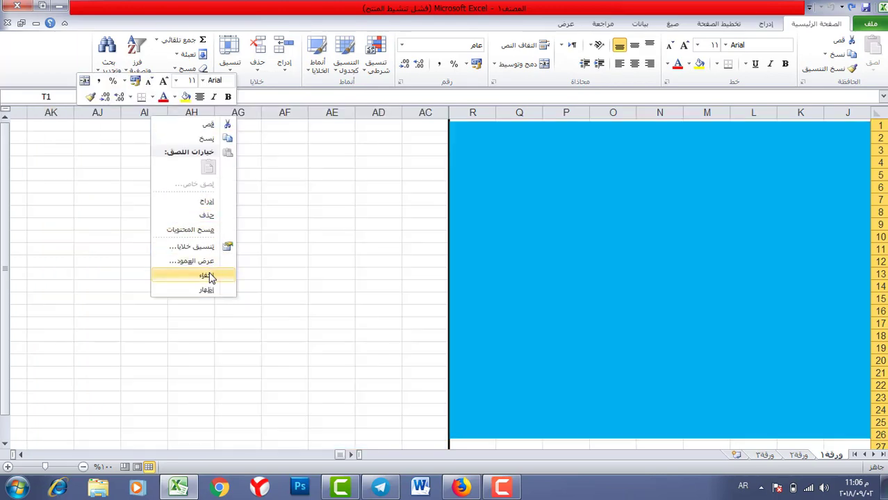
Hide all remaining unused columns beyond the rectangle, from AC through XFD
{"action": "left_click_drag", "start_coordinate": [423, 112], "coordinate": [58, 103]}
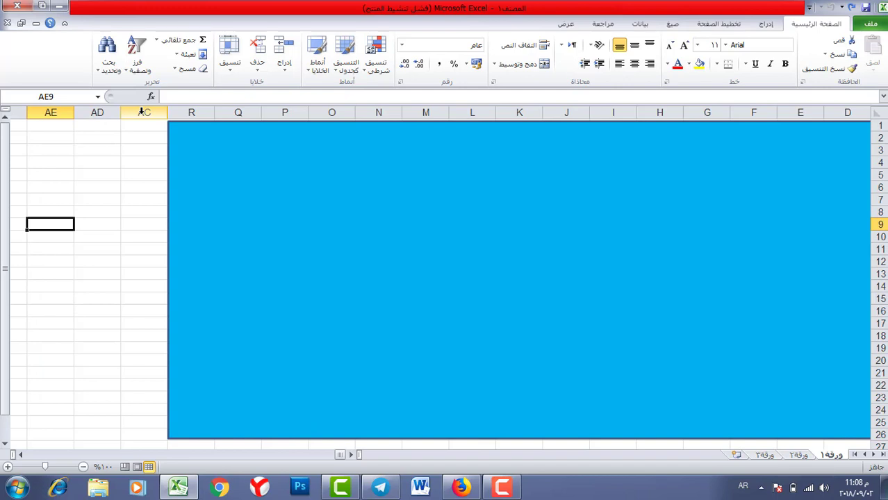
{"action": "left_click", "coordinate": [142, 112]}
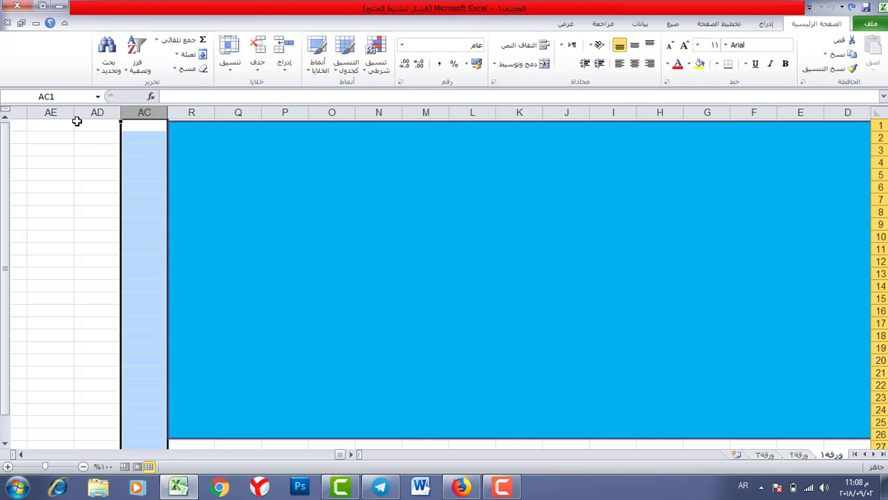
{"action": "key", "text": "ctrl+shift+Left"}
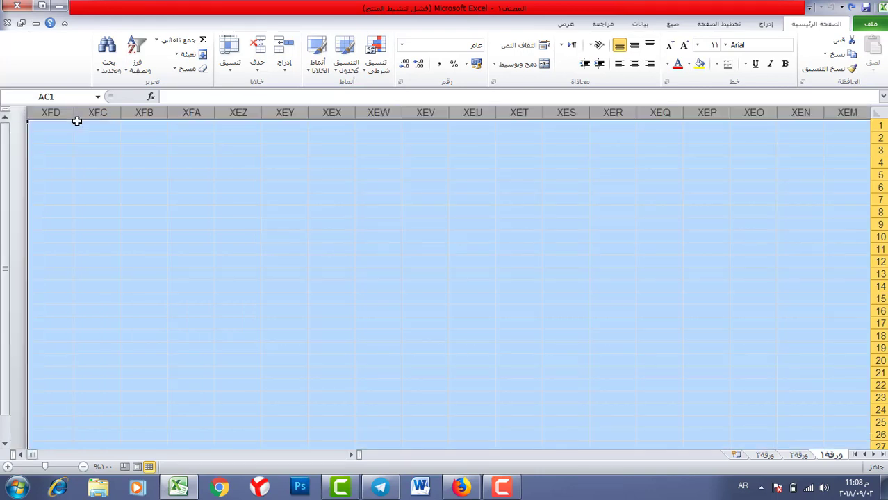
{"action": "left_click_drag", "start_coordinate": [31, 456], "coordinate": [343, 460]}
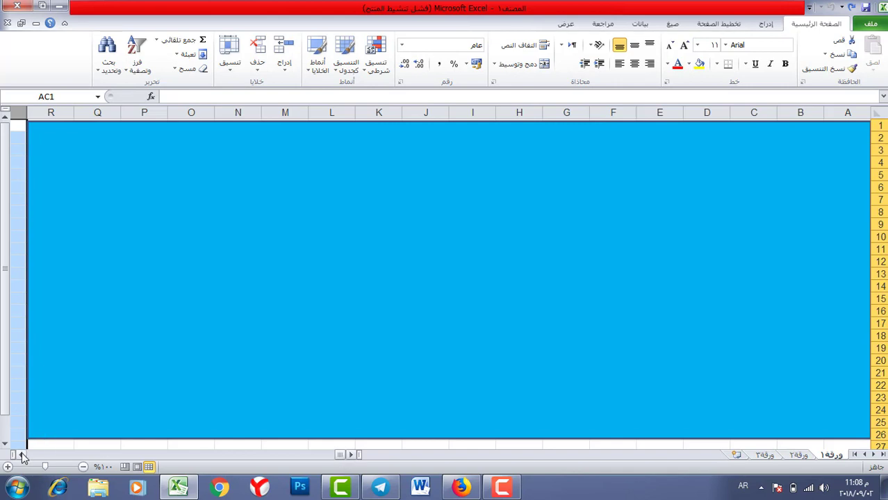
{"action": "left_click_drag", "start_coordinate": [22, 455], "coordinate": [22, 455]}
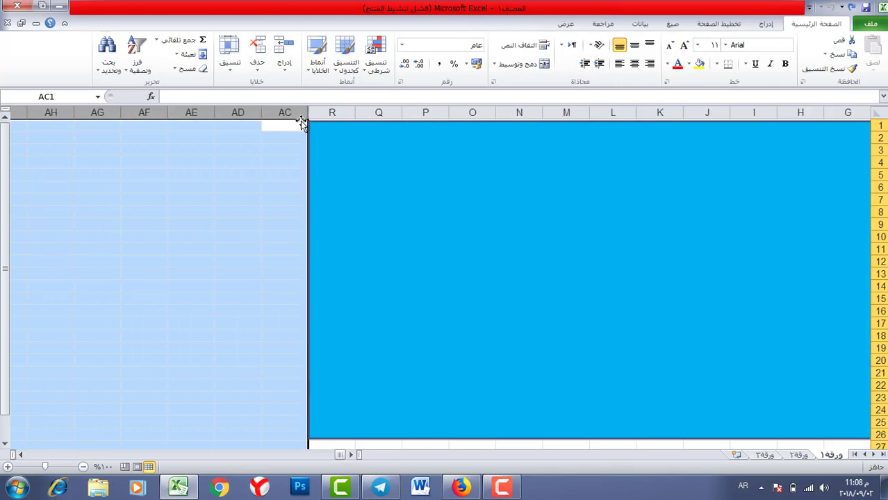
{"action": "right_click", "coordinate": [143, 112]}
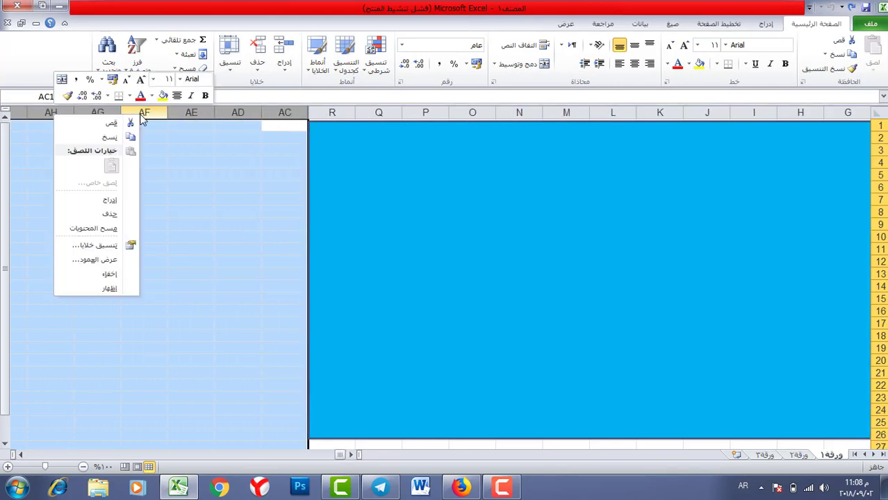
{"action": "left_click", "coordinate": [102, 277]}
{"action": "left_click_drag", "start_coordinate": [265, 456], "coordinate": [114, 457]}
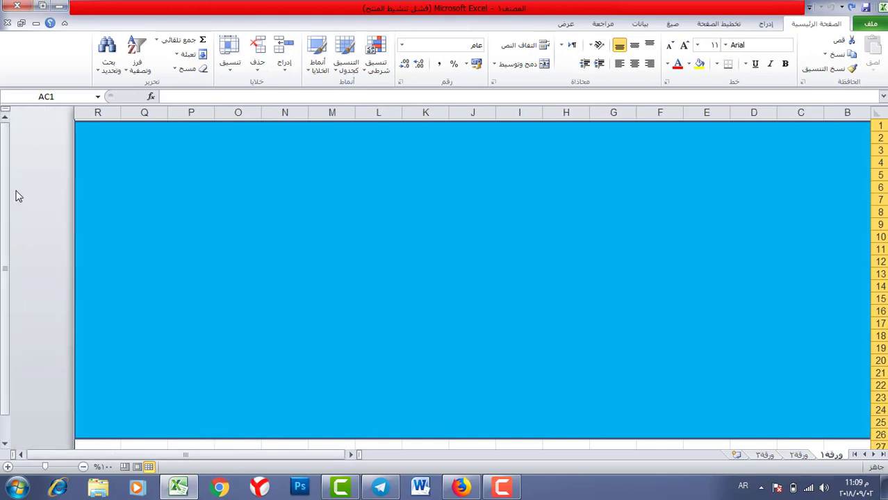
{"action": "left_click_drag", "start_coordinate": [188, 454], "coordinate": [196, 455]}
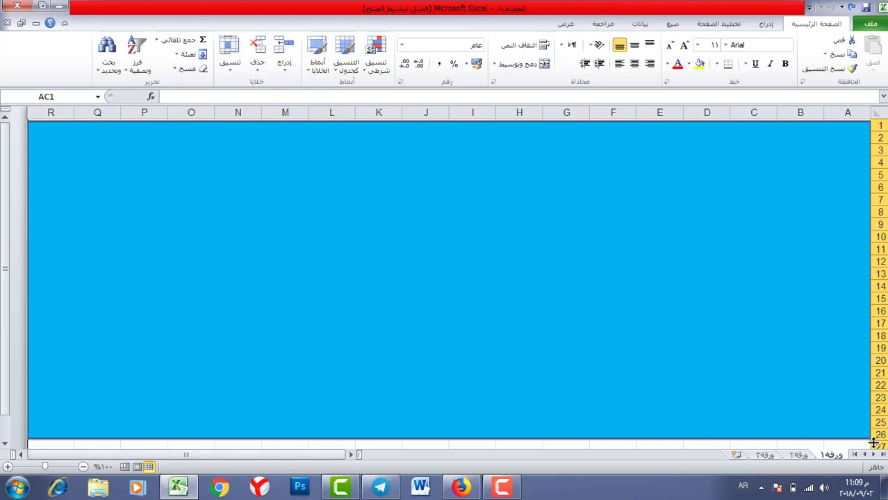
Hide all unused rows below the rectangle, from row 27 through row 1048576
{"action": "left_click_drag", "start_coordinate": [5, 443], "coordinate": [5, 443]}
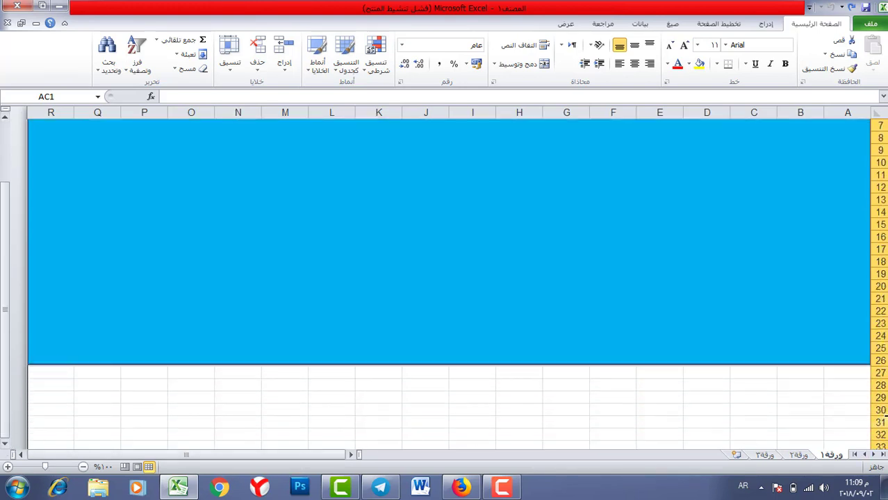
{"action": "left_click", "coordinate": [879, 373]}
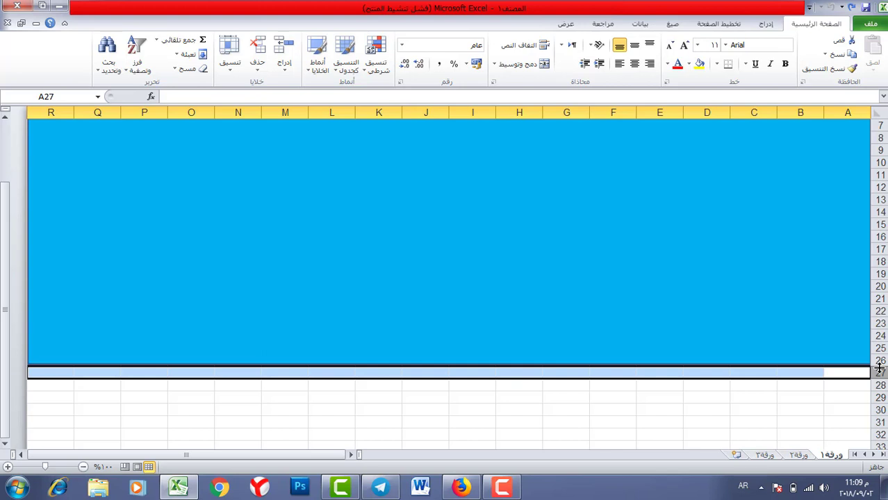
{"action": "key", "text": "ctrl+shift+Down"}
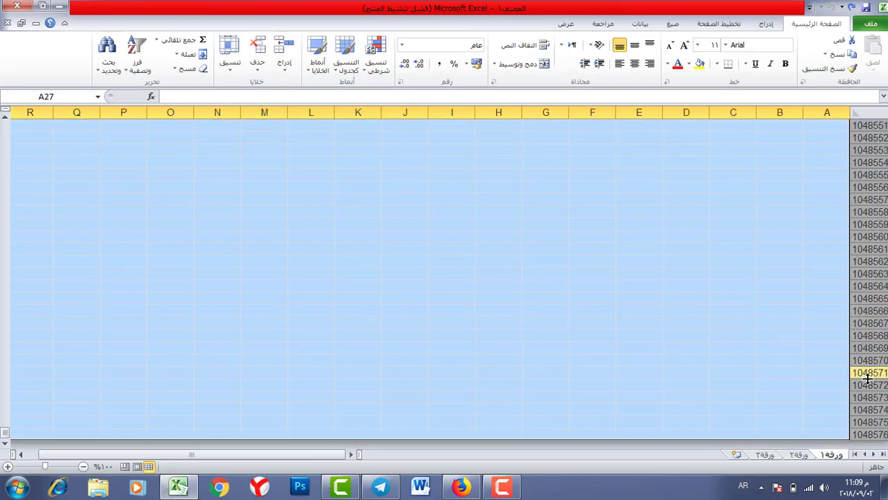
{"action": "right_click", "coordinate": [871, 175]}
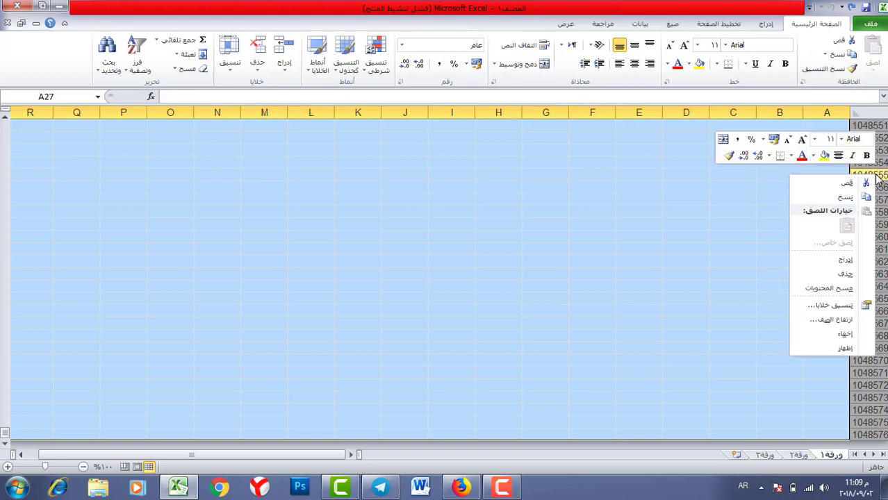
{"action": "left_click", "coordinate": [845, 335]}
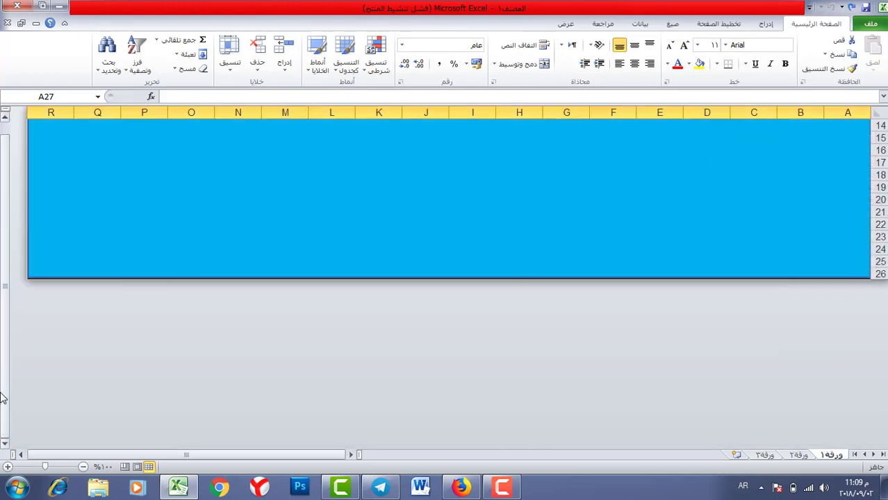
{"action": "left_click_drag", "start_coordinate": [4, 403], "coordinate": [3, 307]}
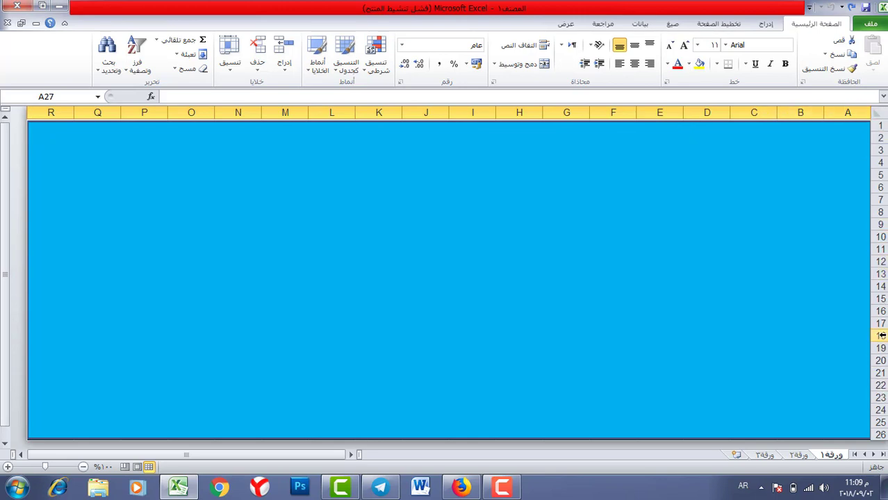
Hide the row and column headings of the worksheet
{"action": "left_click", "coordinate": [568, 24]}
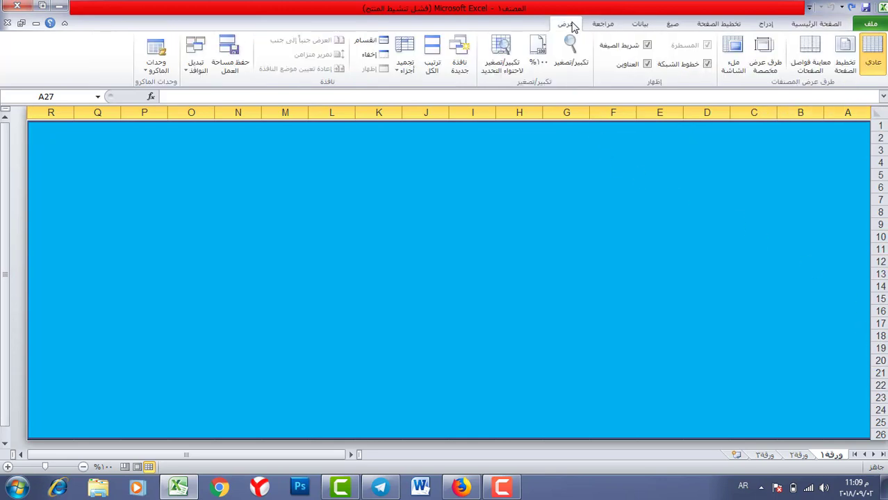
{"action": "left_click", "coordinate": [647, 65]}
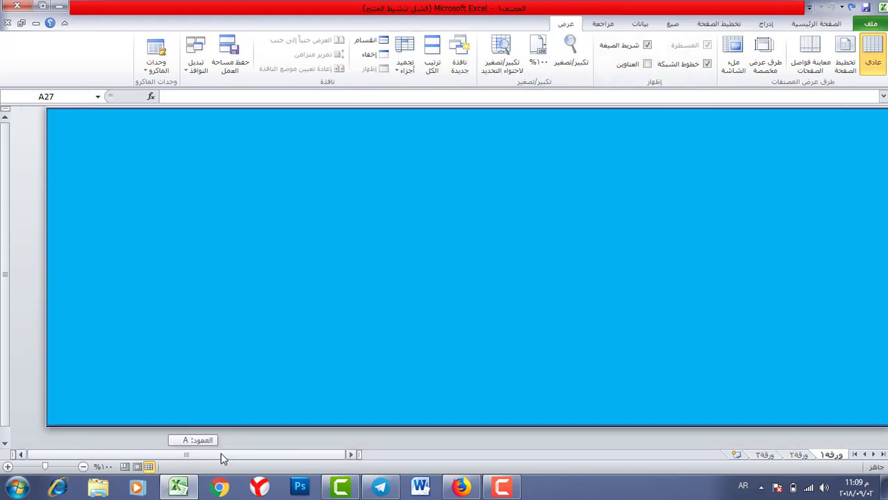
{"action": "left_click", "coordinate": [62, 362]}
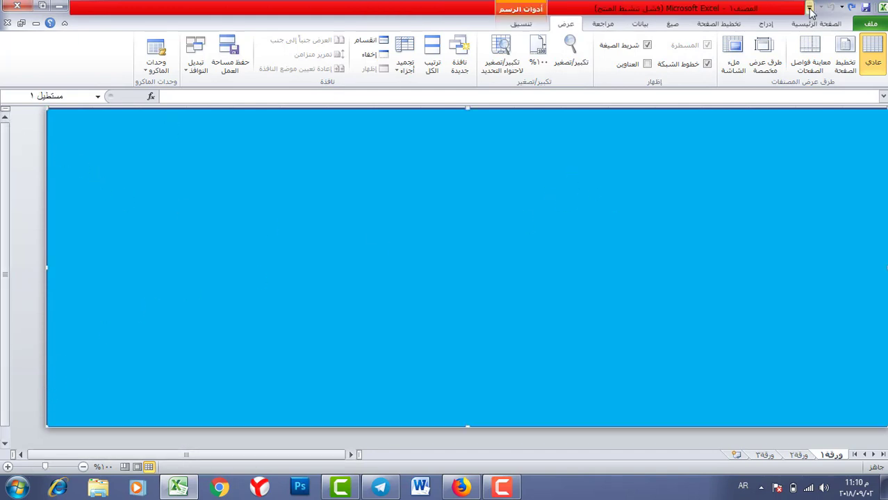
Draw a rounded rectangle about 8.36 cm wide and 2.33 cm high on the blue background and label it "الوارد"
{"action": "left_click", "coordinate": [769, 26]}
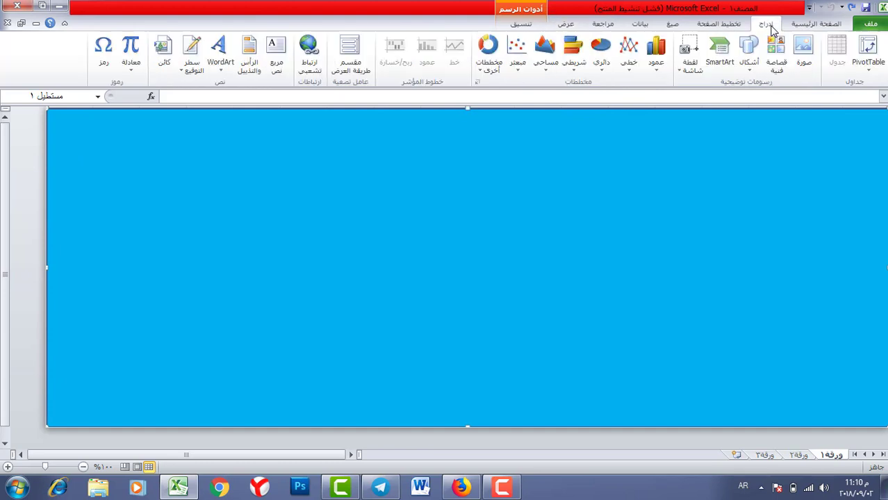
{"action": "left_click", "coordinate": [749, 64]}
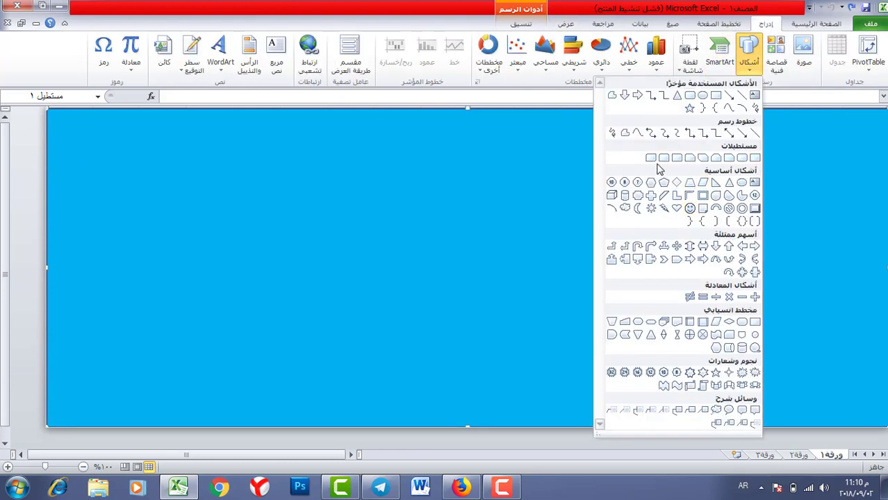
{"action": "left_click", "coordinate": [690, 95]}
{"action": "left_click_drag", "start_coordinate": [744, 200], "coordinate": [591, 240]}
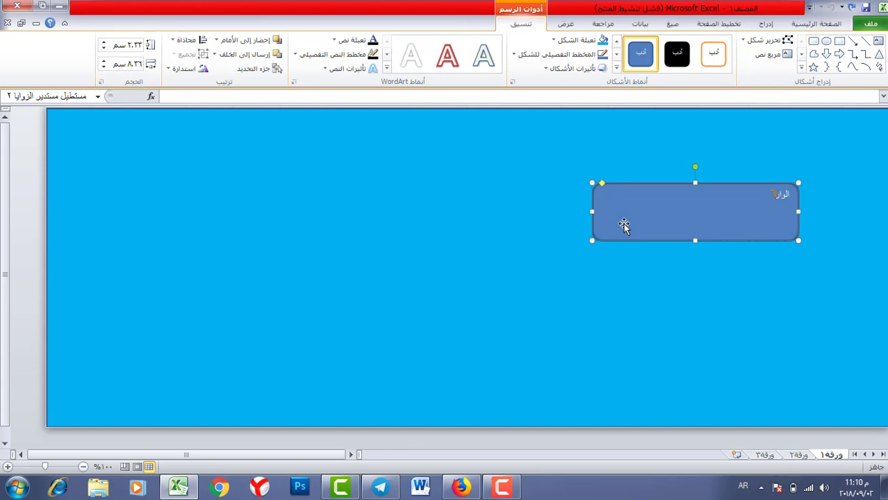
{"action": "type", "text": "الوارد"}
Make the "الوارد" text bold at size 28 and centre it horizontally and vertically in its shape
{"action": "double_click", "coordinate": [774, 193]}
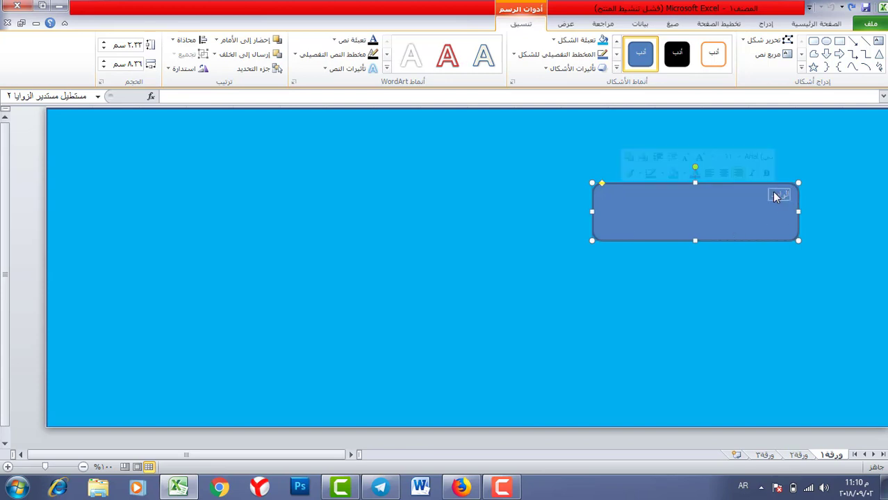
{"action": "left_click", "coordinate": [810, 27]}
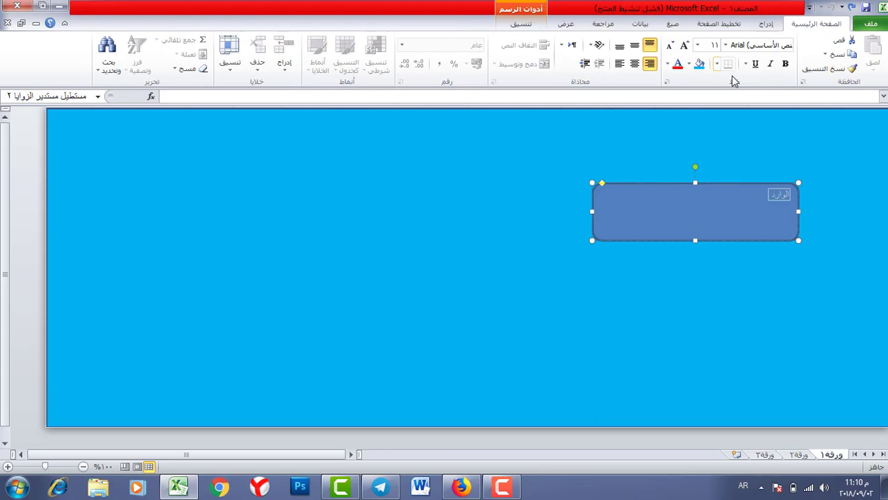
{"action": "left_click", "coordinate": [785, 63]}
{"action": "left_click", "coordinate": [685, 45]}
{"action": "left_click", "coordinate": [685, 46]}
{"action": "left_click", "coordinate": [685, 46]}
{"action": "left_click", "coordinate": [685, 45]}
{"action": "left_click", "coordinate": [685, 45]}
{"action": "left_click", "coordinate": [685, 45]}
{"action": "left_click", "coordinate": [685, 45]}
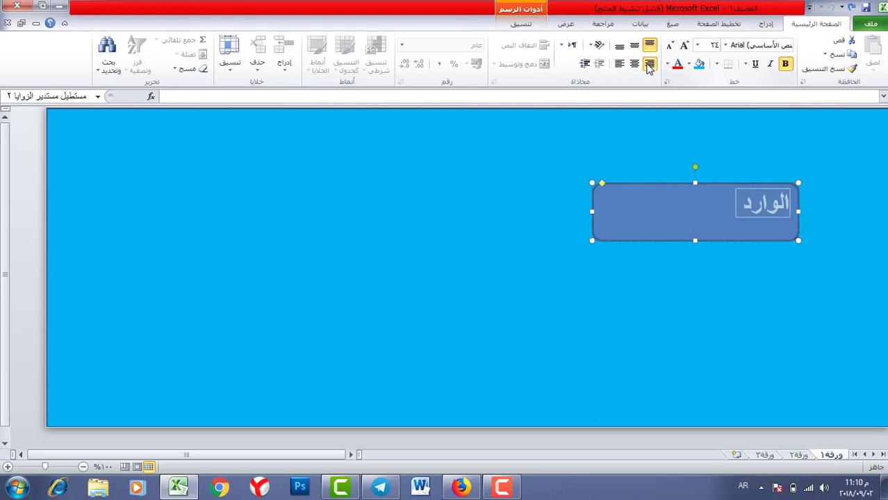
{"action": "left_click", "coordinate": [685, 46]}
{"action": "left_click", "coordinate": [685, 45]}
{"action": "left_click", "coordinate": [634, 63]}
{"action": "left_click", "coordinate": [634, 45]}
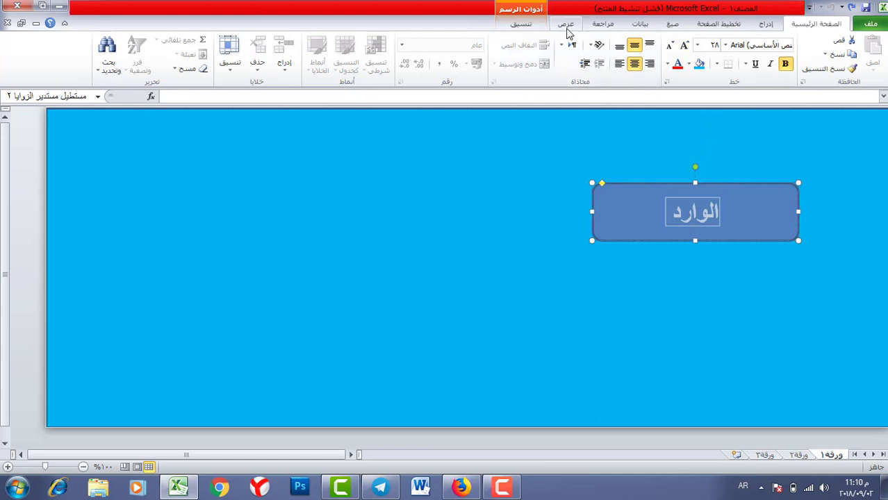
Apply the intense red effect shape style to the "الوارد" button and move it slightly lower on the blue background
{"action": "left_click", "coordinate": [660, 193]}
{"action": "left_click", "coordinate": [525, 26]}
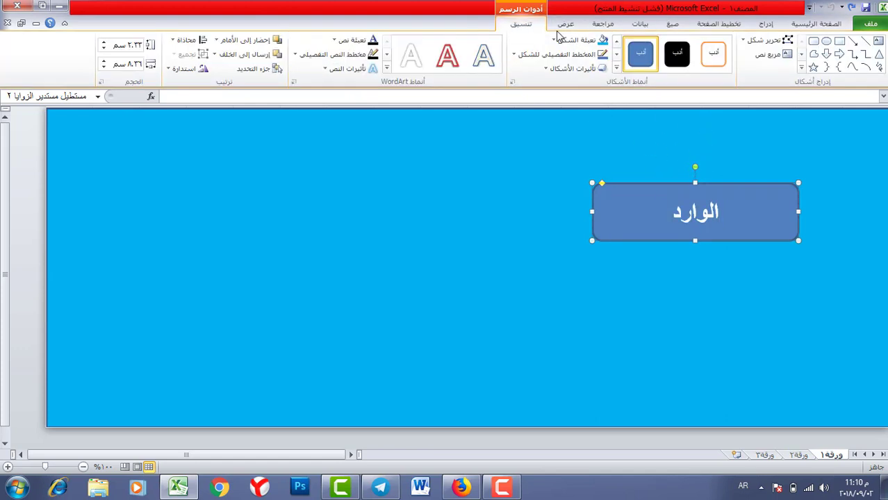
{"action": "left_click", "coordinate": [615, 76]}
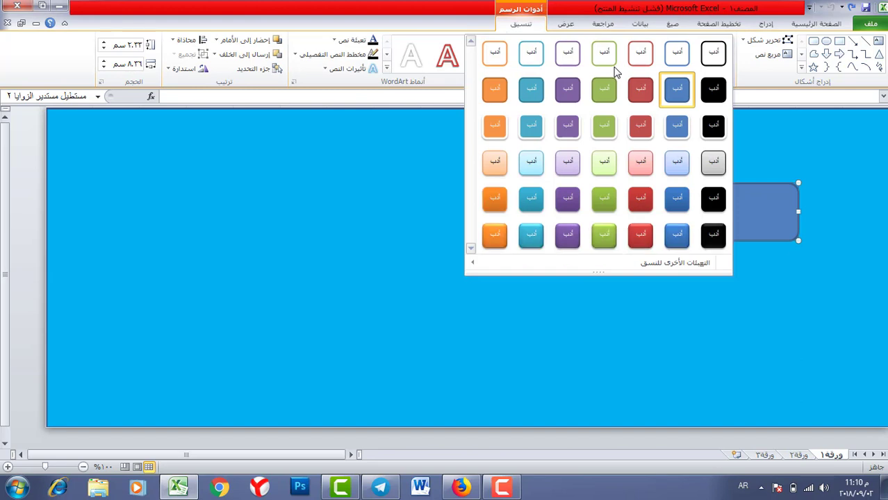
{"action": "left_click", "coordinate": [640, 236]}
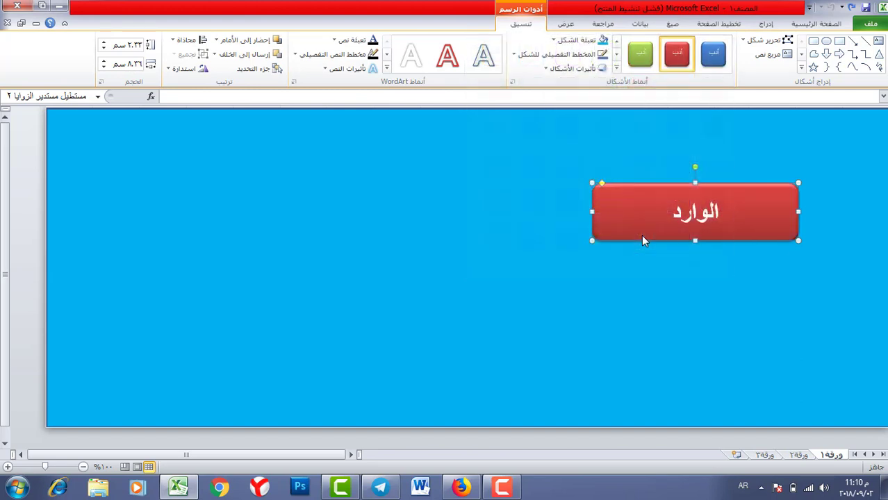
{"action": "left_click_drag", "start_coordinate": [716, 193], "coordinate": [706, 225]}
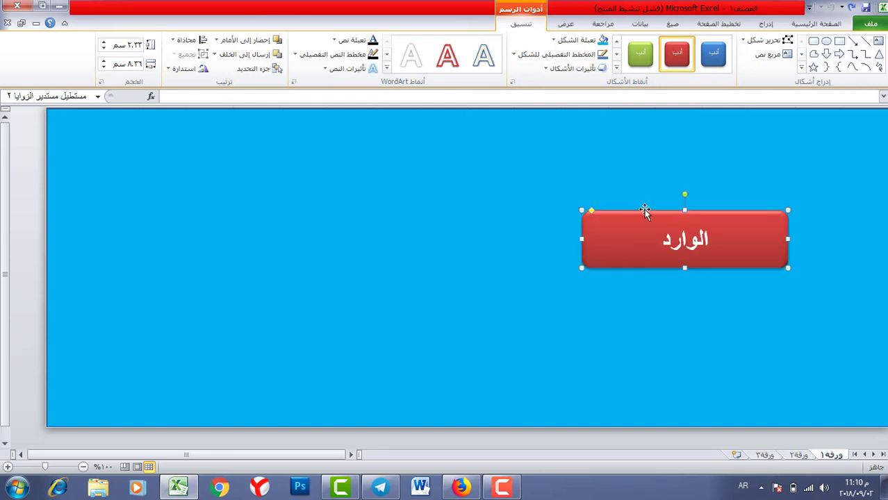
Duplicate the "الوارد" button and change the copy's text to "الصادر"
{"action": "left_click", "coordinate": [831, 25]}
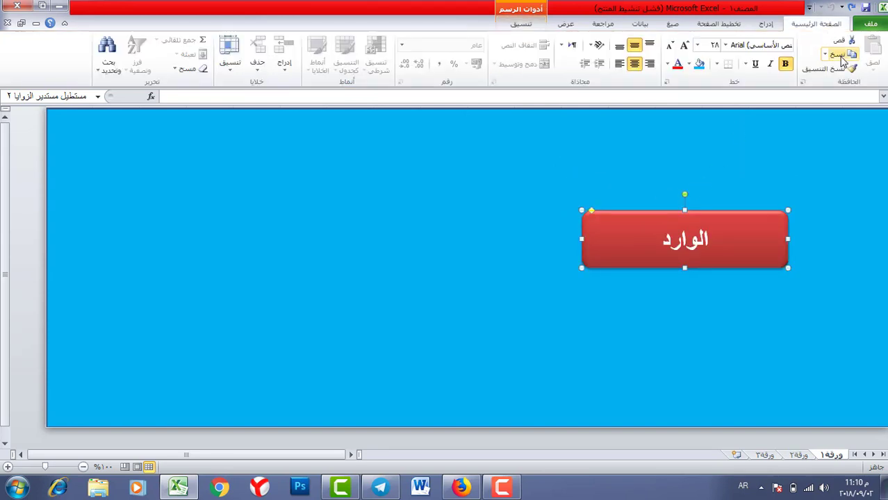
{"action": "left_click", "coordinate": [874, 54]}
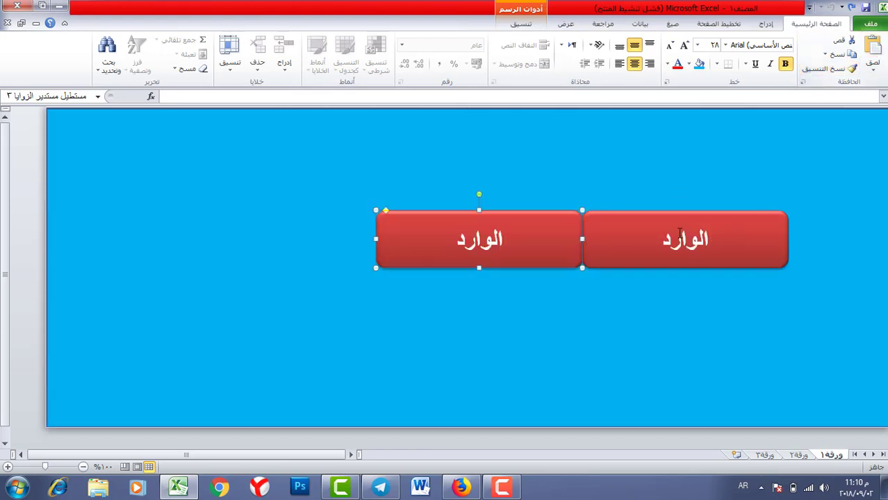
{"action": "double_click", "coordinate": [472, 238]}
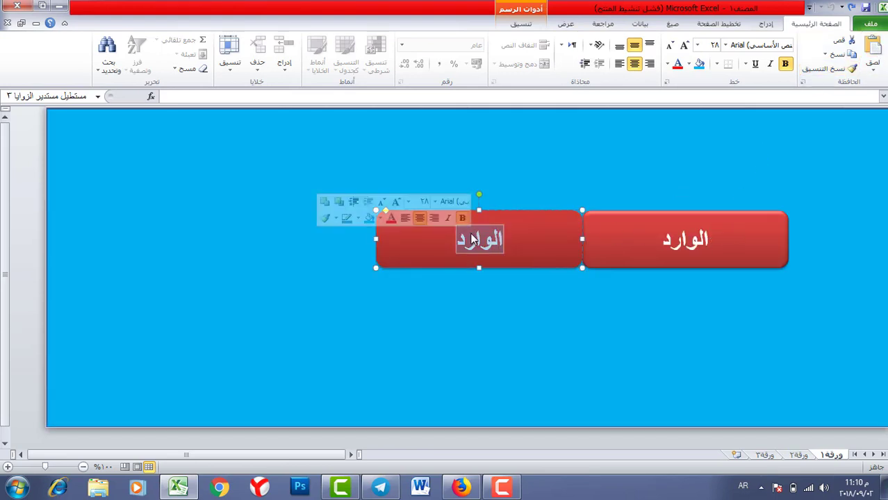
{"action": "type", "text": "الصادر"}
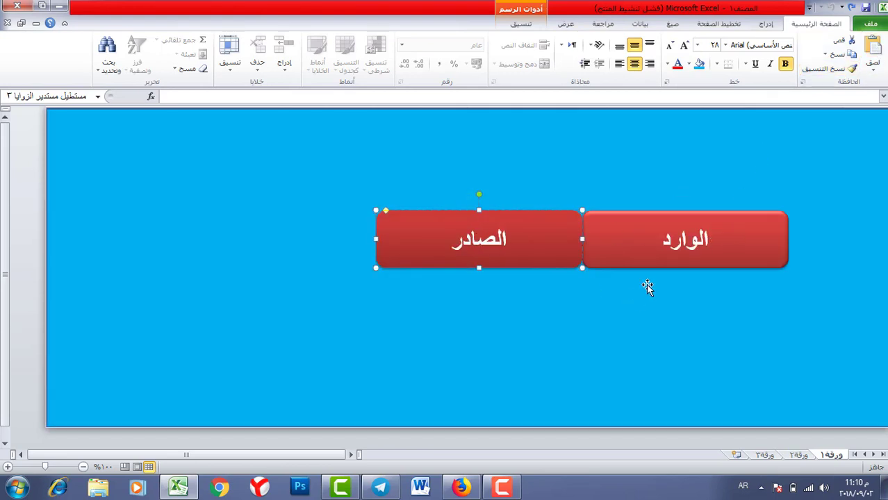
Duplicate the "الصادر" button and change the new copy's text to "الرواتب"
{"action": "left_click", "coordinate": [531, 212]}
{"action": "left_click", "coordinate": [850, 58]}
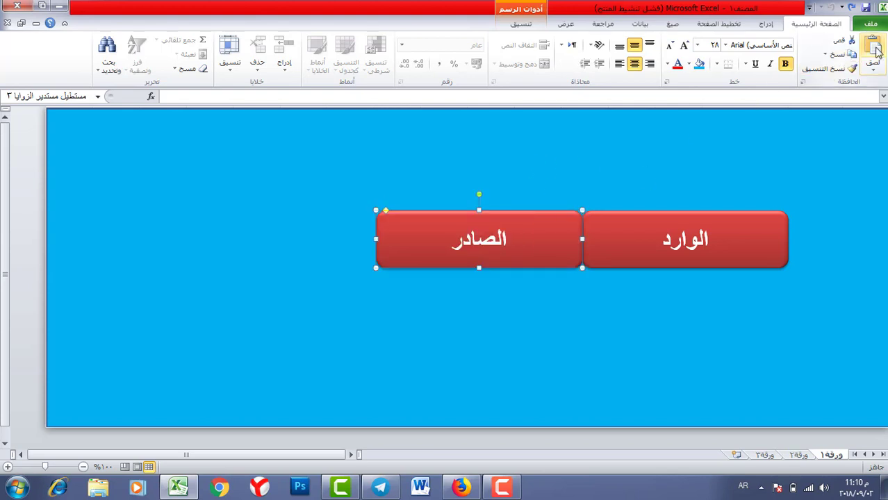
{"action": "left_click", "coordinate": [873, 54]}
{"action": "double_click", "coordinate": [259, 248]}
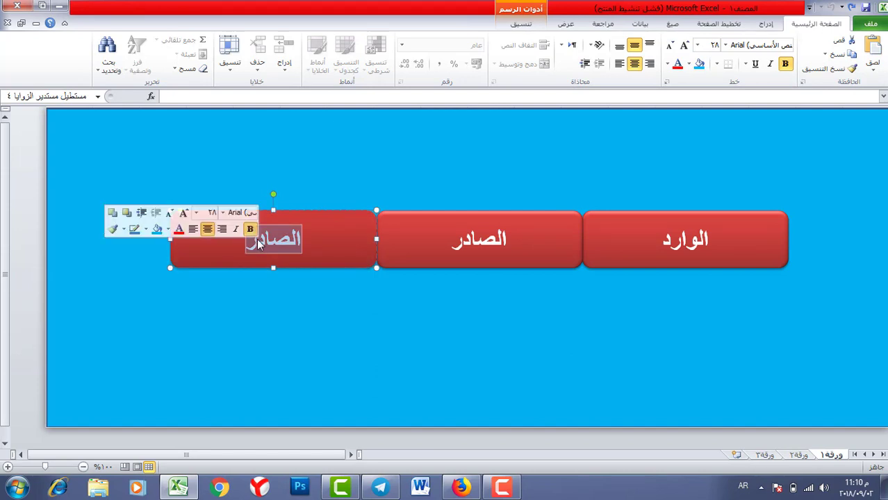
{"action": "type", "text": "الحساب"}
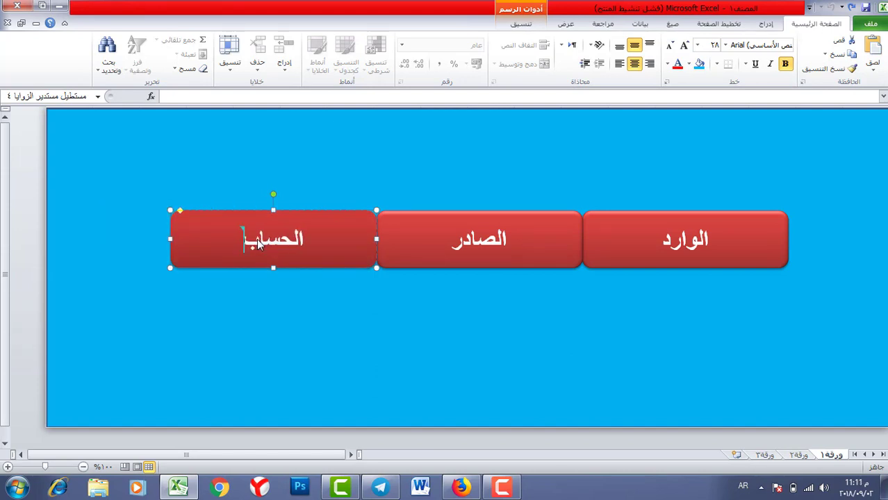
{"action": "key", "text": "BackSpace"}
{"action": "key", "text": "BackSpace"}
{"action": "key", "text": "BackSpace"}
{"action": "key", "text": "BackSpace"}
{"action": "type", "text": "رواتب"}
{"action": "left_click", "coordinate": [222, 302]}
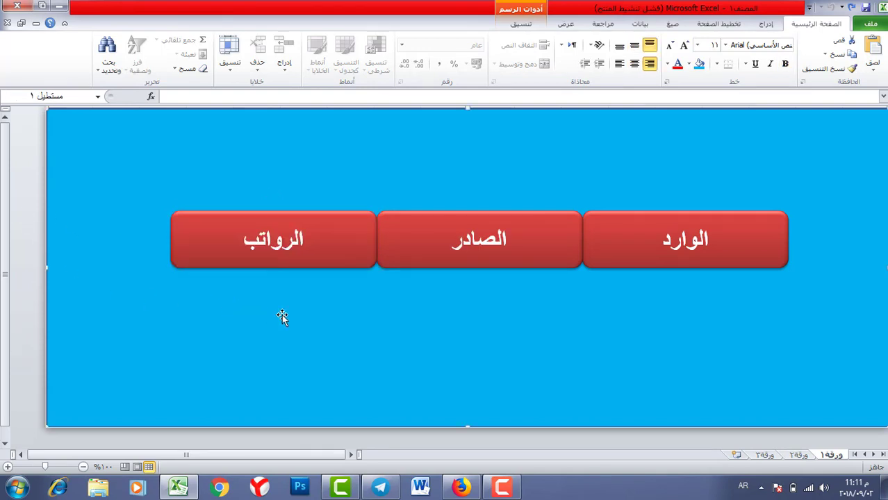
Nudge the "الرواتب" button away from "الصادر" to leave a narrow gap between them
{"action": "left_click", "coordinate": [301, 215]}
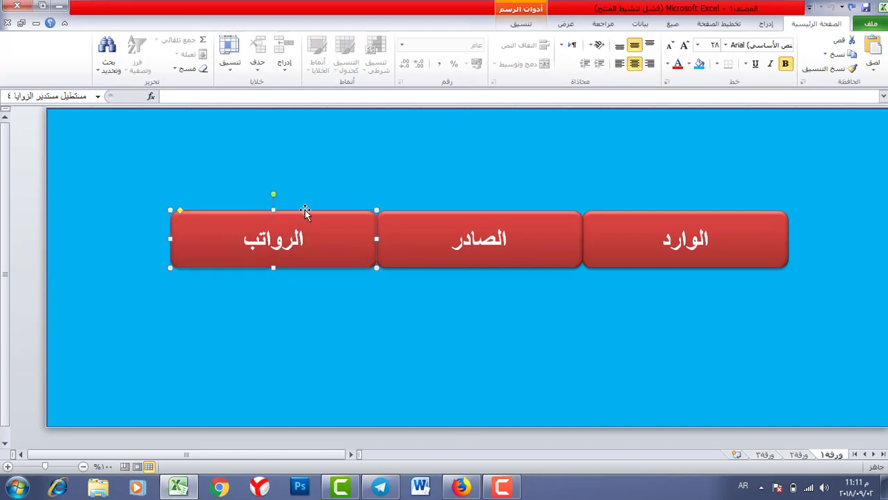
{"action": "key", "text": "Left"}
{"action": "key", "text": "Left"}
{"action": "key", "text": "Left"}
{"action": "key", "text": "Left"}
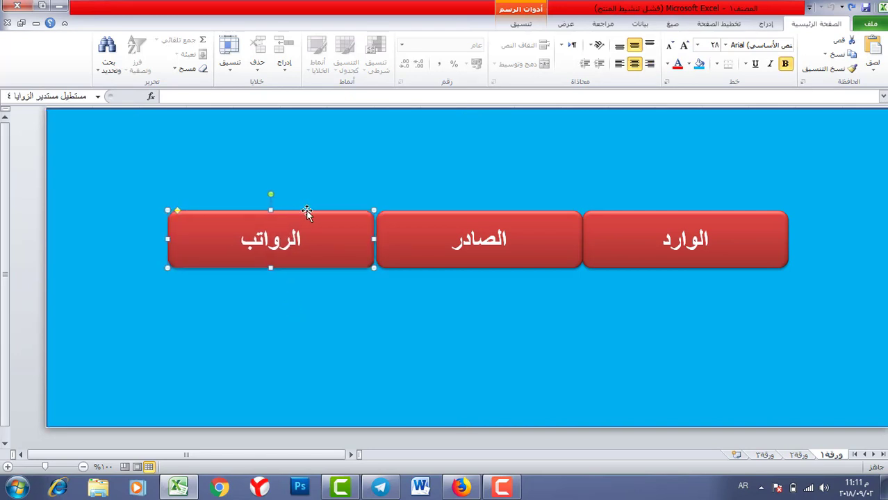
Nudge the "الصادر" and "الرواتب" buttons together away from "الوارد" to leave a matching narrow gap
{"action": "left_click", "coordinate": [429, 230], "text": "shift"}
{"action": "key", "text": "Left"}
{"action": "key", "text": "Left"}
{"action": "key", "text": "Left"}
{"action": "key", "text": "Left"}
{"action": "key", "text": "Left"}
{"action": "key", "text": "Left"}
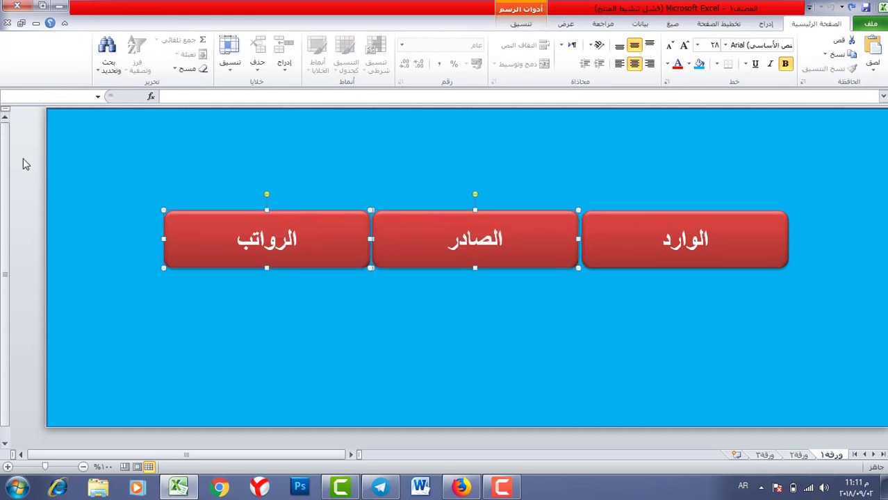
{"action": "left_click", "coordinate": [601, 339]}
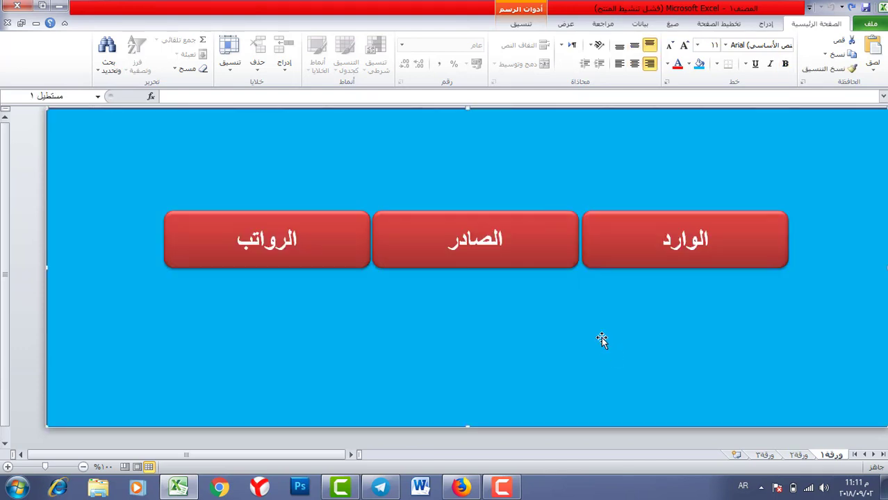
Apply the intense blue effect shape style to the "الصادر" button
{"action": "left_click", "coordinate": [490, 223]}
{"action": "left_click", "coordinate": [522, 24]}
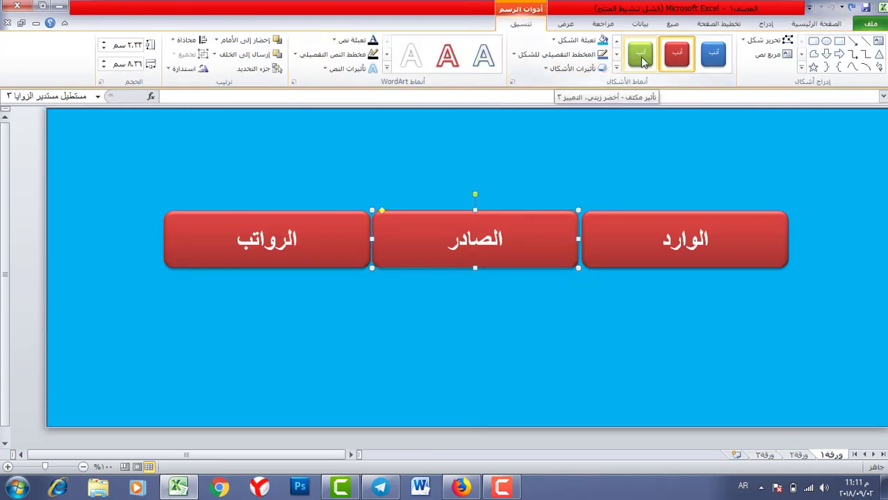
{"action": "left_click", "coordinate": [641, 56]}
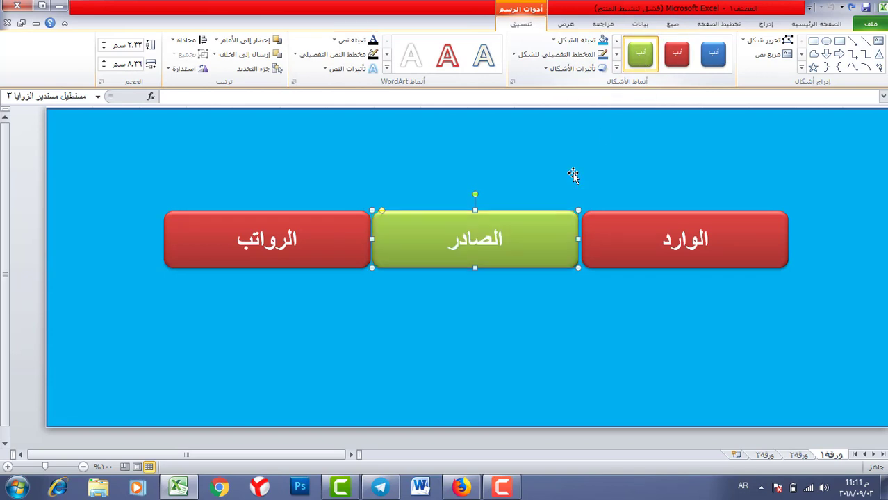
{"action": "left_click", "coordinate": [713, 54]}
Apply the intense olive green effect style to the "الرواتب" button and fill it with a darker olive green
{"action": "left_click", "coordinate": [276, 236]}
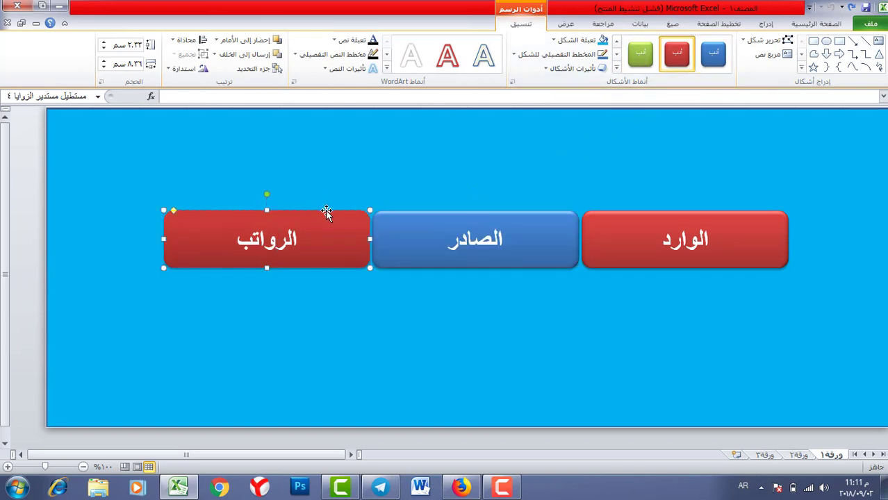
{"action": "left_click", "coordinate": [640, 56]}
{"action": "left_click", "coordinate": [578, 40]}
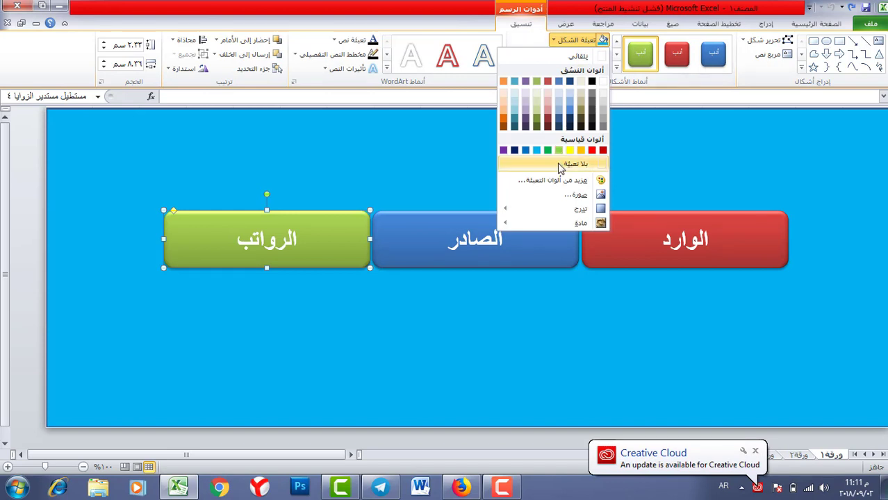
{"action": "left_click", "coordinate": [548, 151]}
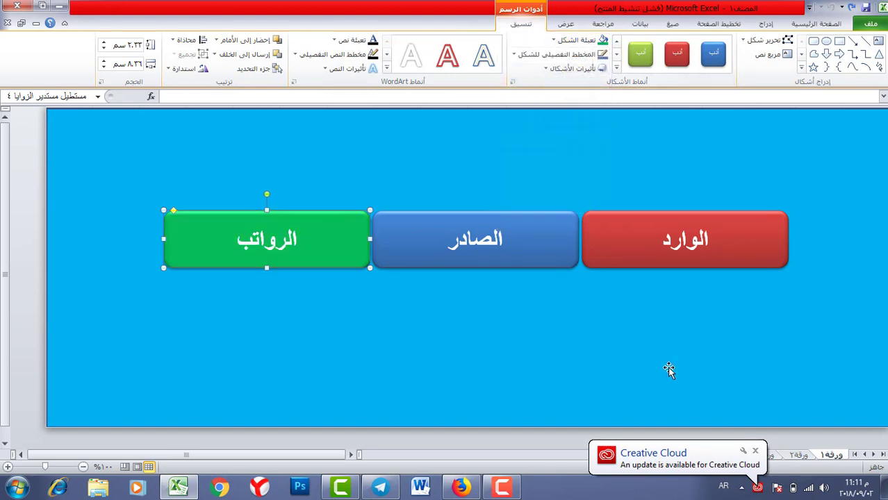
{"action": "left_click", "coordinate": [756, 452]}
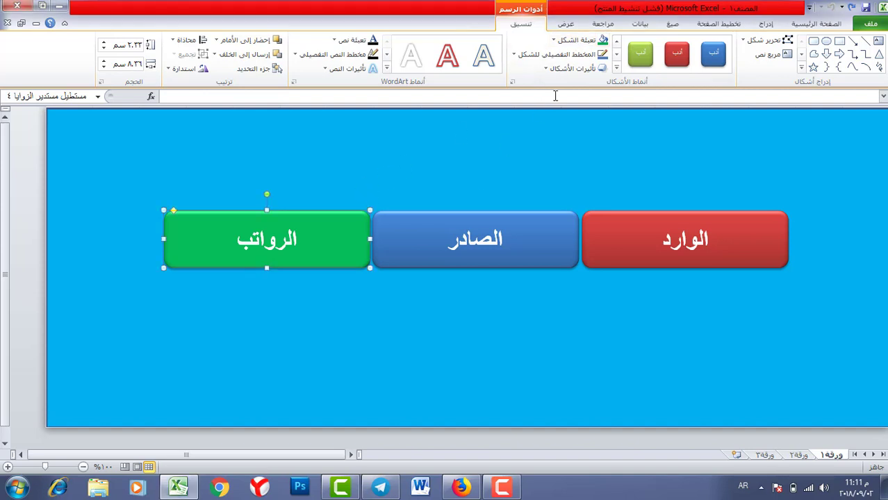
{"action": "left_click", "coordinate": [576, 40]}
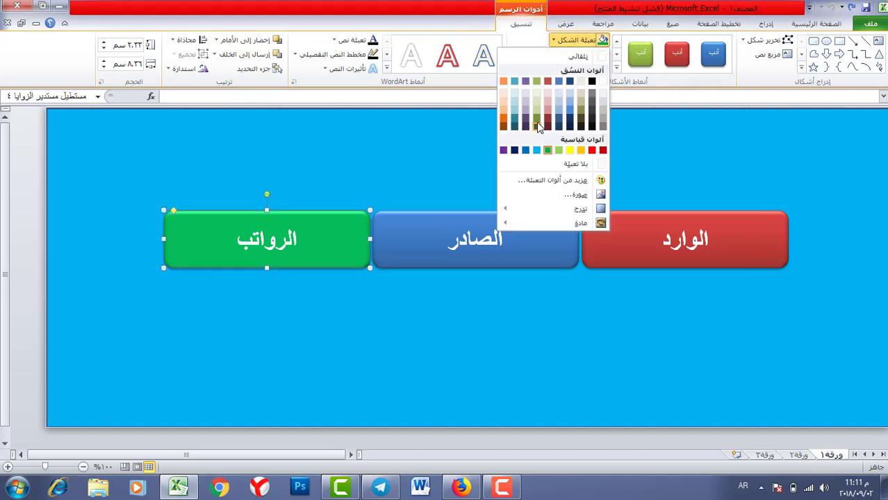
{"action": "left_click", "coordinate": [537, 123]}
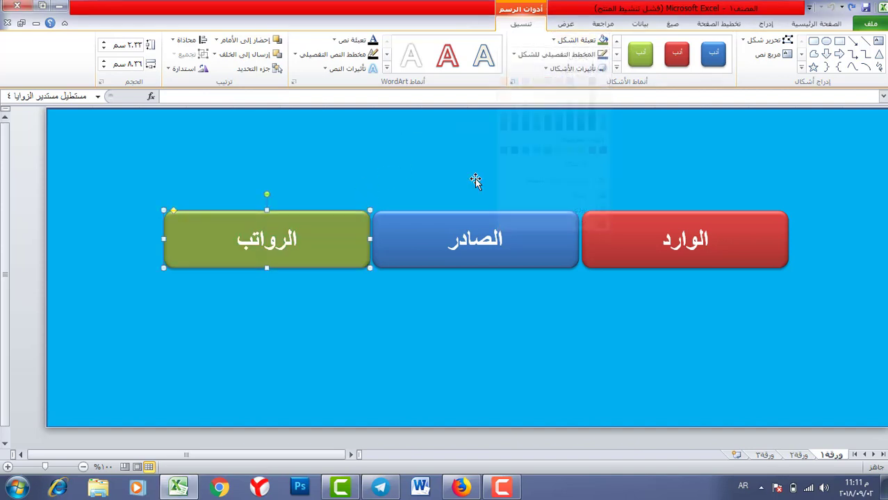
{"action": "left_click", "coordinate": [280, 298]}
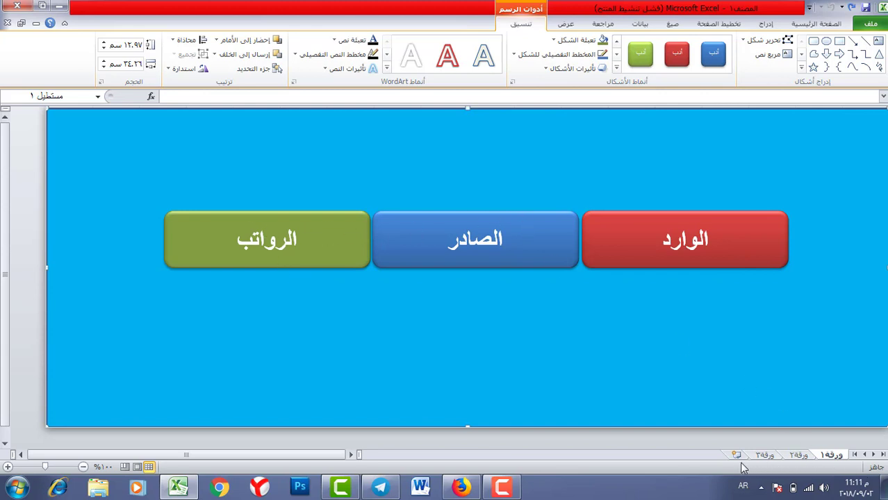
Rename the first sheet, ورقة١, as "الرئيسية"
{"action": "left_click", "coordinate": [799, 455]}
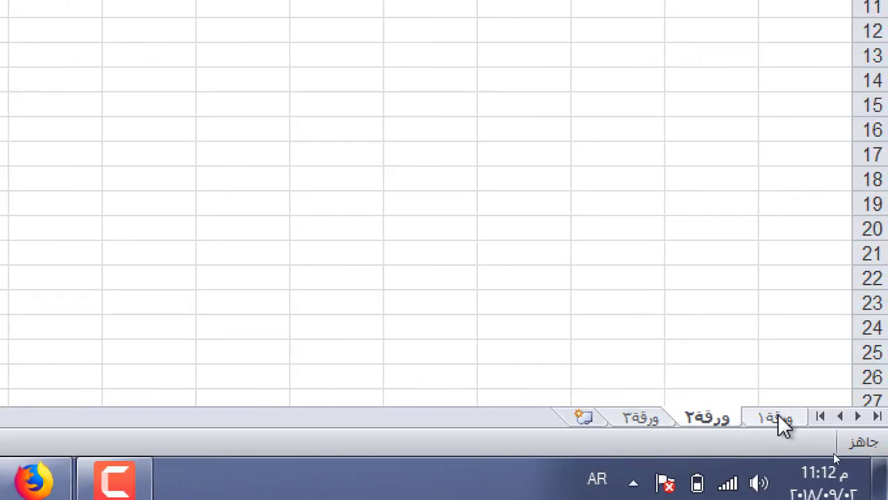
{"action": "left_click", "coordinate": [778, 417]}
{"action": "right_click", "coordinate": [778, 418]}
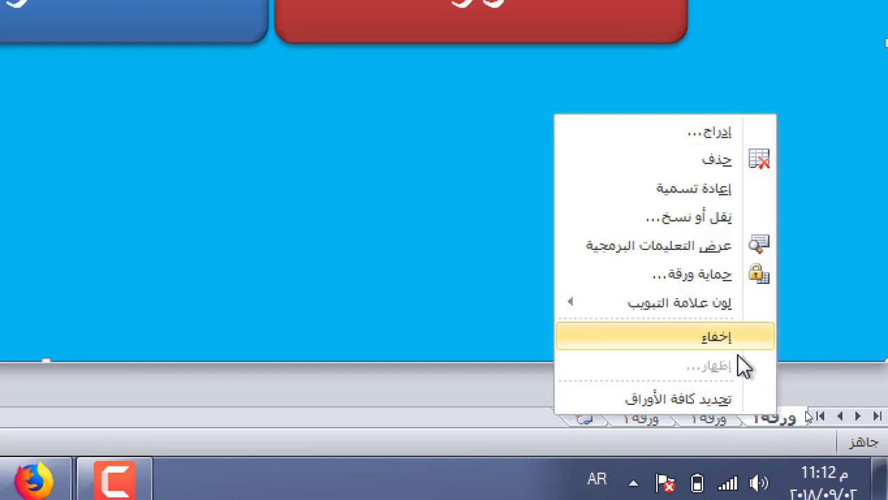
{"action": "left_click", "coordinate": [687, 189]}
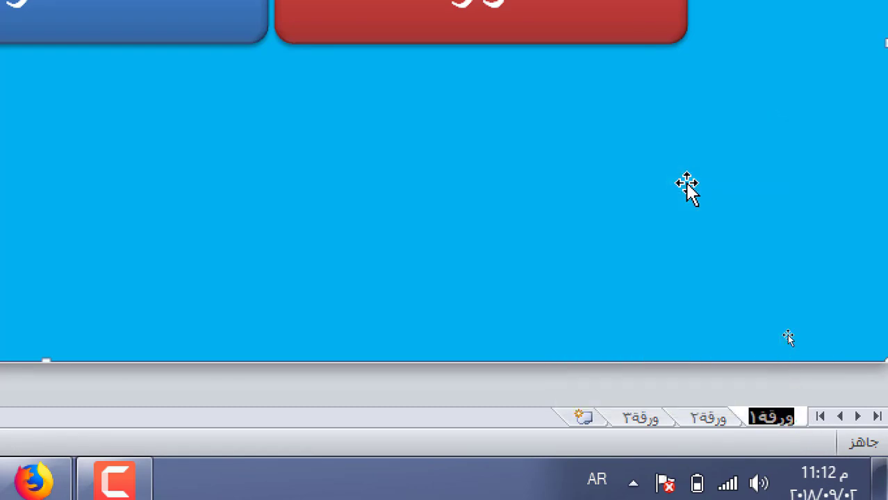
{"action": "type", "text": "الرئ"}
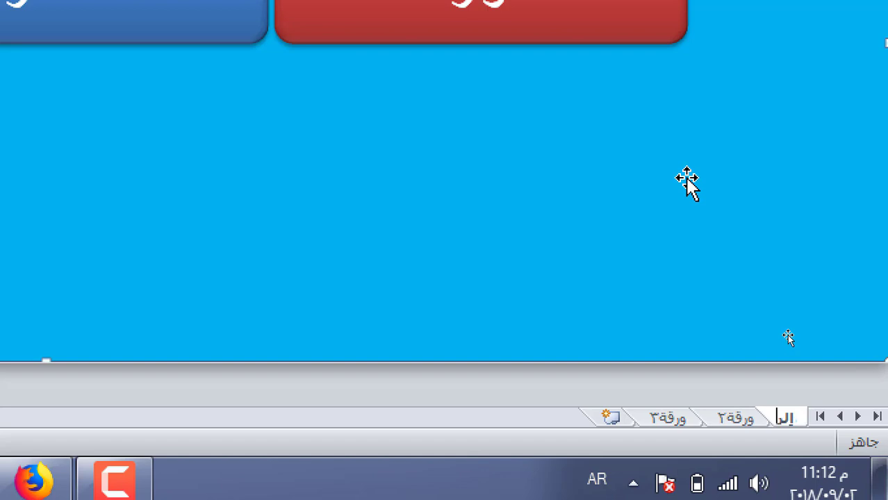
{"action": "type", "text": "يسية"}
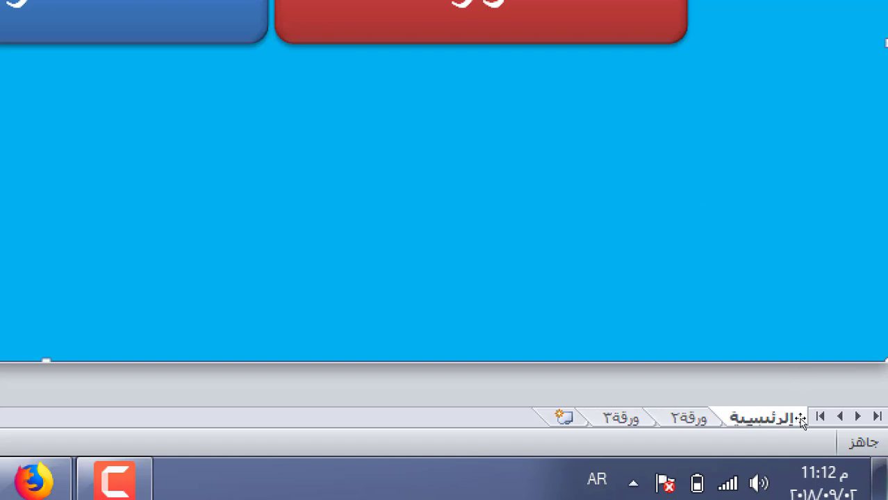
{"action": "key", "text": "Return"}
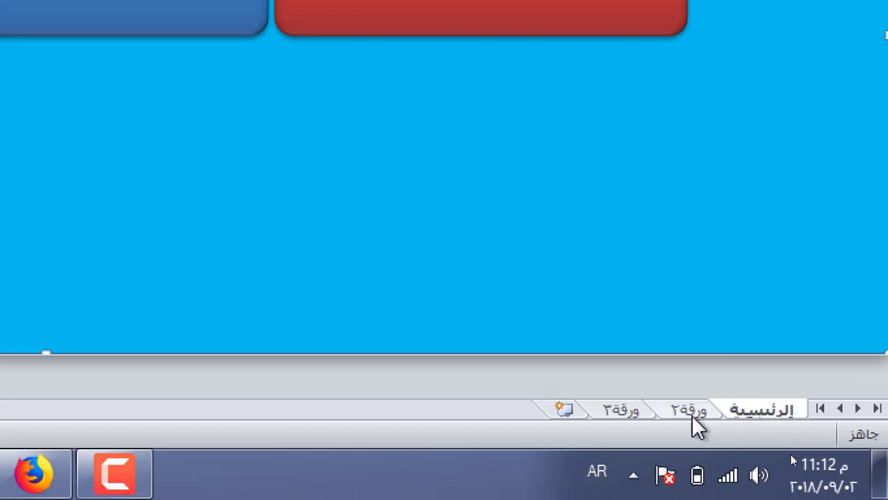
Rename the second sheet, ورقة٢, as "الصادر"
{"action": "left_click", "coordinate": [692, 411]}
{"action": "right_click", "coordinate": [691, 411]}
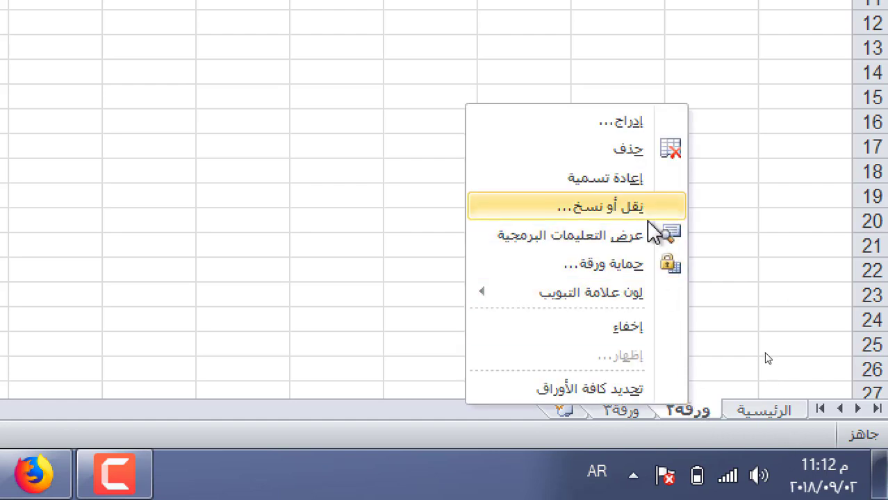
{"action": "left_click", "coordinate": [629, 175]}
{"action": "type", "text": "ال"}
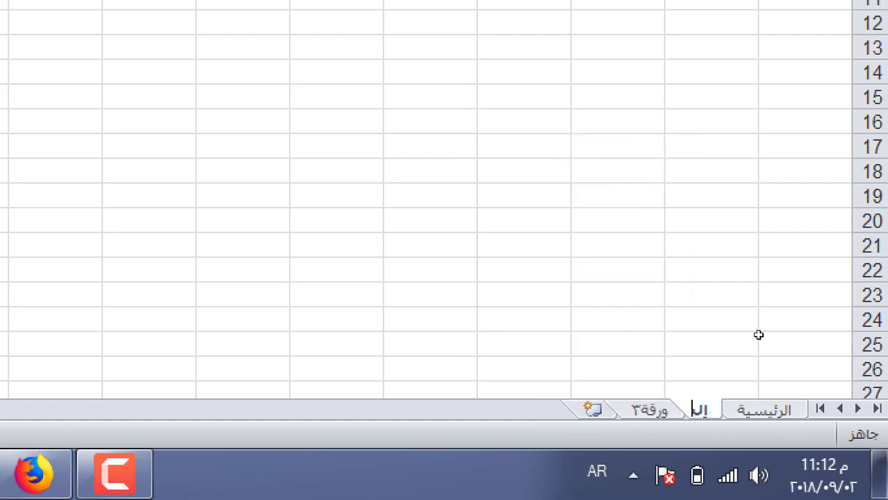
{"action": "type", "text": "صيا"}
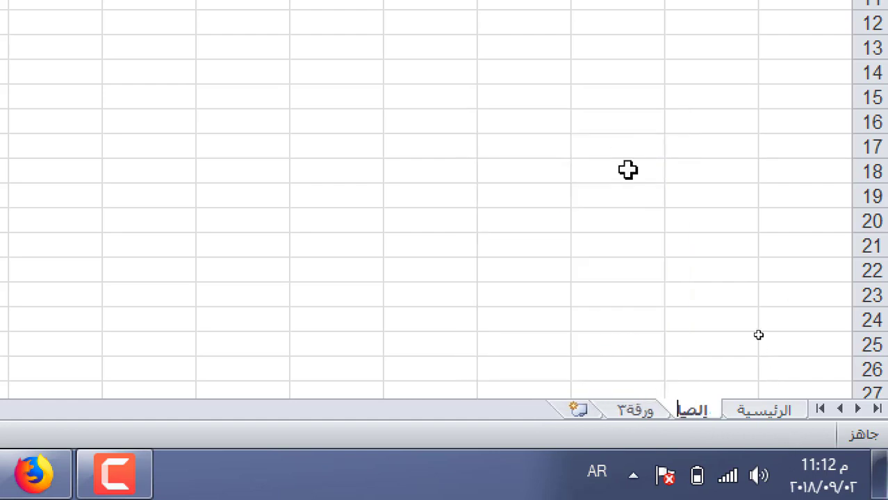
{"action": "type", "text": "دل"}
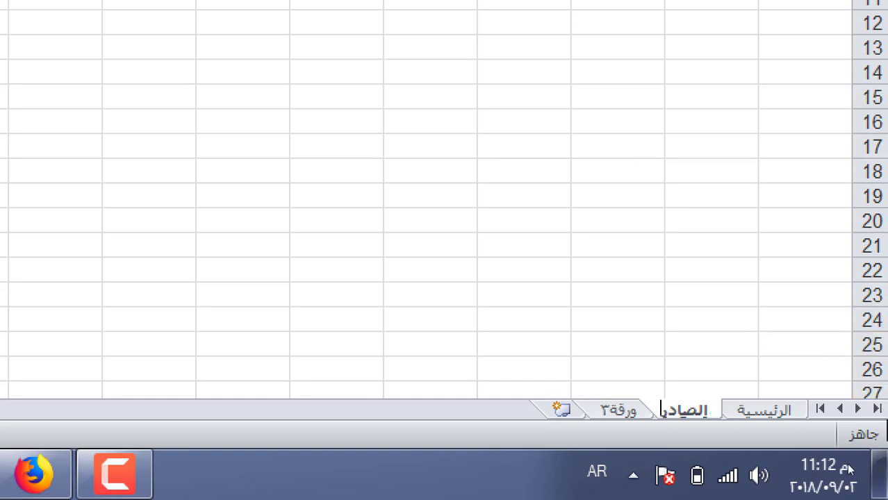
{"action": "left_click", "coordinate": [753, 410]}
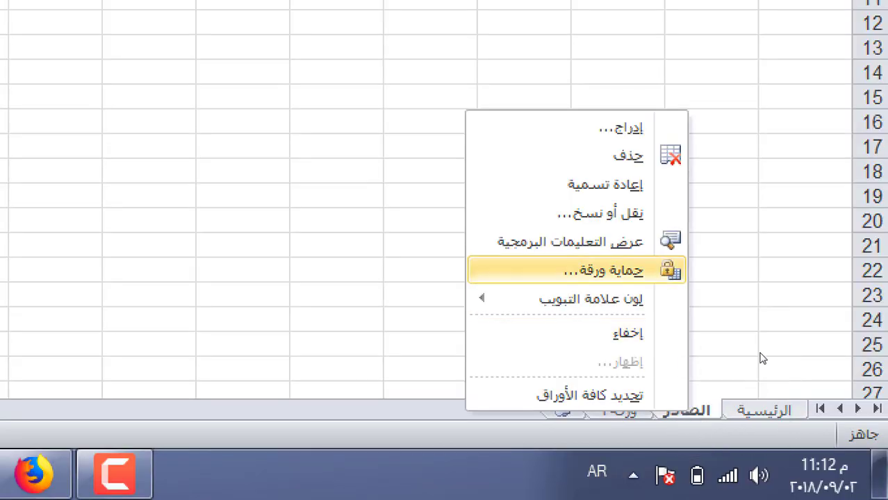
Move the ورقة٣ sheet so that it sits between "الرئيسية" and "الصادر"
{"action": "left_click", "coordinate": [703, 417]}
{"action": "left_click_drag", "start_coordinate": [704, 417], "coordinate": [600, 413]}
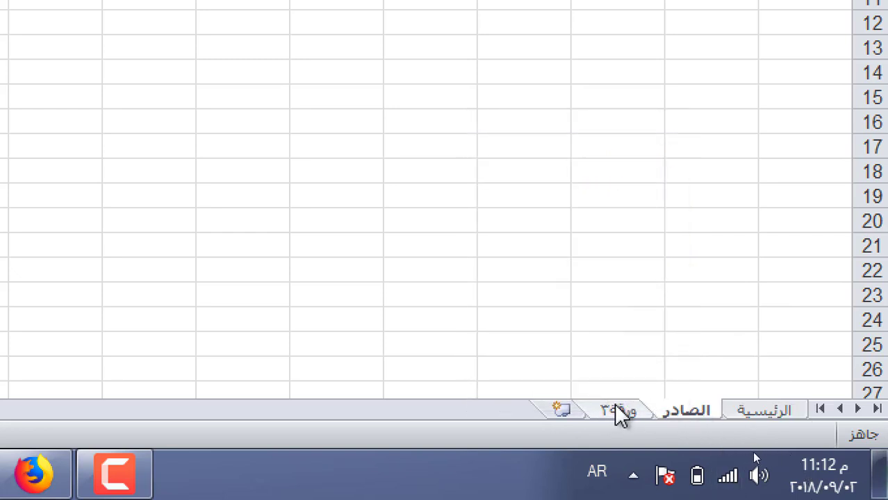
{"action": "left_click", "coordinate": [603, 412]}
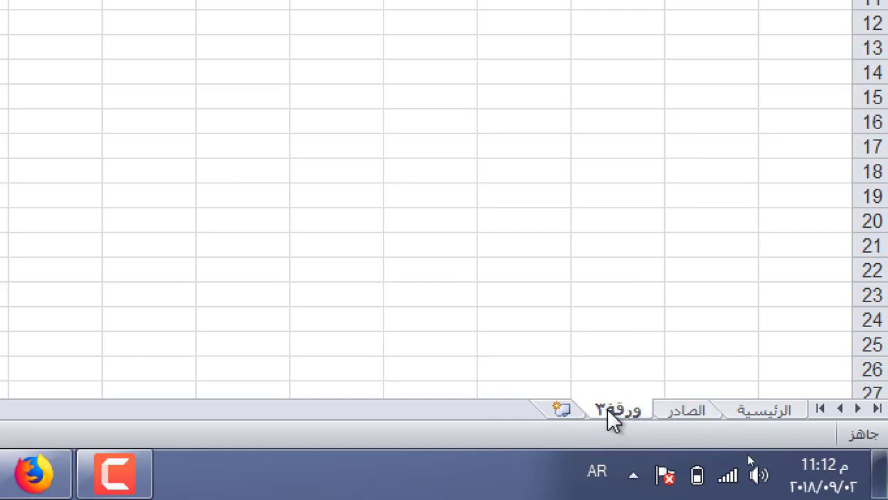
{"action": "mouse_move", "coordinate": [613, 418]}
{"action": "left_mouse_down"}
{"action": "mouse_move", "coordinate": [660, 409]}
{"action": "mouse_move", "coordinate": [722, 413]}
{"action": "mouse_move", "coordinate": [685, 407]}
{"action": "left_mouse_up"}
Rename the moved ورقة٣ sheet as "الوارد"
{"action": "right_click", "coordinate": [688, 414]}
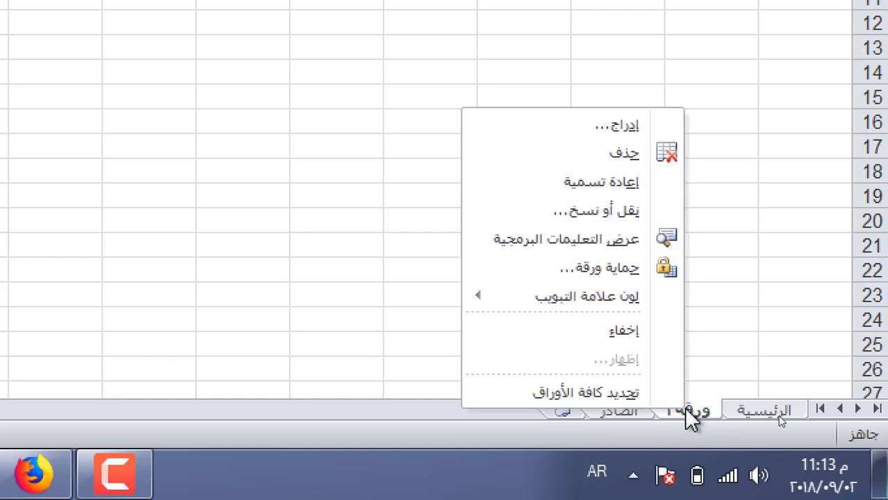
{"action": "left_click", "coordinate": [596, 180]}
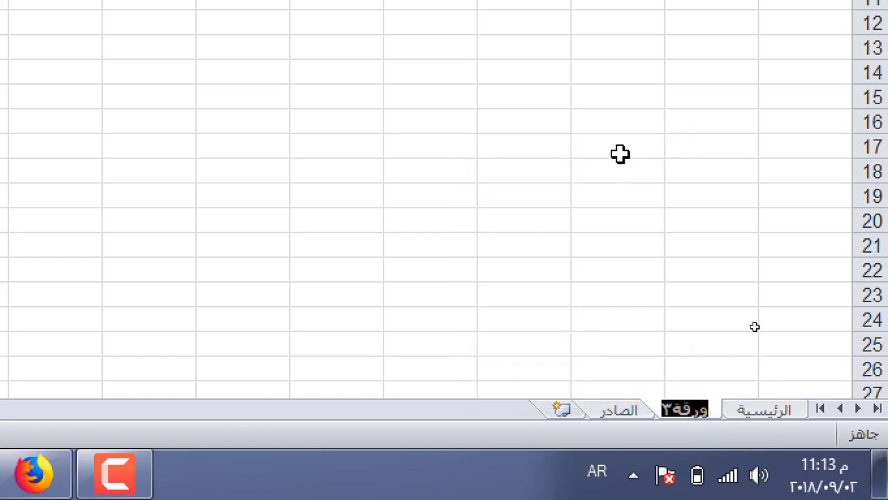
{"action": "type", "text": "الو"}
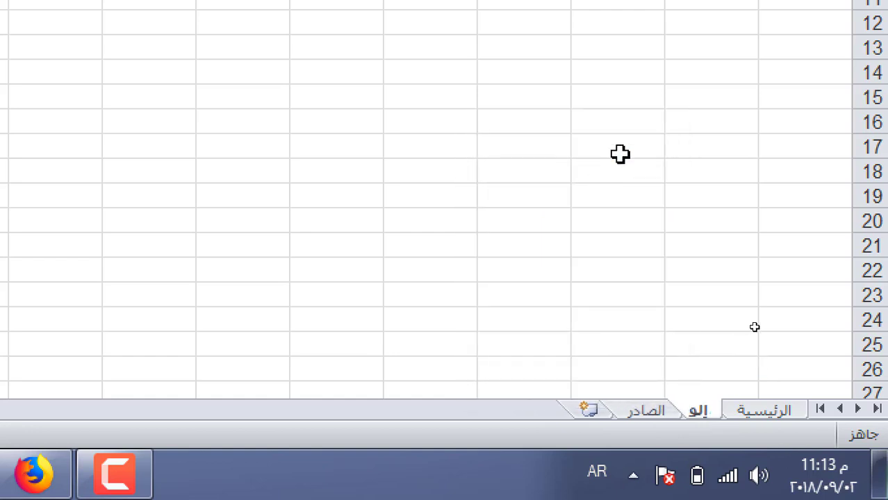
{"action": "type", "text": "ارد"}
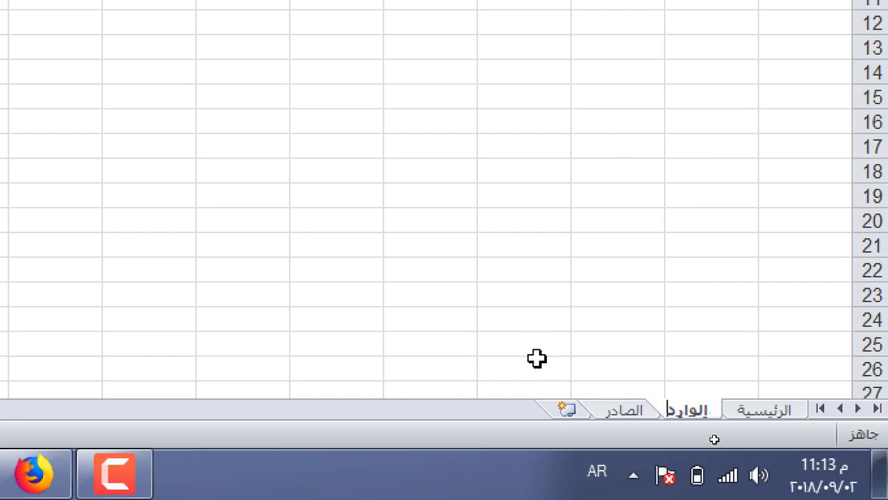
Add a new sheet after "الصادر" and name it "الرواتب"
{"action": "left_click", "coordinate": [568, 412]}
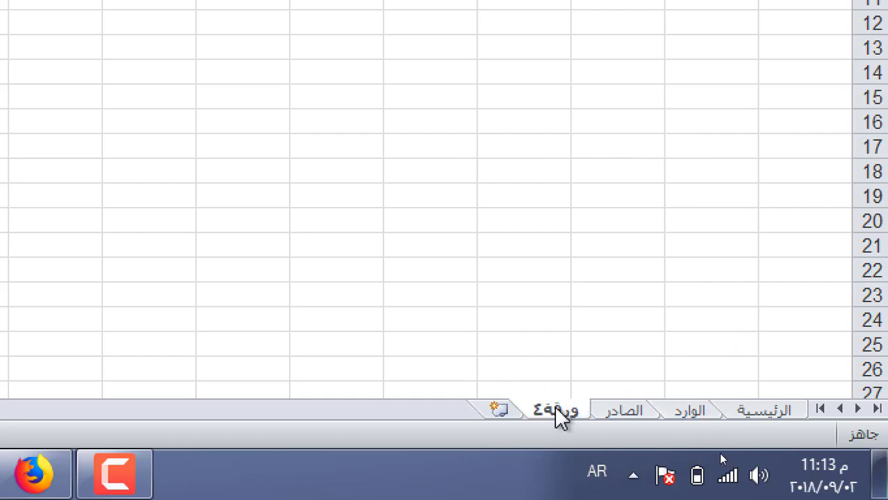
{"action": "right_click", "coordinate": [560, 417]}
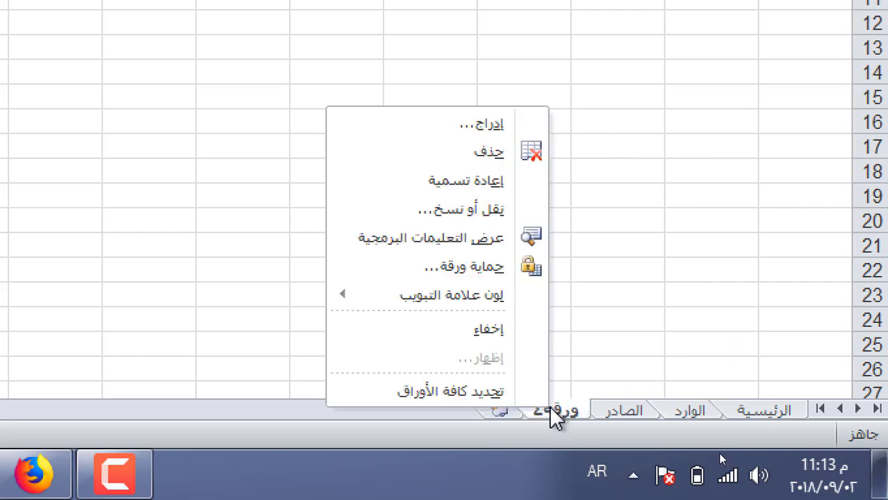
{"action": "left_click", "coordinate": [476, 184]}
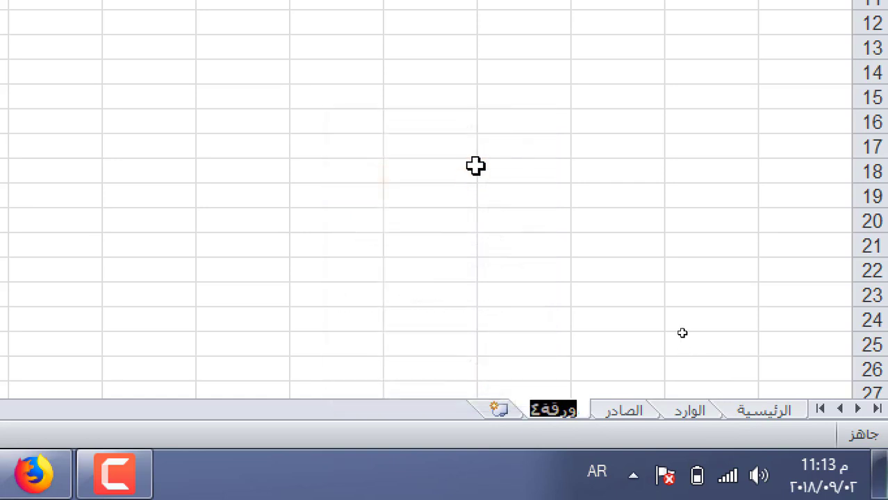
{"action": "key", "text": "BackSpace"}
{"action": "type", "text": "الرواتب"}
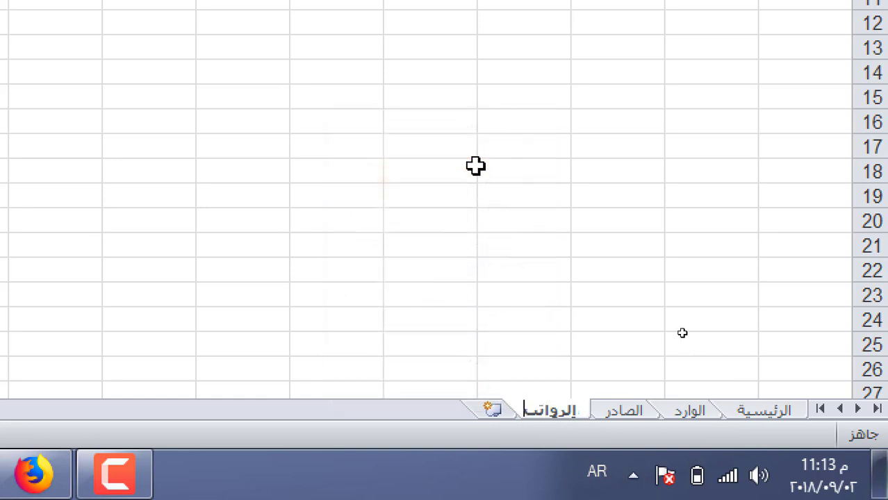
{"action": "left_click", "coordinate": [369, 343]}
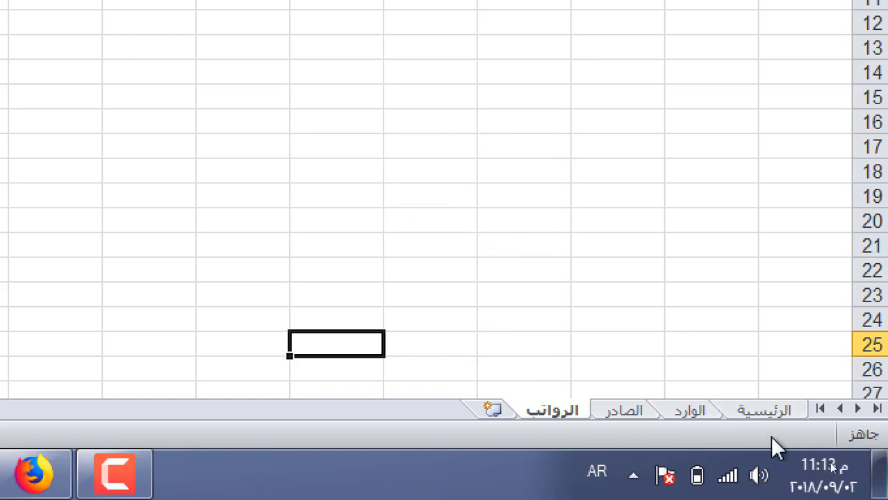
On the "الرئيسية" sheet, hyperlink the red "الوارد" button to cell A1 of the "الوارد" sheet in this document
{"action": "left_click", "coordinate": [764, 410]}
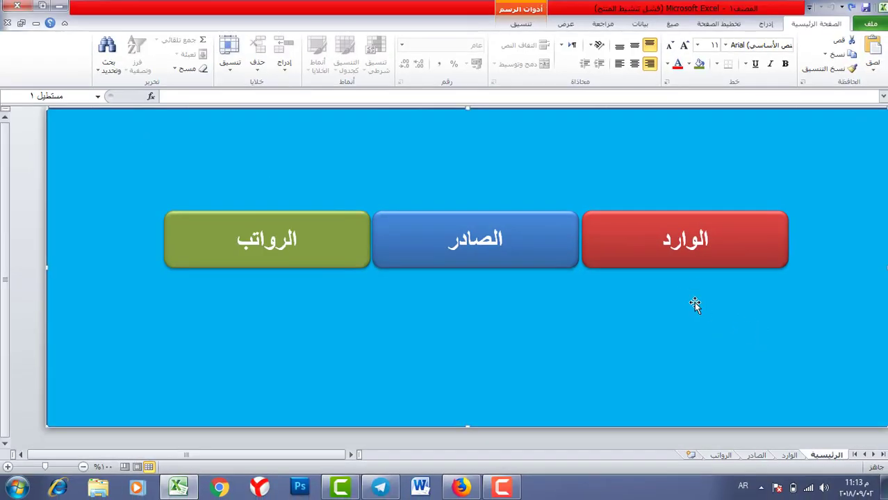
{"action": "left_click", "coordinate": [685, 243]}
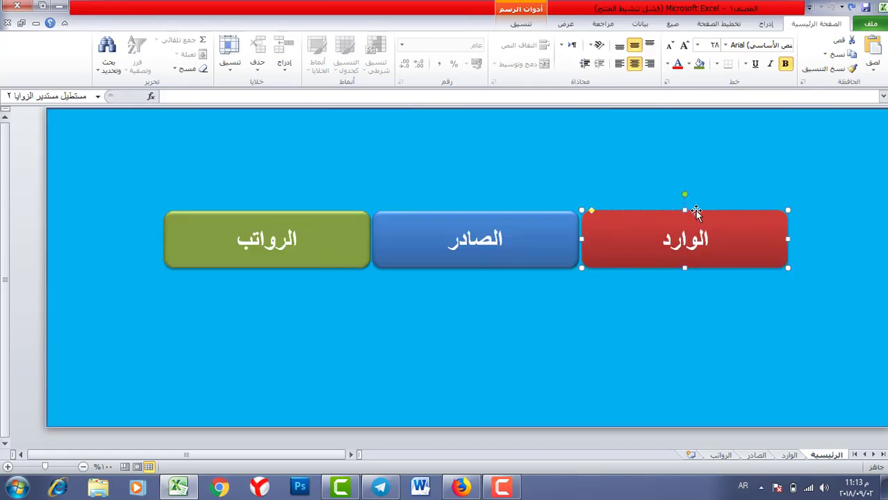
{"action": "right_click", "coordinate": [694, 224]}
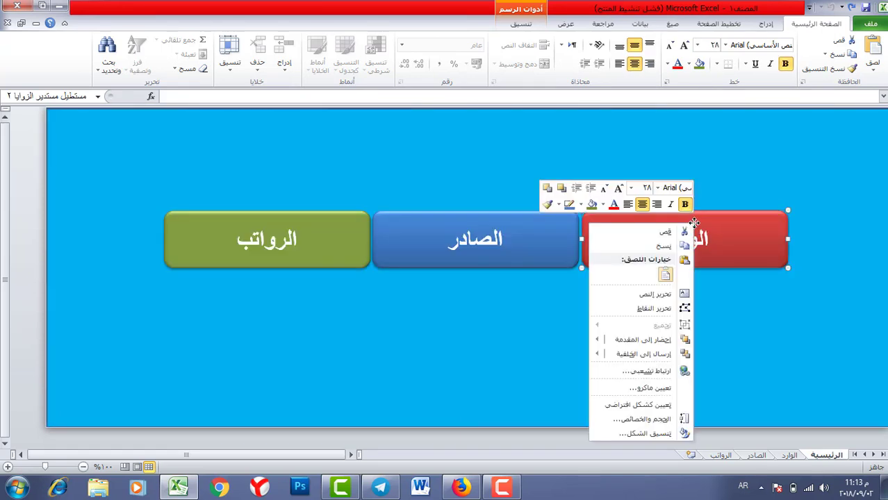
{"action": "left_click", "coordinate": [651, 371]}
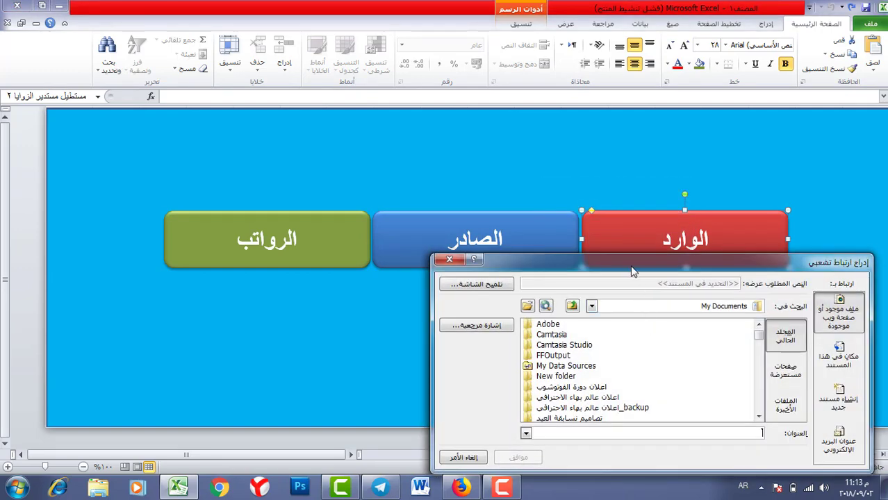
{"action": "left_click_drag", "start_coordinate": [632, 271], "coordinate": [300, 113]}
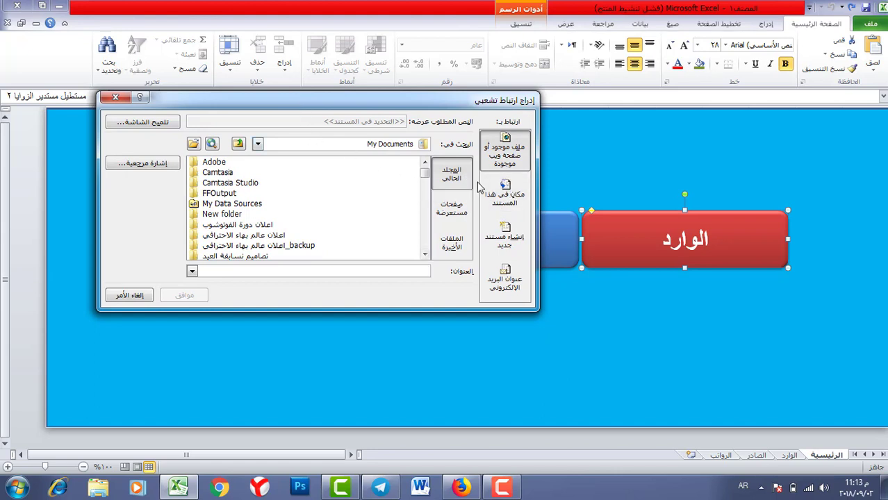
{"action": "left_click", "coordinate": [249, 227]}
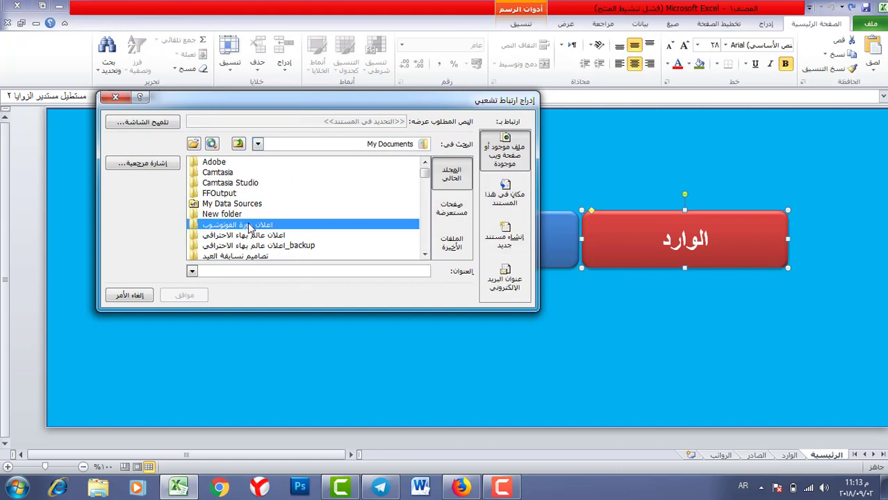
{"action": "left_click", "coordinate": [453, 208]}
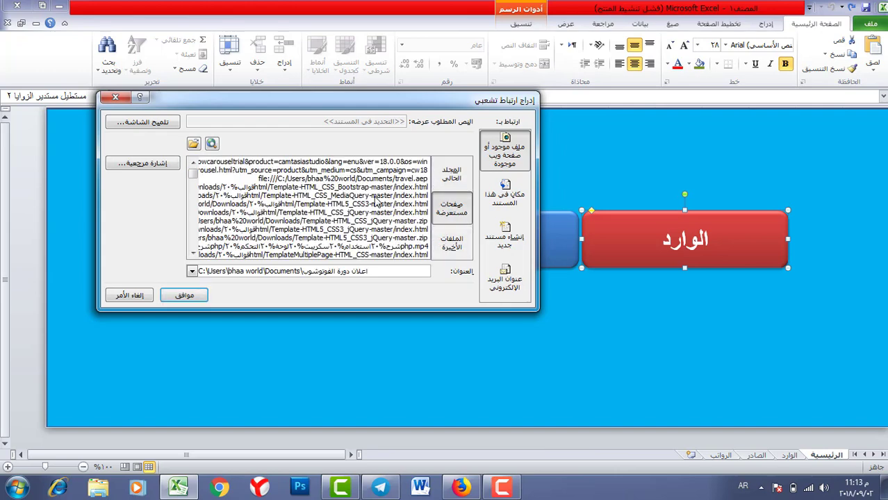
{"action": "left_click", "coordinate": [510, 198]}
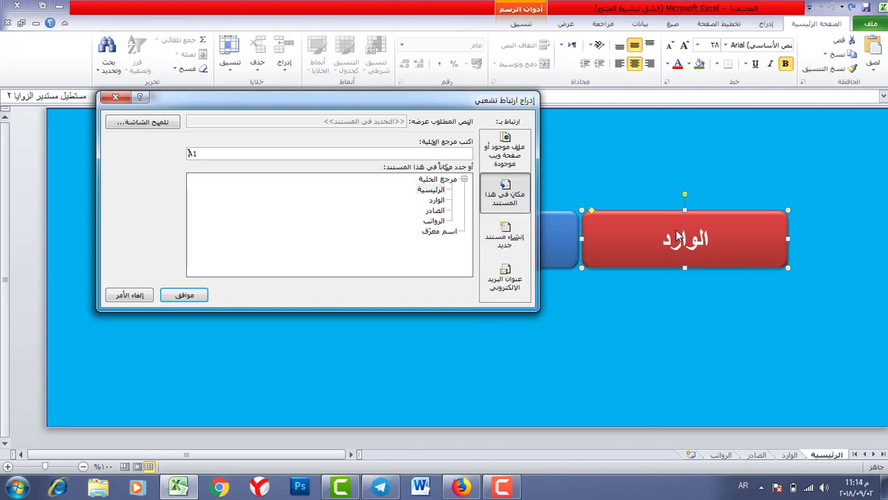
{"action": "left_click", "coordinate": [437, 200]}
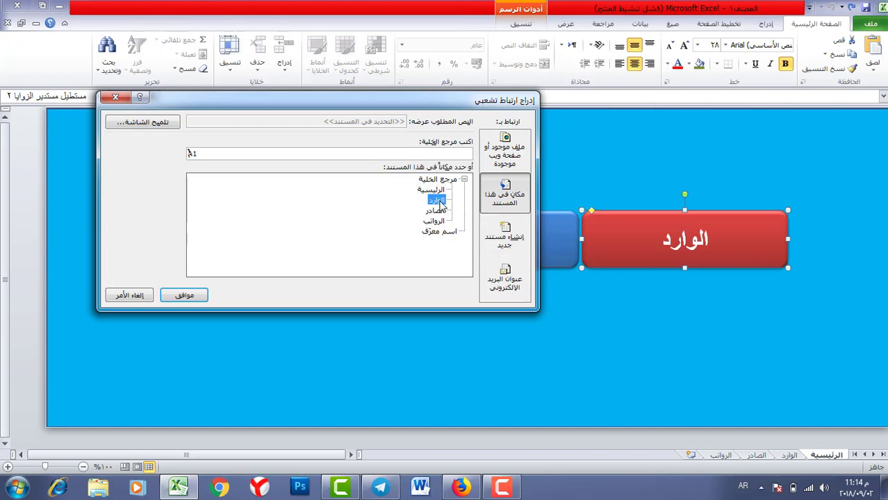
{"action": "left_click", "coordinate": [197, 296]}
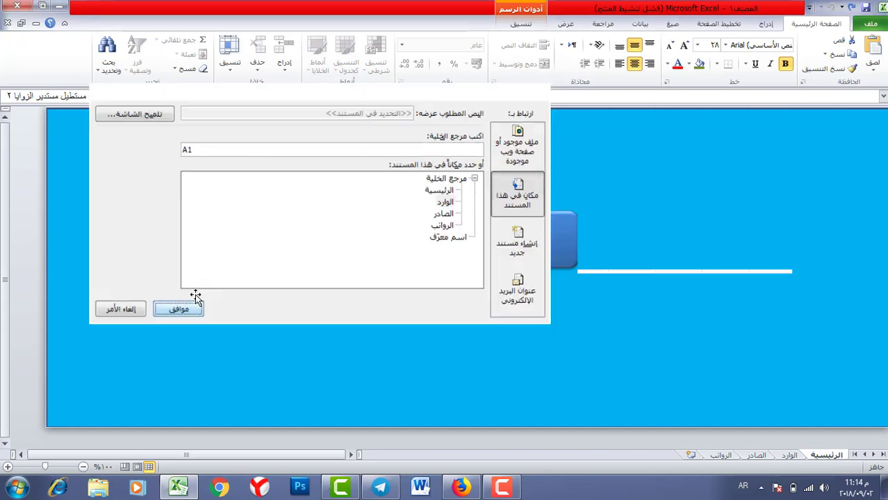
Hyperlink the blue "الصادر" button to cell A1 of the "الصادر" sheet in this document
{"action": "left_click", "coordinate": [494, 234]}
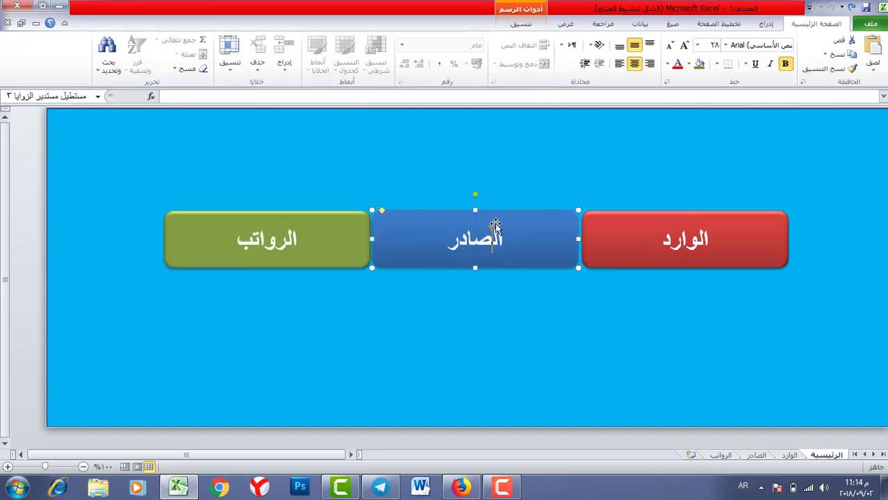
{"action": "right_click", "coordinate": [498, 216]}
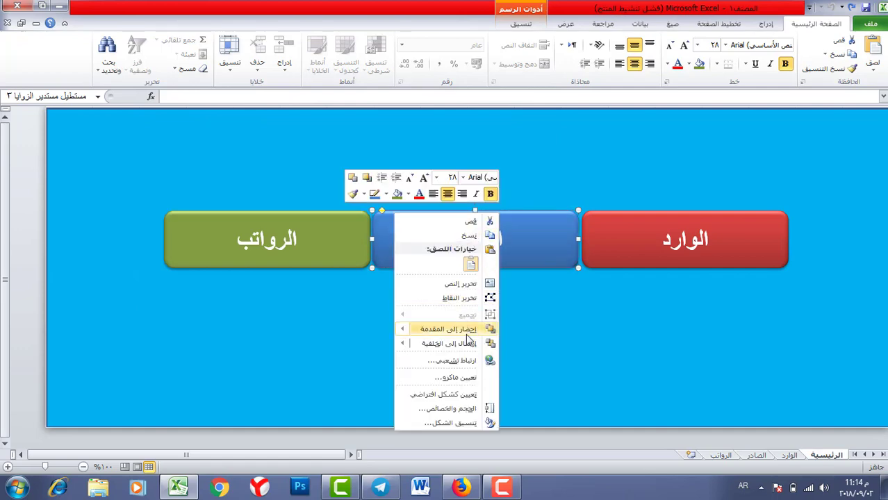
{"action": "left_click", "coordinate": [465, 361]}
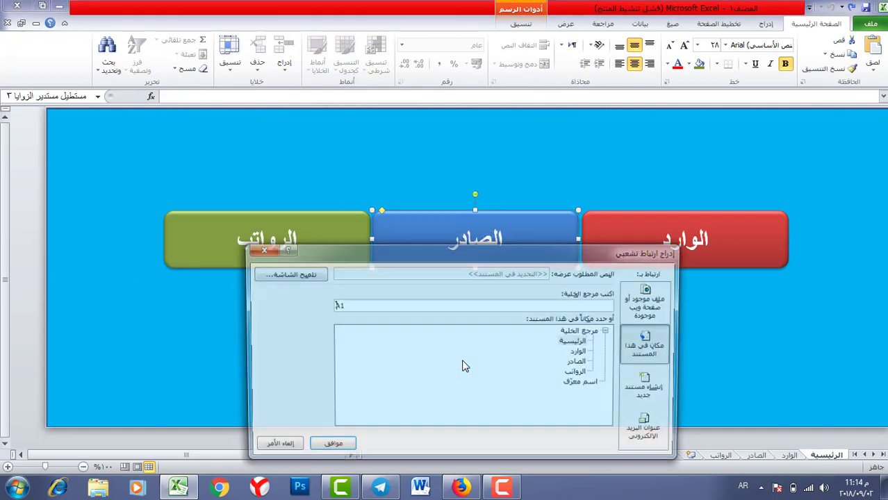
{"action": "left_click_drag", "start_coordinate": [475, 263], "coordinate": [299, 188]}
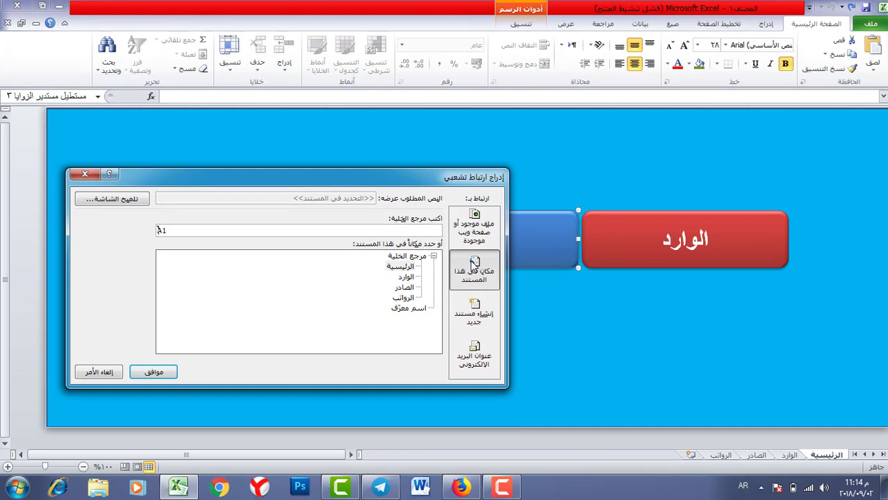
{"action": "left_click", "coordinate": [409, 288]}
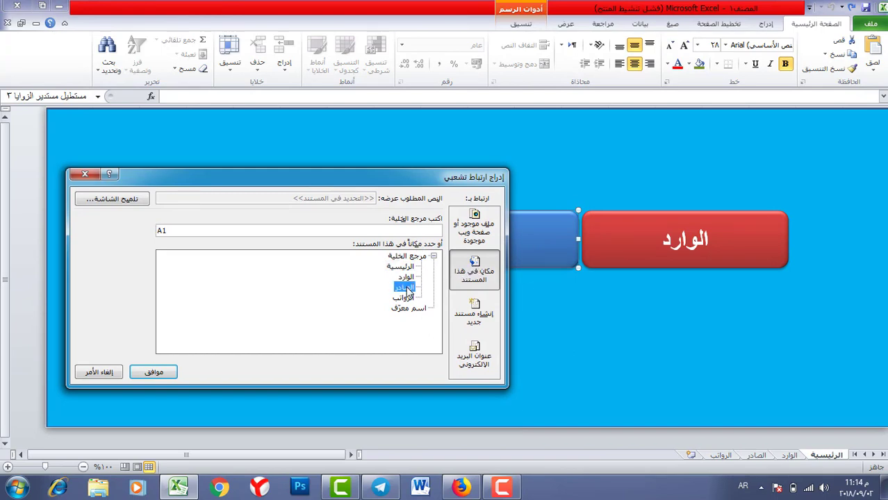
{"action": "left_click", "coordinate": [172, 371]}
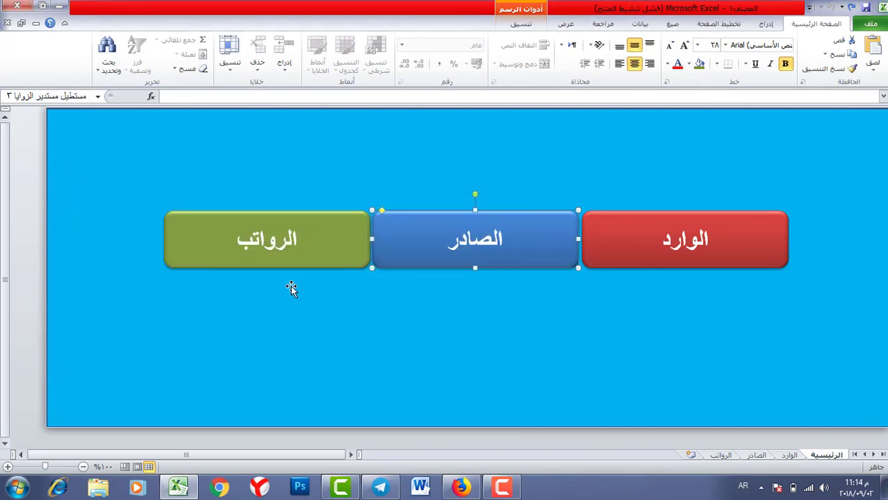
Hyperlink the green "الرواتب" button to cell A1 of the "الرواتب" sheet in this document
{"action": "left_click", "coordinate": [271, 226]}
{"action": "right_click", "coordinate": [271, 226]}
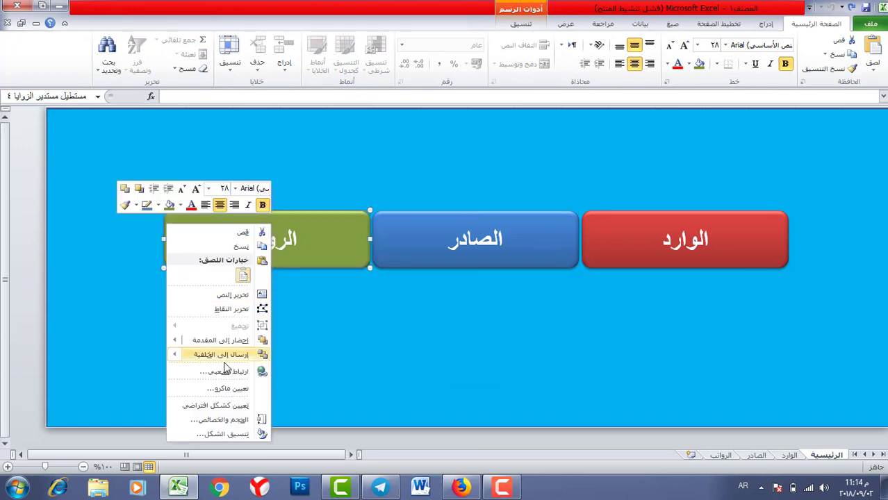
{"action": "left_click", "coordinate": [226, 367]}
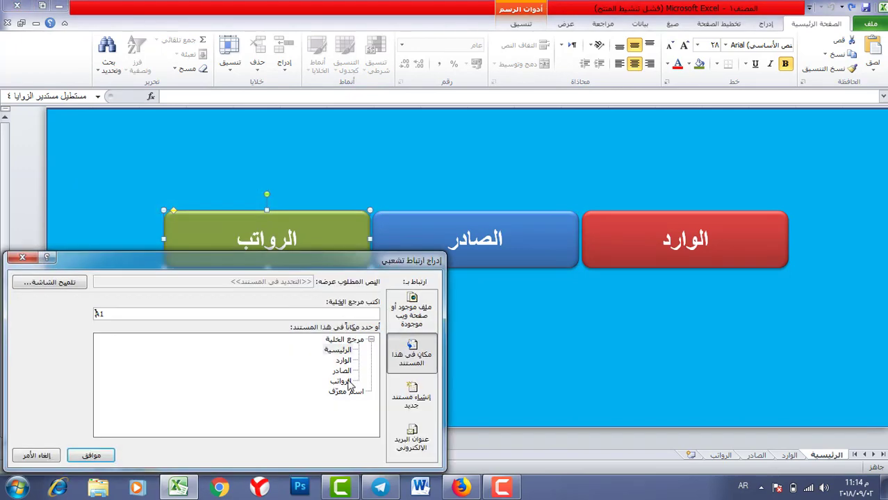
{"action": "left_click", "coordinate": [342, 382]}
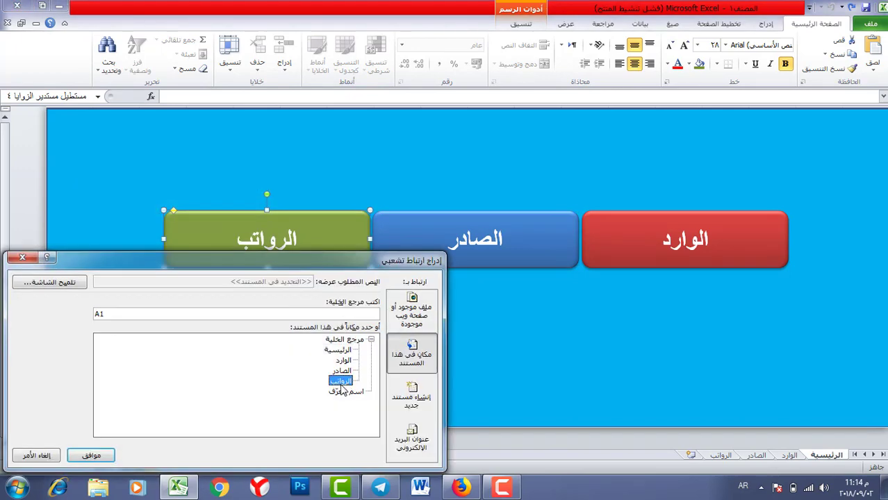
{"action": "left_click", "coordinate": [91, 455]}
{"action": "left_click", "coordinate": [439, 294]}
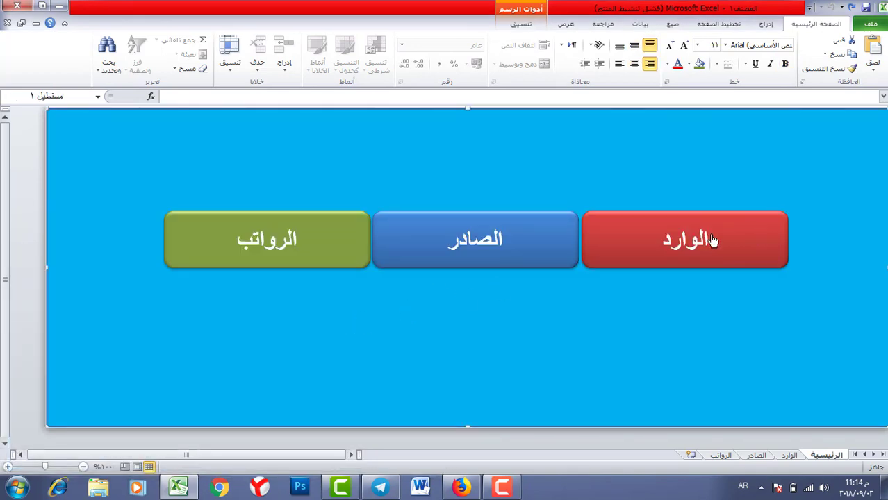
Test the links of the "الوارد", "الصادر" and "الرواتب" buttons, returning to the "الرئيسية" sheet after each one
{"action": "left_click", "coordinate": [692, 240]}
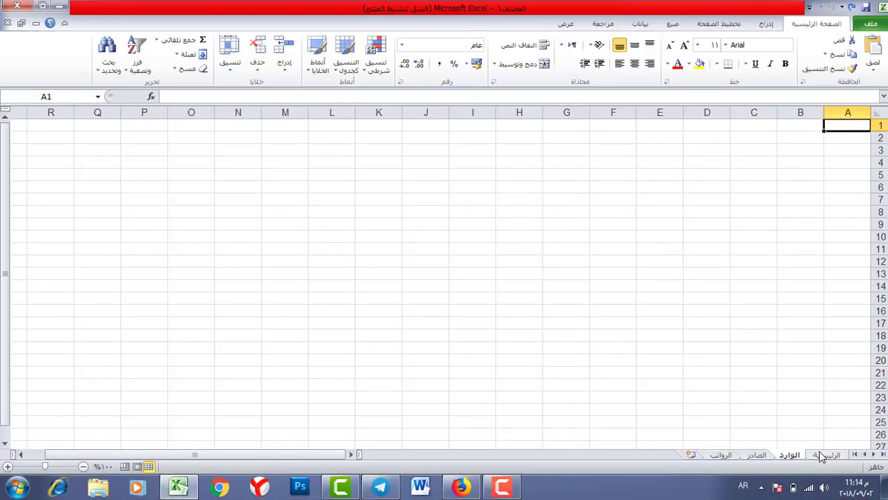
{"action": "left_click", "coordinate": [822, 455]}
{"action": "left_click", "coordinate": [461, 246]}
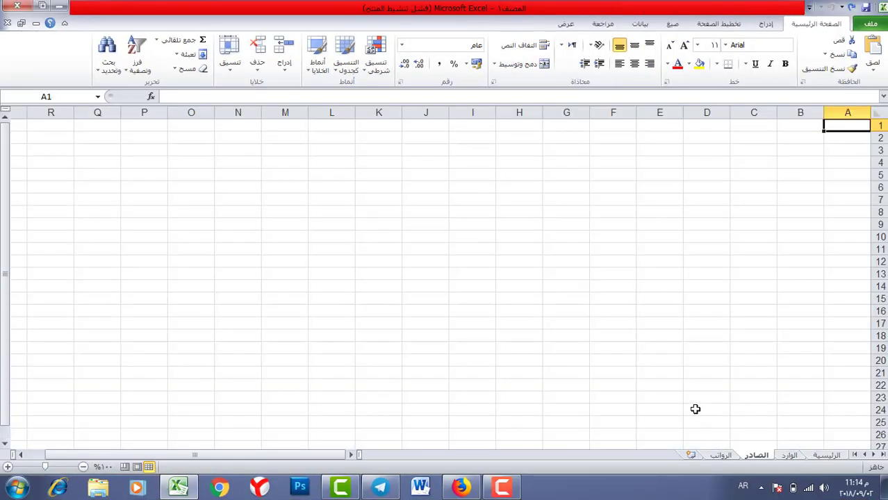
{"action": "left_click", "coordinate": [836, 455]}
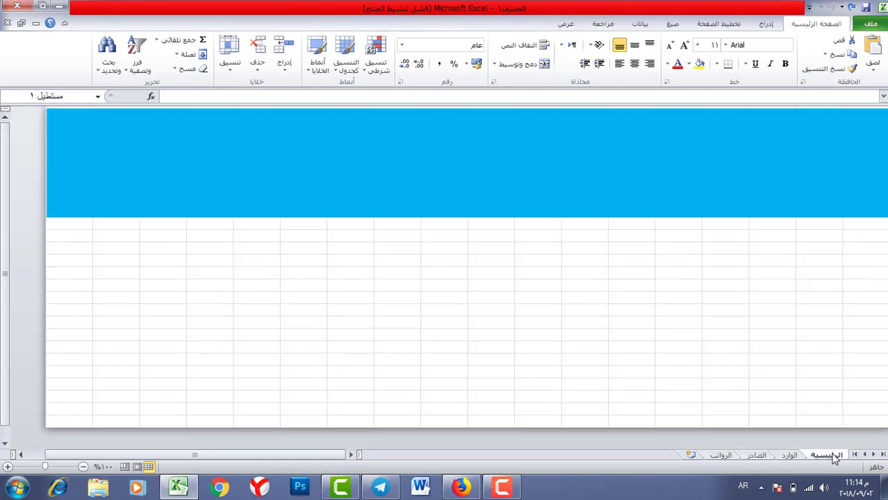
{"action": "left_click", "coordinate": [292, 239]}
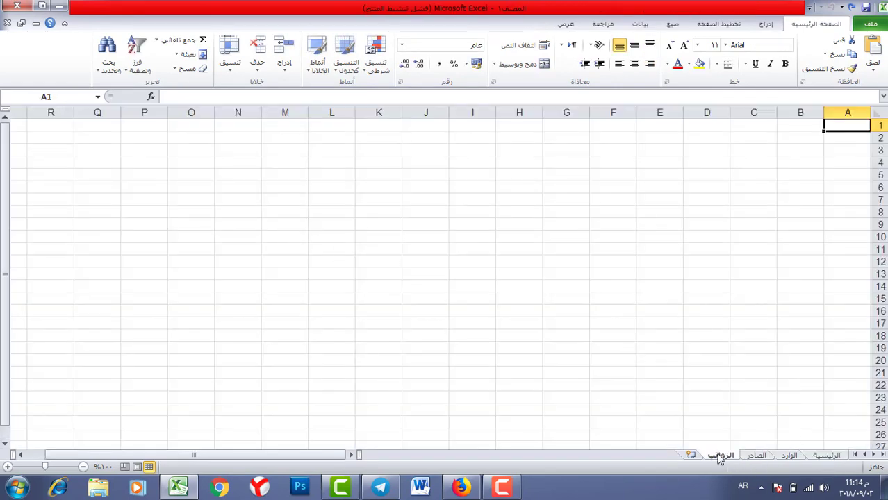
{"action": "left_click", "coordinate": [818, 456]}
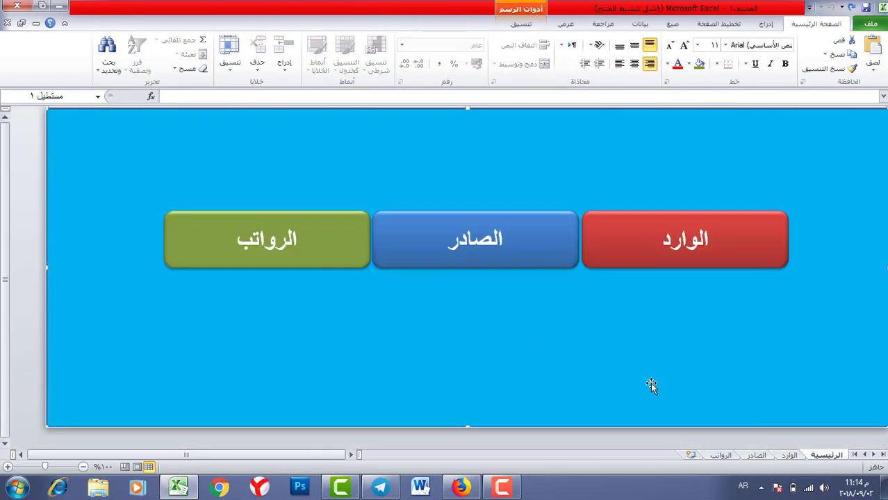
On the "الوارد" sheet, draw a rounded rectangle about 1.3 cm high and 3.73 cm wide over columns C–D, rows 1–3, and label it "الرئيسية"
{"action": "left_click", "coordinate": [790, 455]}
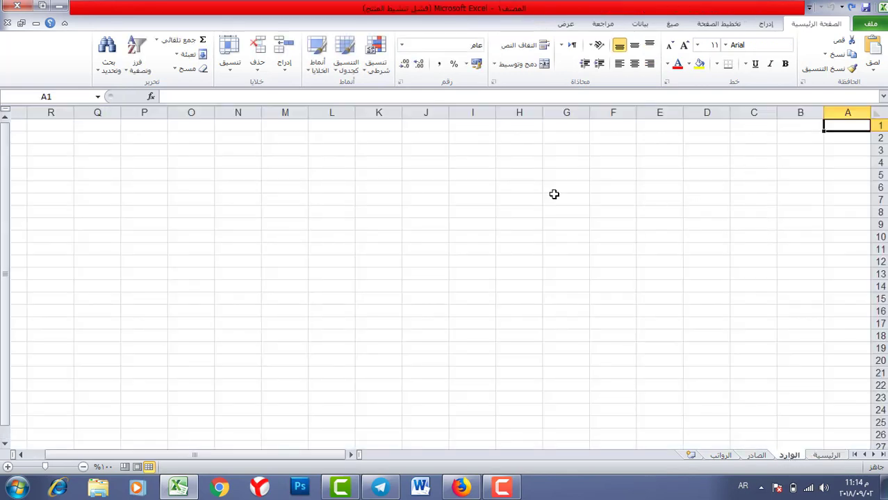
{"action": "left_click", "coordinate": [766, 25]}
{"action": "left_click", "coordinate": [749, 60]}
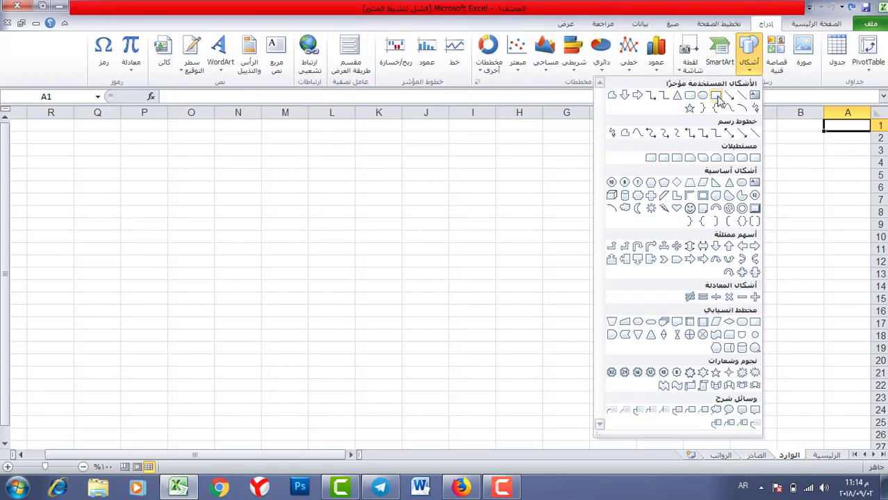
{"action": "left_click", "coordinate": [689, 95]}
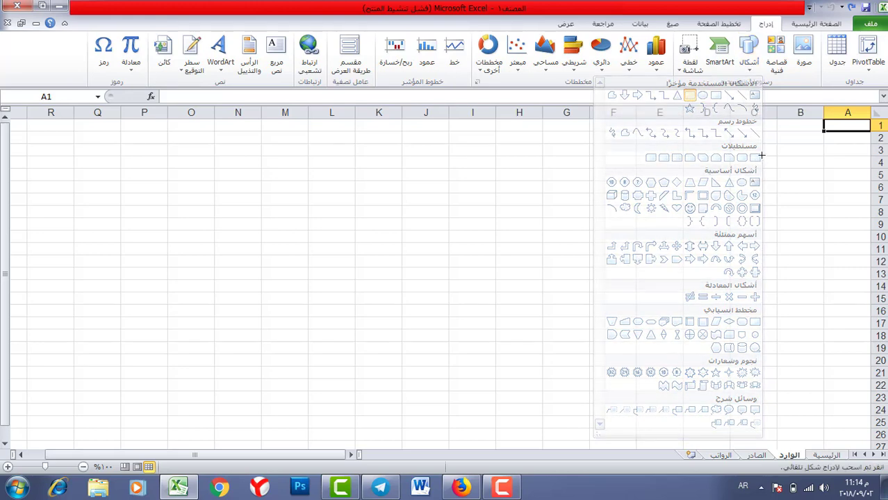
{"action": "left_click_drag", "start_coordinate": [782, 125], "coordinate": [690, 150]}
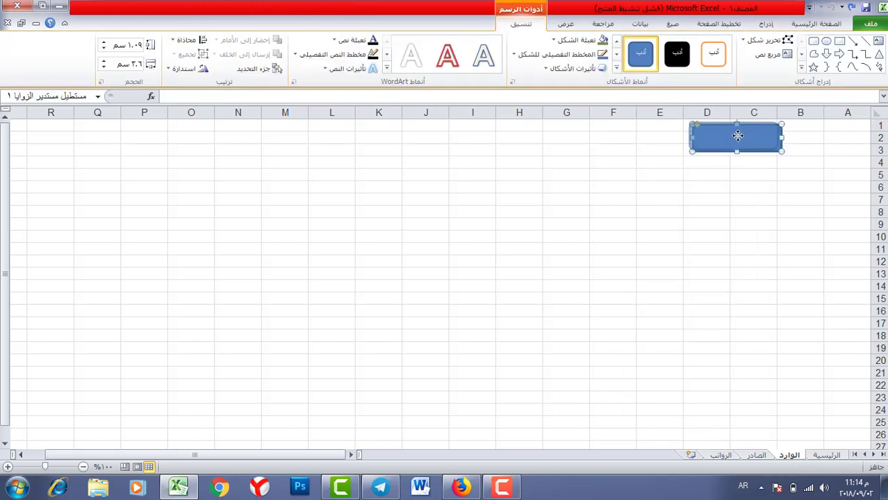
{"action": "left_click_drag", "start_coordinate": [688, 152], "coordinate": [685, 156]}
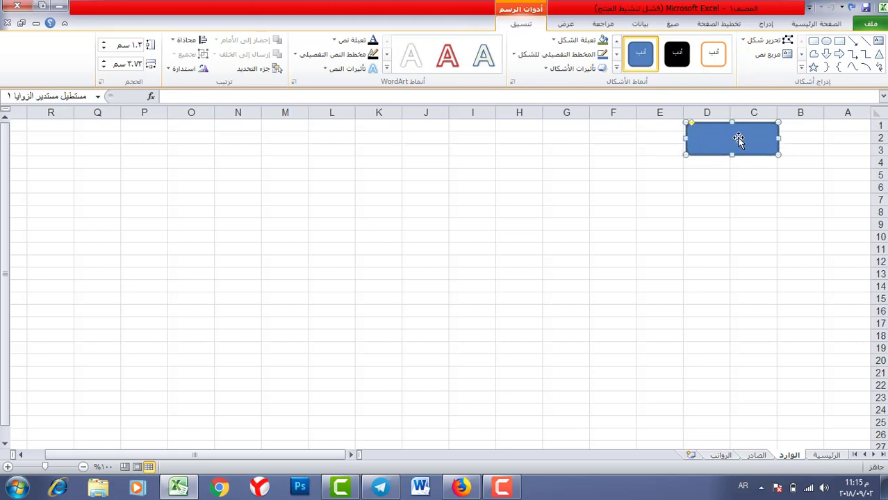
{"action": "type", "text": "للرئيسية"}
Centre the "الرئيسية" button text horizontally and vertically, enlarge it to size 20 and make it bold
{"action": "double_click", "coordinate": [745, 131]}
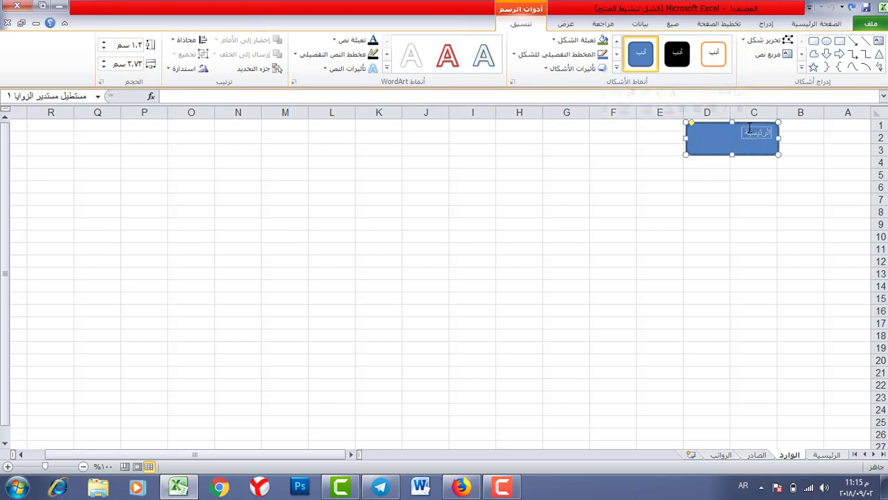
{"action": "left_click", "coordinate": [820, 25]}
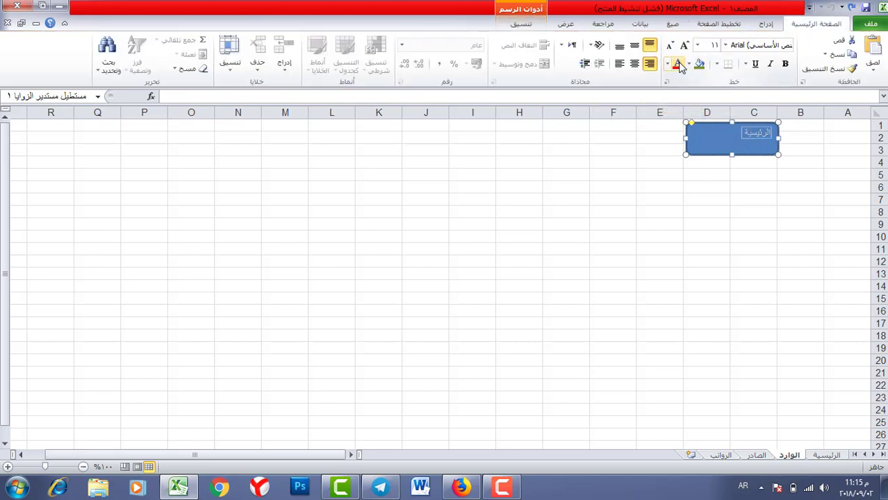
{"action": "left_click", "coordinate": [634, 63]}
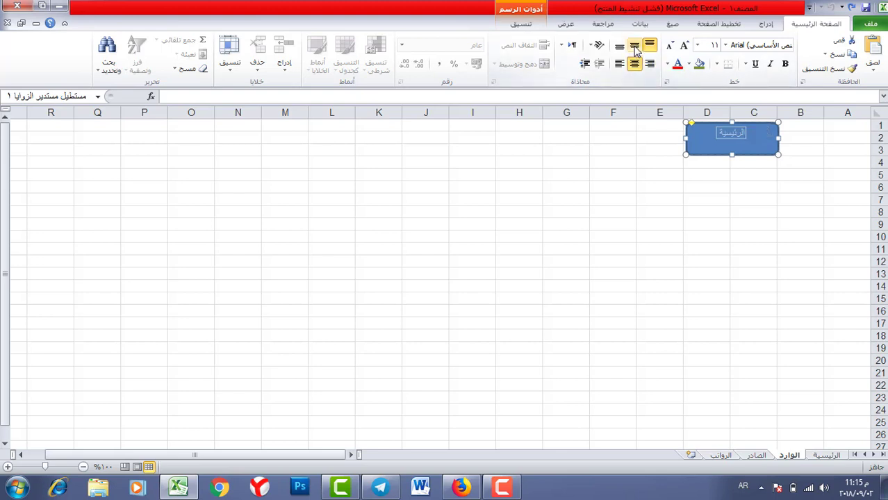
{"action": "left_click", "coordinate": [635, 45]}
{"action": "left_click", "coordinate": [684, 45]}
{"action": "left_click", "coordinate": [684, 45]}
{"action": "left_click", "coordinate": [683, 46]}
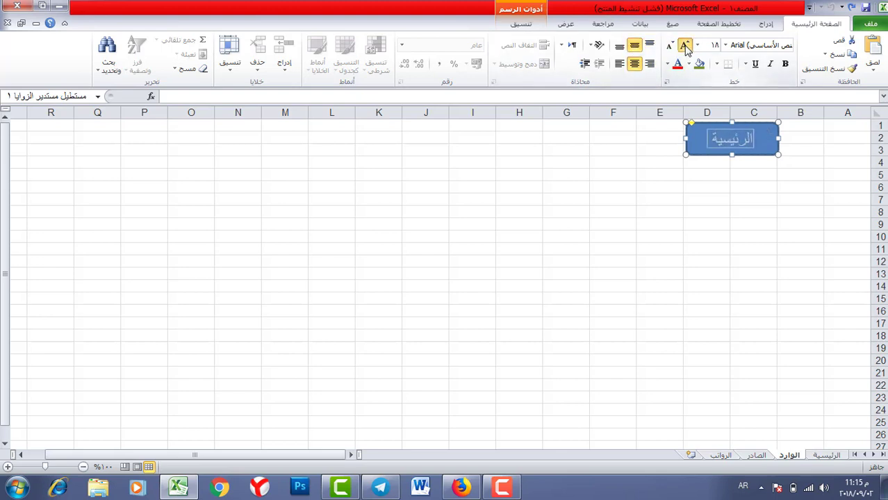
{"action": "left_click", "coordinate": [684, 46]}
{"action": "left_click", "coordinate": [683, 45]}
{"action": "left_click", "coordinate": [784, 63]}
{"action": "left_click", "coordinate": [662, 162]}
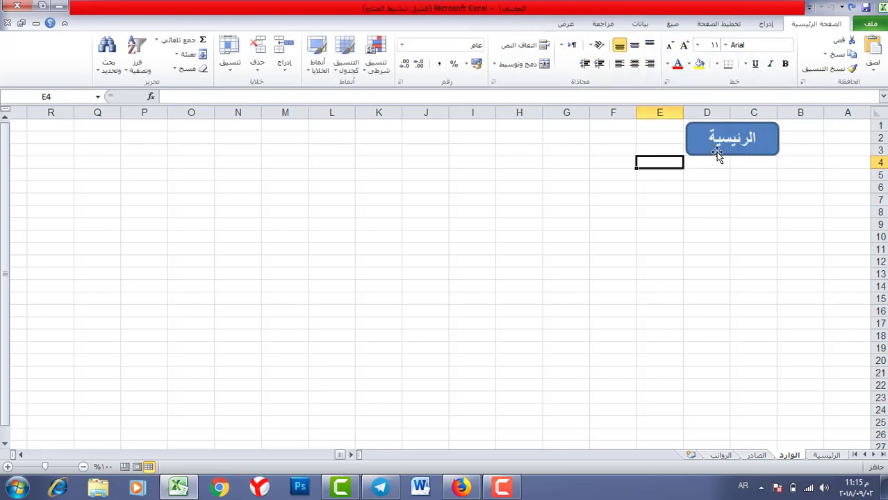
Give the "الرئيسية" button on the "الوارد" sheet the glossy bevelled orange shape style
{"action": "left_click", "coordinate": [732, 125]}
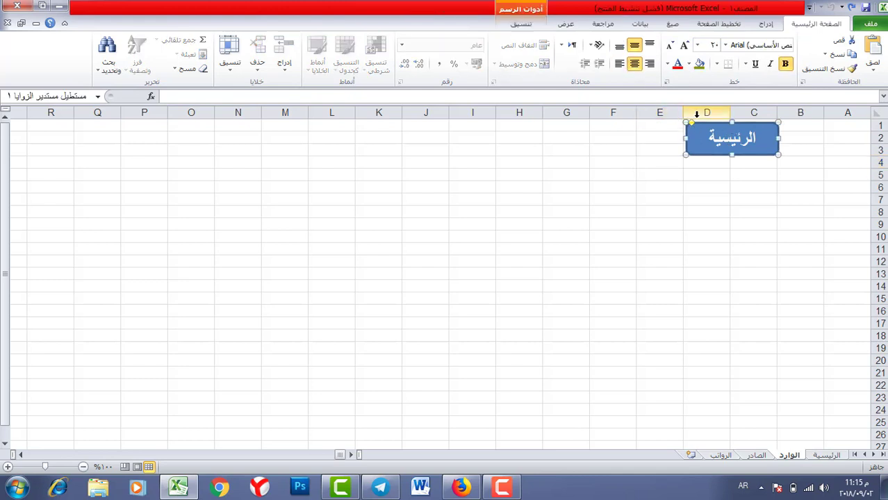
{"action": "left_click", "coordinate": [521, 25]}
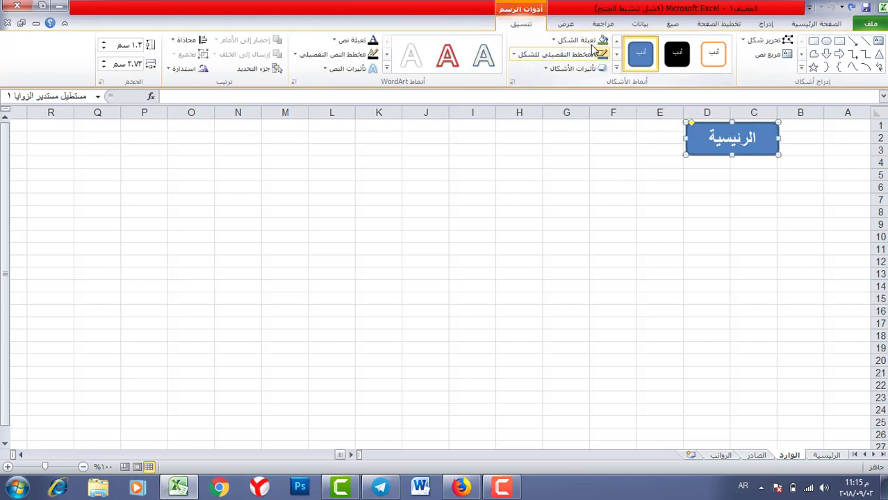
{"action": "left_click", "coordinate": [617, 68]}
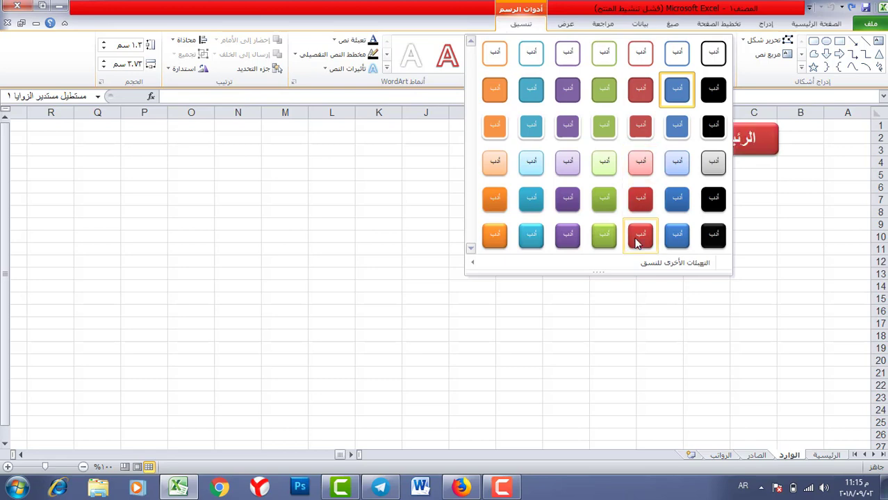
{"action": "left_click", "coordinate": [640, 236]}
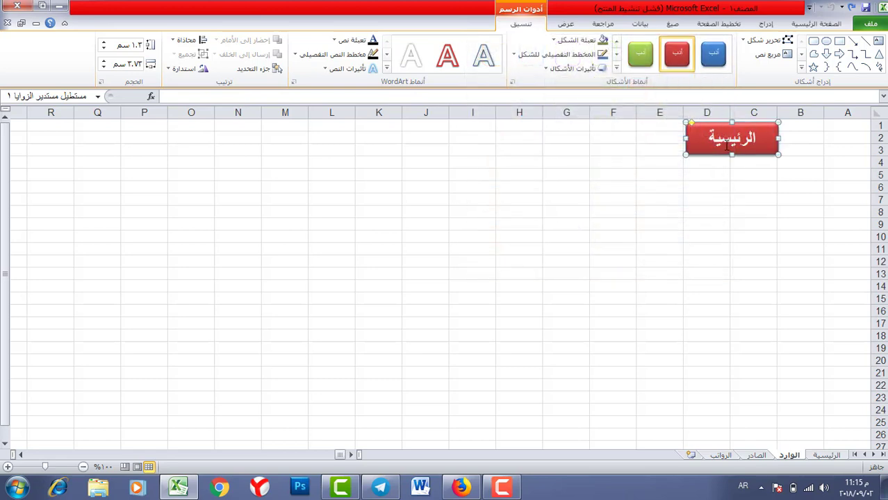
{"action": "left_click", "coordinate": [616, 68]}
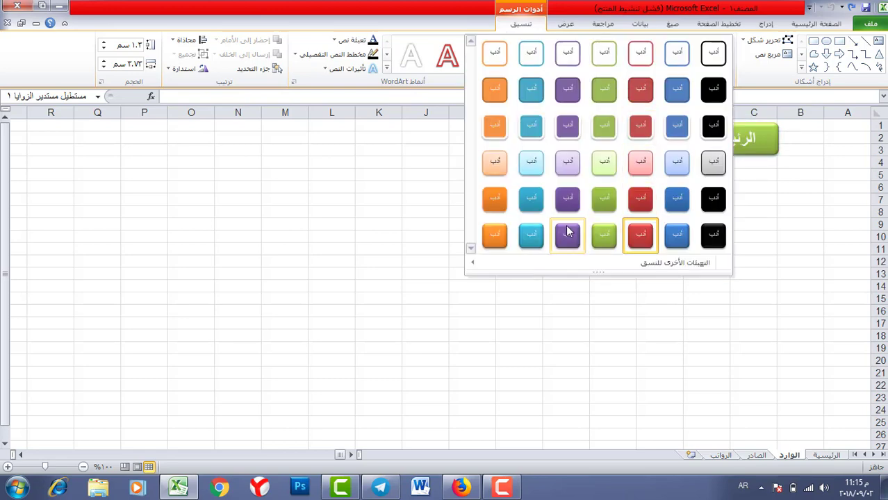
{"action": "left_click", "coordinate": [496, 236]}
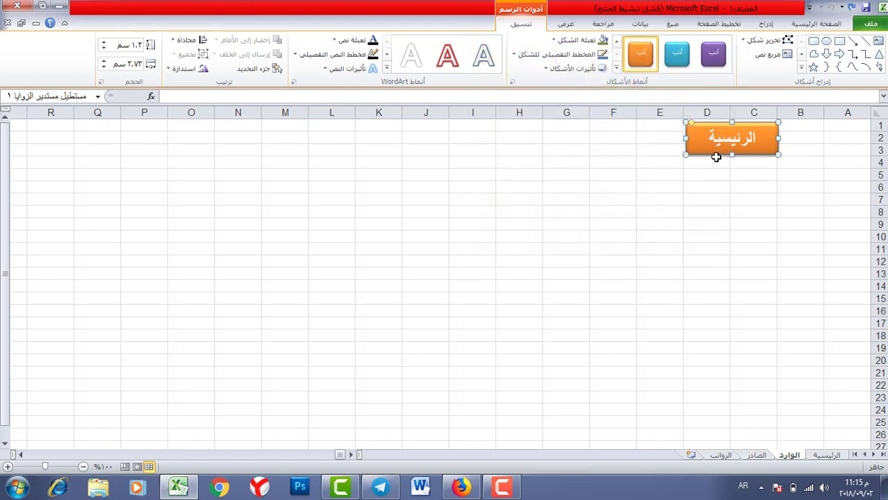
Duplicate the orange "الرئيسية" button directly beside it over columns E–F and relabel the copy "الوارد"
{"action": "left_click_drag", "start_coordinate": [747, 143], "coordinate": [655, 144]}
{"action": "double_click", "coordinate": [643, 141]}
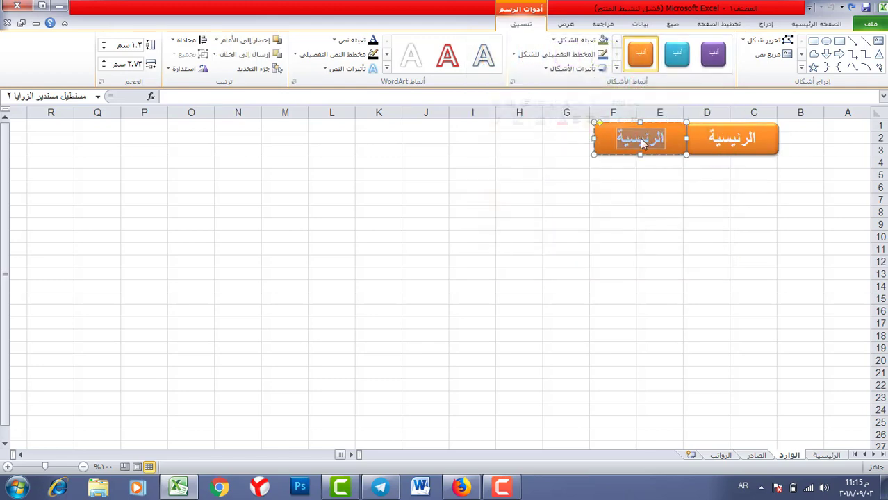
{"action": "type", "text": "الوارد"}
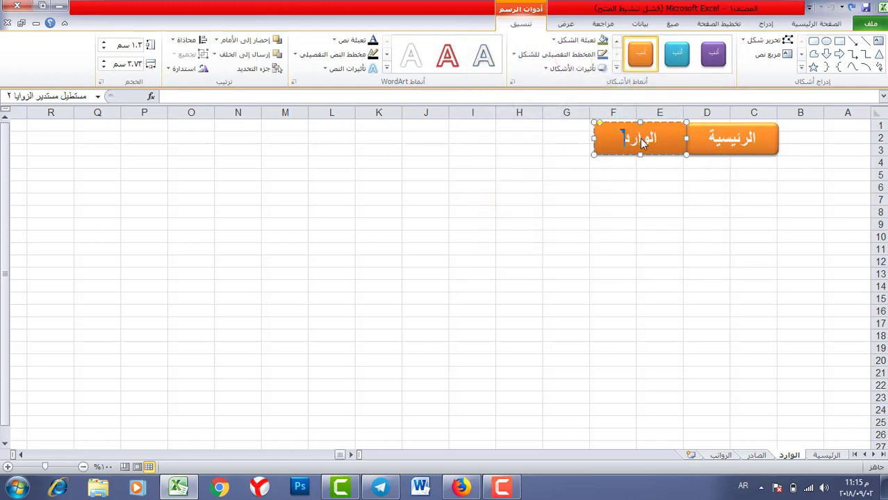
{"action": "left_click", "coordinate": [663, 124]}
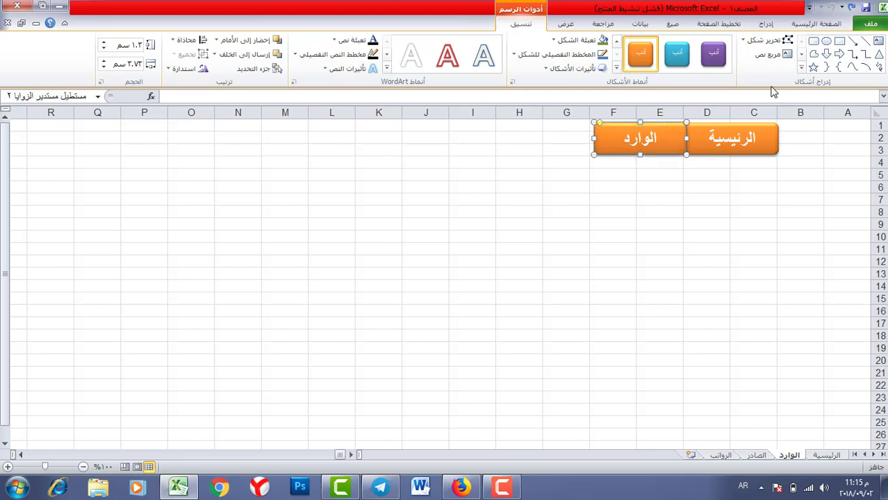
Duplicate the "الوارد" button directly beside it over columns G–H and relabel the copy "الصادر"
{"action": "left_click_drag", "start_coordinate": [639, 138], "coordinate": [548, 138]}
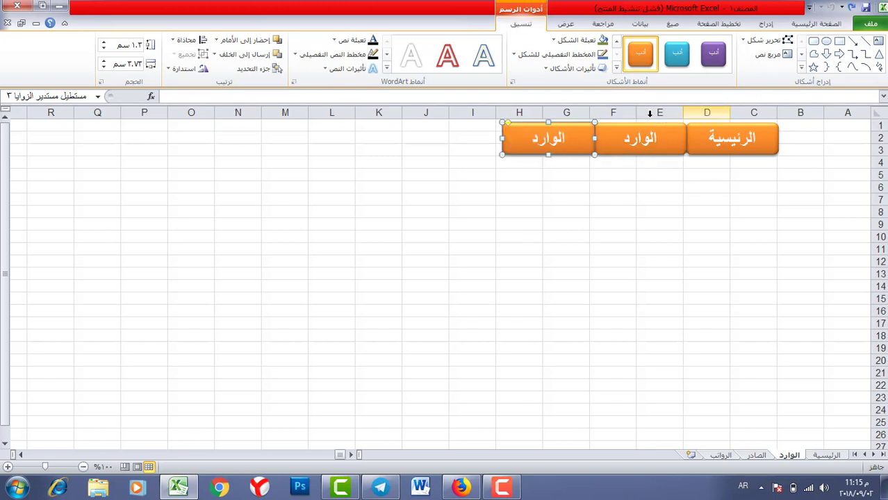
{"action": "double_click", "coordinate": [549, 139]}
{"action": "key", "text": "BackSpace"}
{"action": "type", "text": "الصادر"}
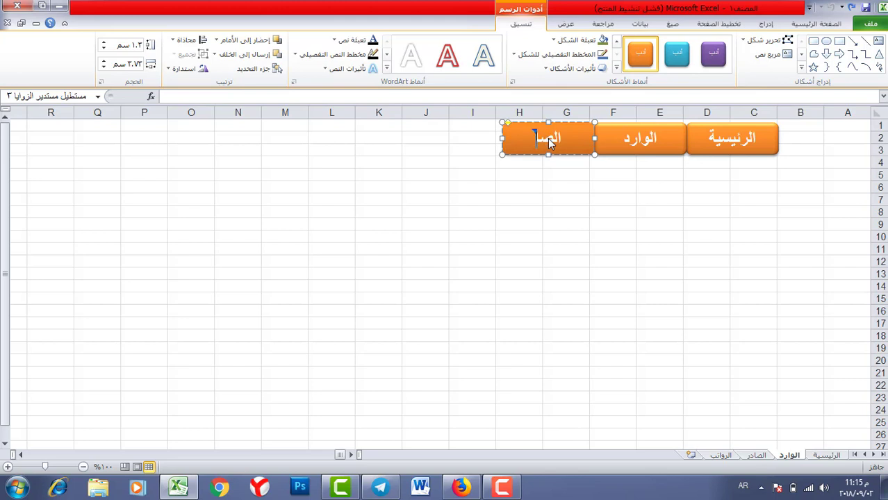
{"action": "left_click", "coordinate": [524, 155]}
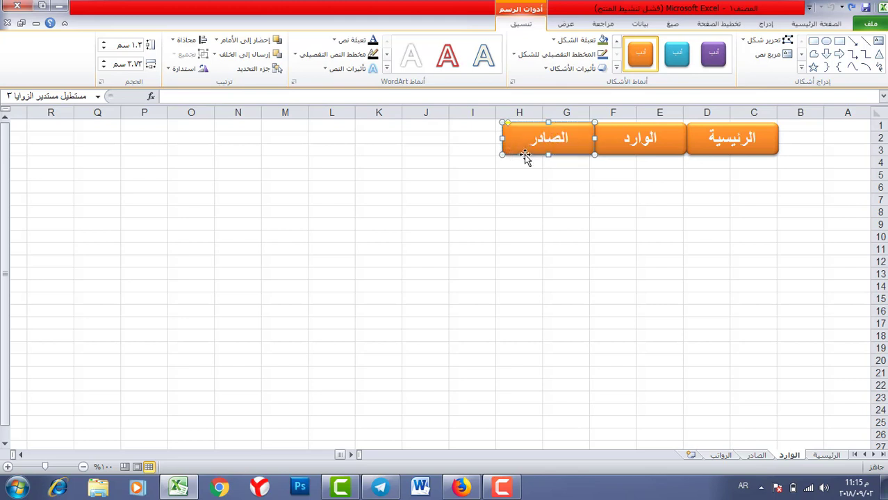
Duplicate the "الصادر" button directly beside it over columns I–J and relabel the copy "الرواتب"
{"action": "left_click_drag", "start_coordinate": [524, 155], "coordinate": [432, 154]}
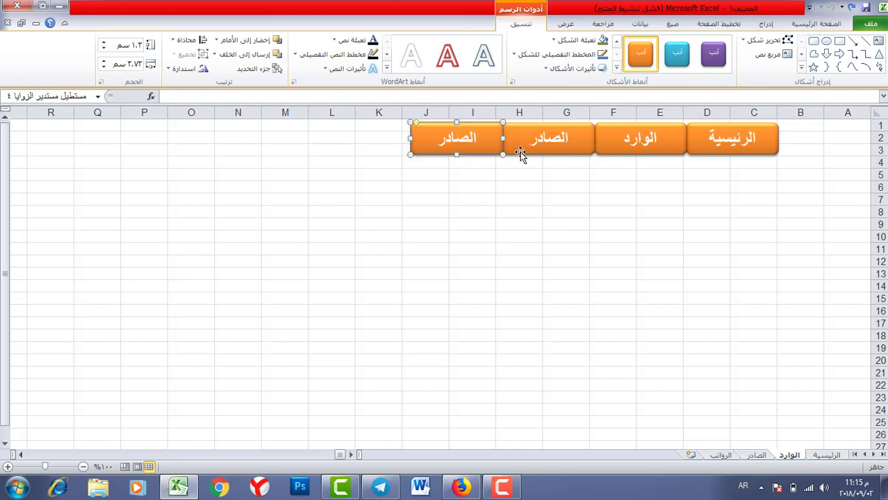
{"action": "double_click", "coordinate": [458, 137]}
{"action": "type", "text": "الروات"}
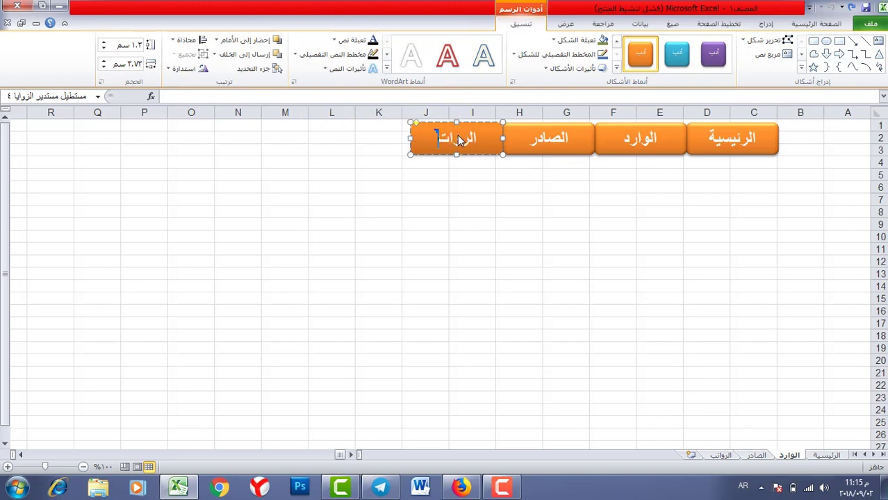
{"action": "type", "text": "ب"}
{"action": "left_click", "coordinate": [581, 200]}
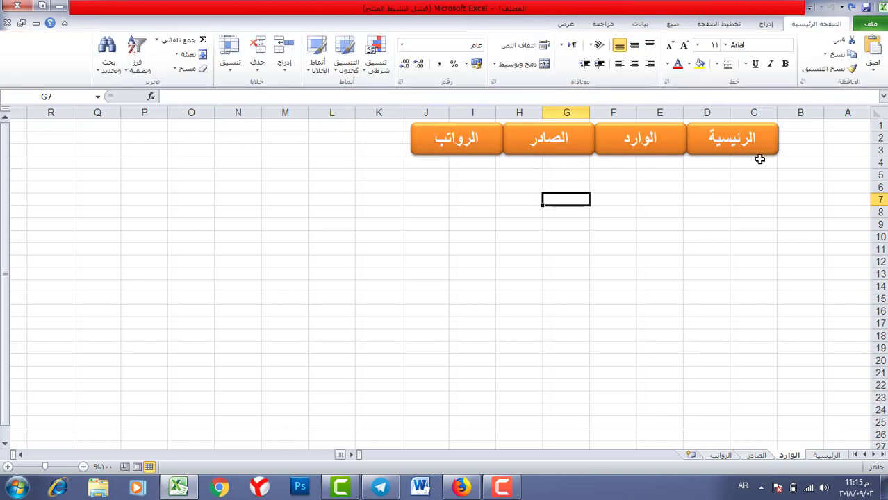
{"action": "left_click", "coordinate": [490, 207]}
Apply the glossy bevelled shape style in red to the "الوارد" button and in blue to the "الصادر" button
{"action": "left_click", "coordinate": [671, 142]}
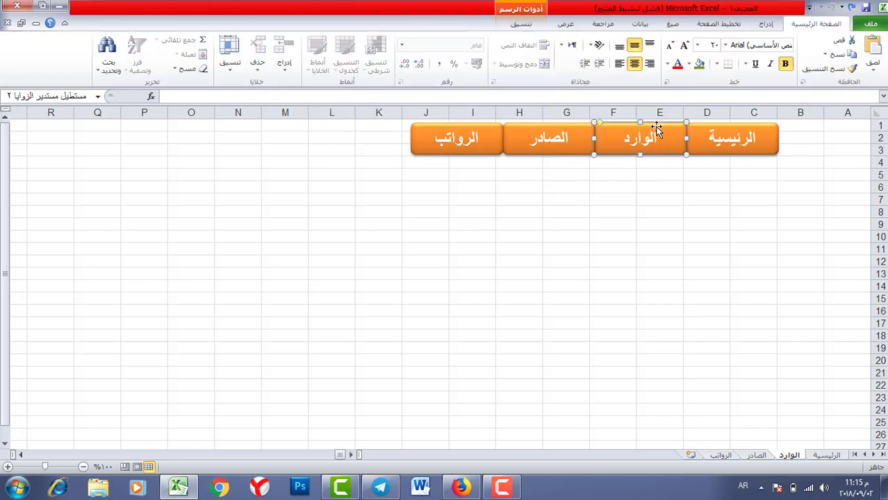
{"action": "left_click", "coordinate": [522, 25]}
{"action": "left_click", "coordinate": [616, 67]}
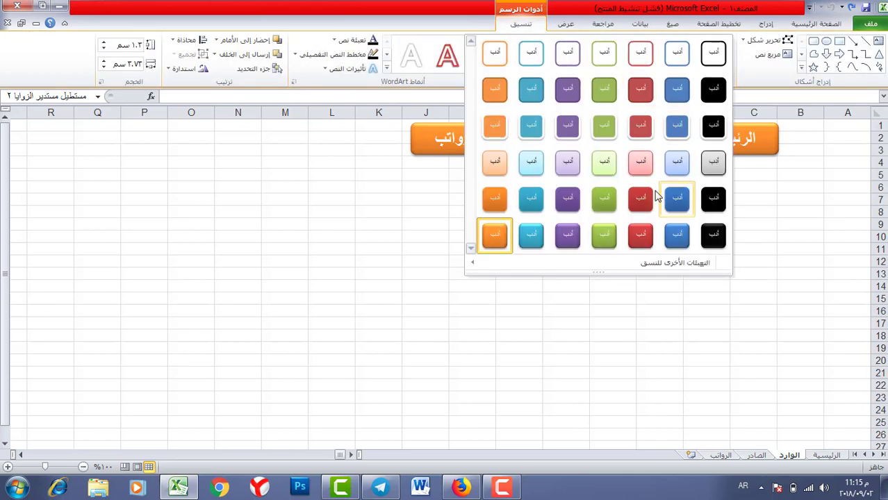
{"action": "left_click", "coordinate": [639, 236]}
{"action": "left_click", "coordinate": [579, 142]}
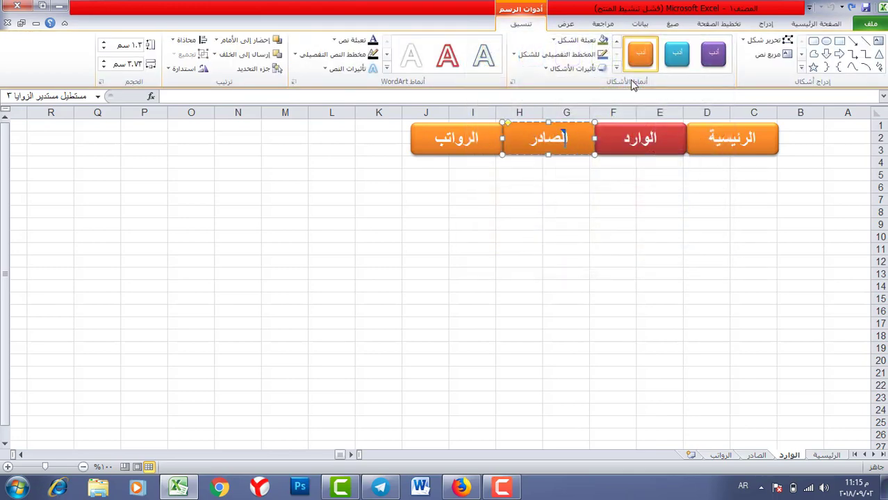
{"action": "left_click", "coordinate": [616, 68]}
{"action": "left_click", "coordinate": [677, 234]}
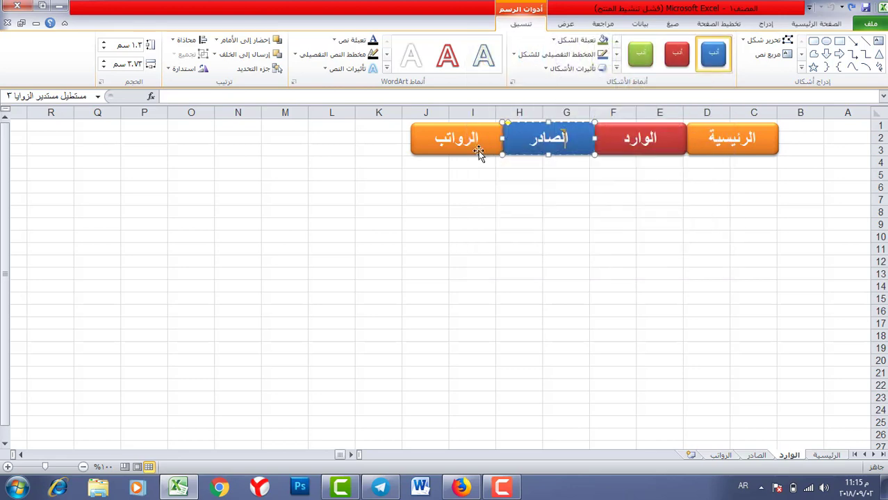
Give the "الرواتب" button the glossy bevelled green shape style
{"action": "left_click", "coordinate": [478, 150]}
{"action": "left_click", "coordinate": [615, 68]}
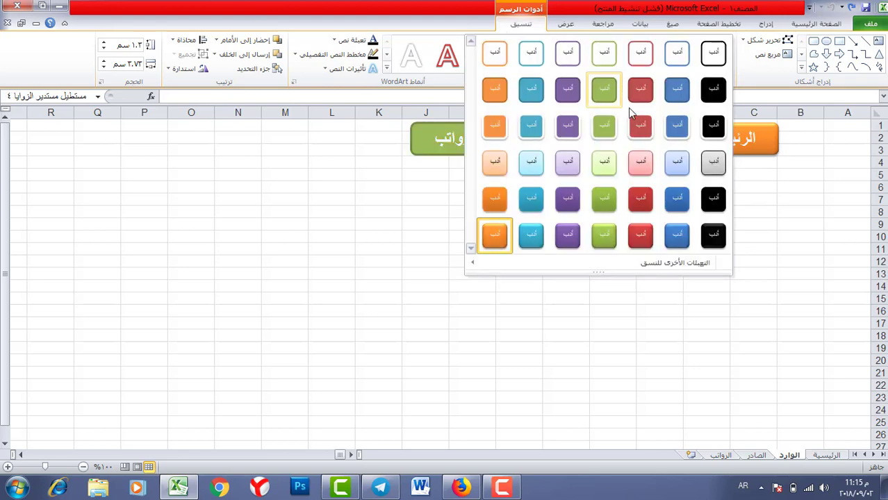
{"action": "left_click", "coordinate": [606, 238]}
{"action": "left_click", "coordinate": [421, 189]}
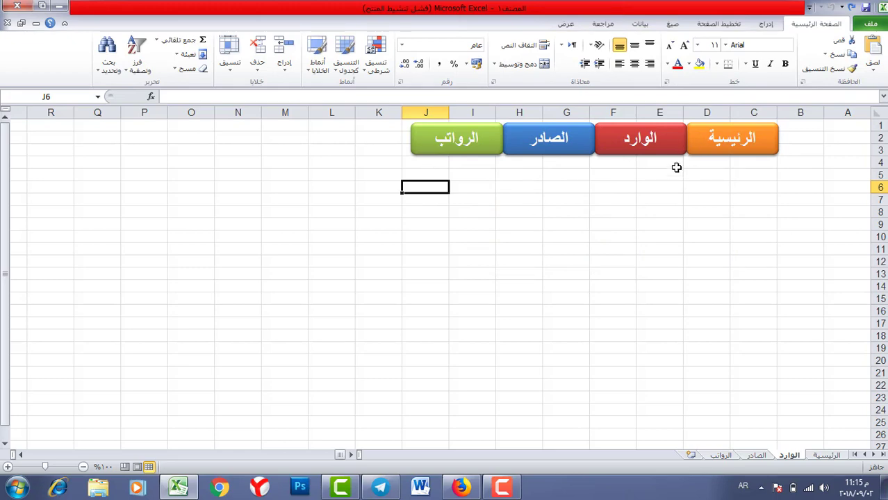
Hyperlink the orange "الرئيسية" button to the "الرئيسية" sheet in this document
{"action": "left_click", "coordinate": [742, 134]}
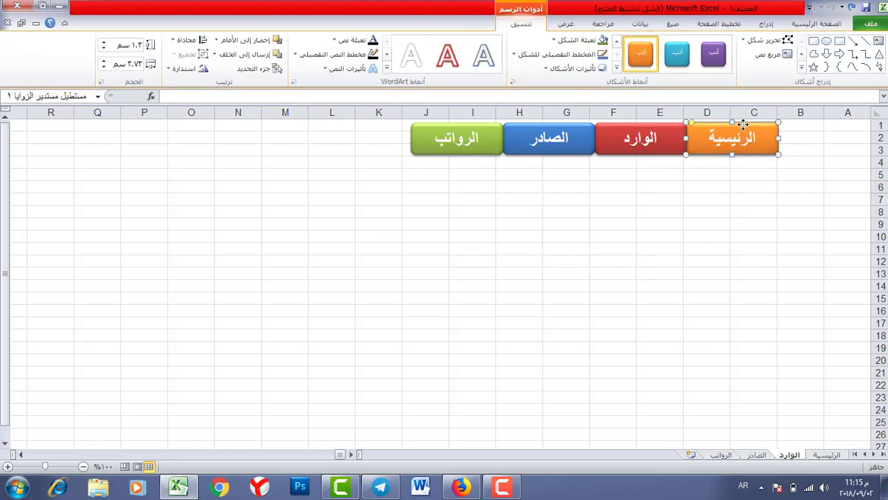
{"action": "right_click", "coordinate": [742, 127]}
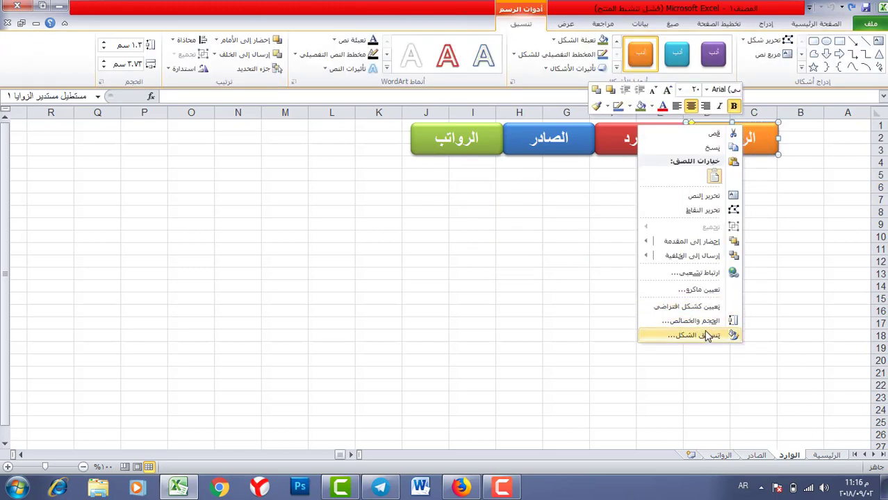
{"action": "left_click", "coordinate": [709, 274]}
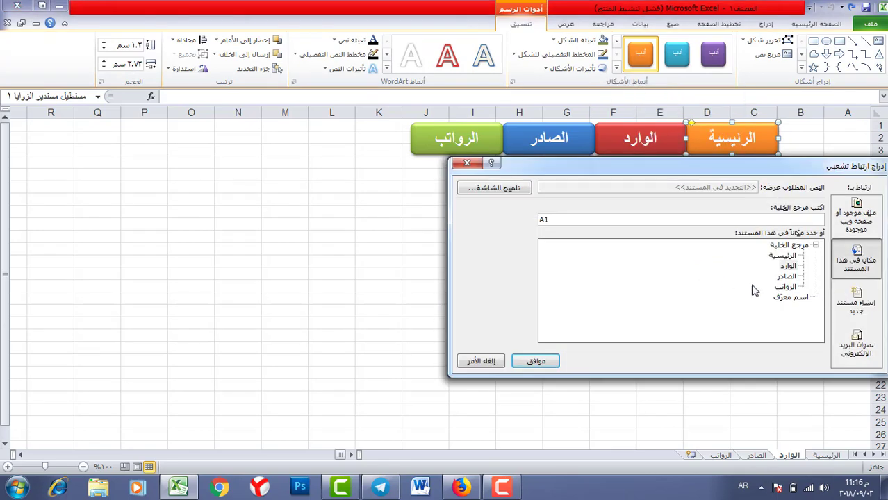
{"action": "left_click_drag", "start_coordinate": [736, 165], "coordinate": [499, 147]}
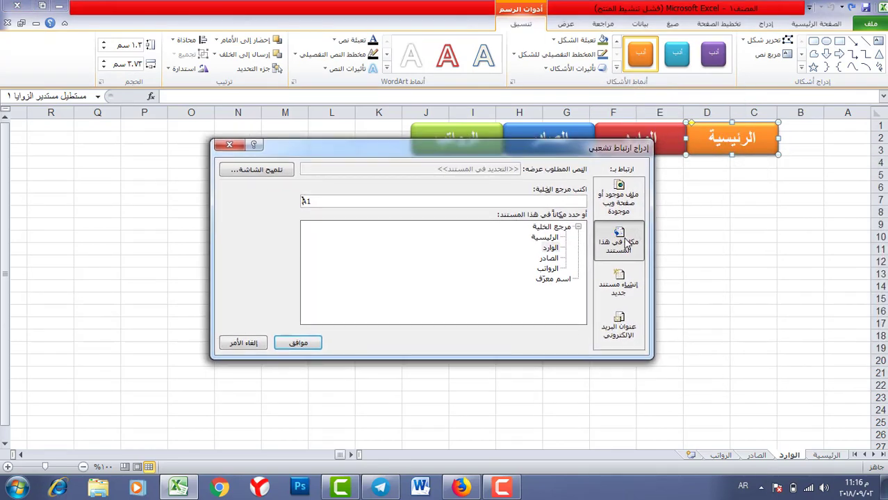
{"action": "left_click", "coordinate": [545, 237]}
{"action": "left_click", "coordinate": [307, 343]}
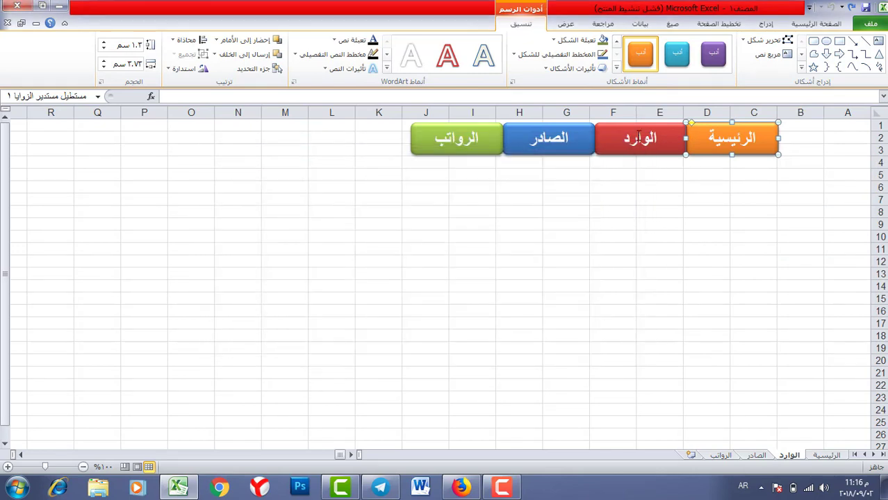
Hyperlink the red "الوارد" button to the "الوارد" sheet in this document
{"action": "left_click", "coordinate": [638, 136]}
{"action": "right_click", "coordinate": [650, 134]}
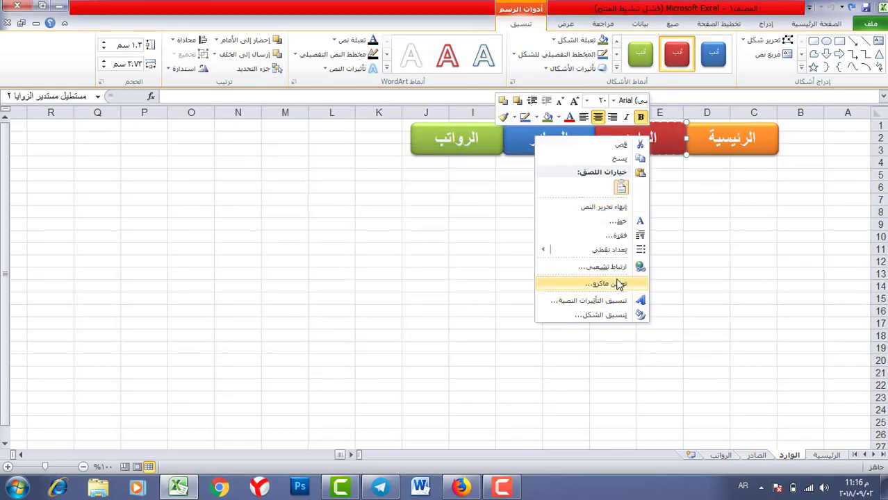
{"action": "left_click", "coordinate": [618, 268]}
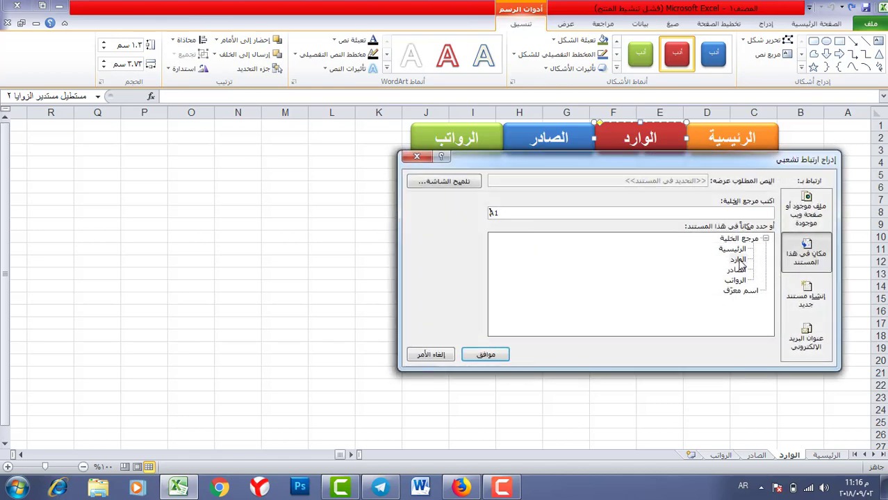
{"action": "left_click", "coordinate": [738, 263]}
{"action": "left_click", "coordinate": [485, 355]}
Hyperlink the blue "الصادر" button to the "الصادر" sheet in this document
{"action": "left_click", "coordinate": [557, 137]}
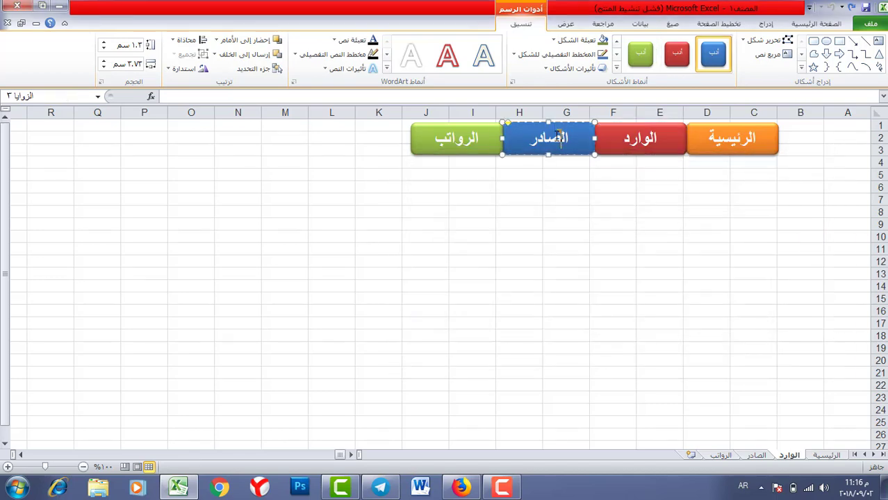
{"action": "right_click", "coordinate": [558, 137]}
{"action": "left_click", "coordinate": [536, 266]}
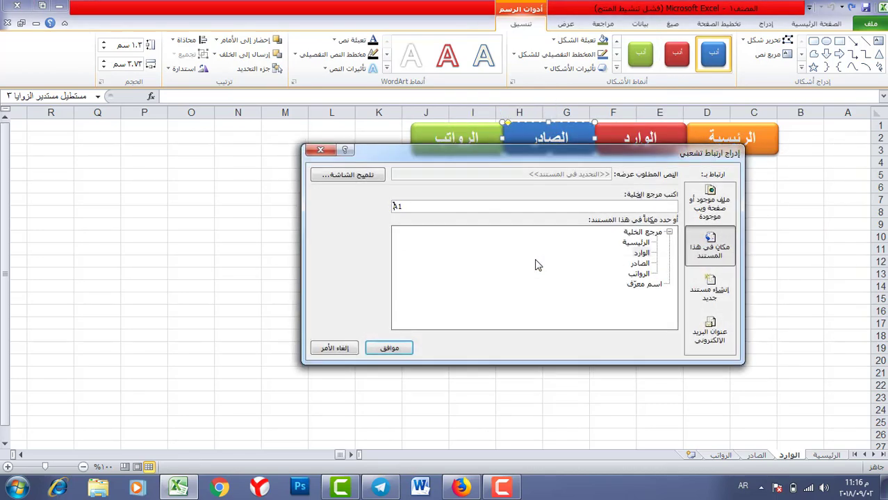
{"action": "left_click", "coordinate": [643, 264]}
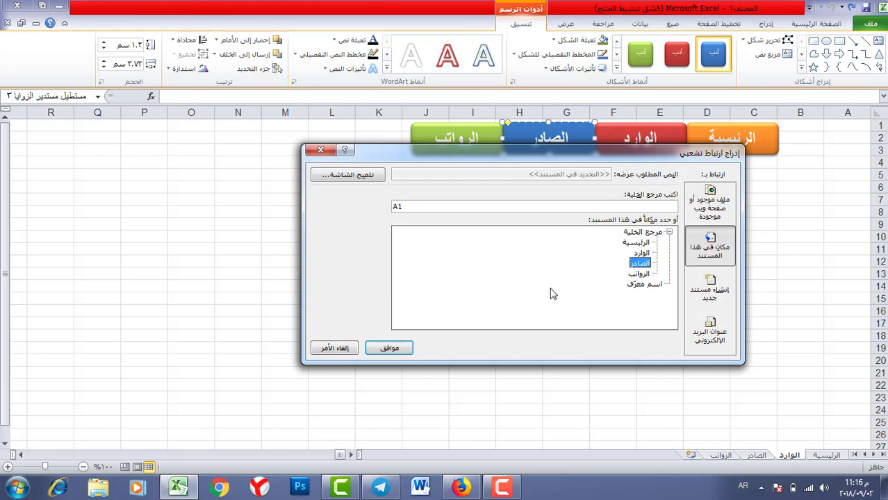
{"action": "left_click", "coordinate": [389, 348]}
Hyperlink the green "الرواتب" button to the "الرواتب" sheet in this document
{"action": "left_click", "coordinate": [451, 131]}
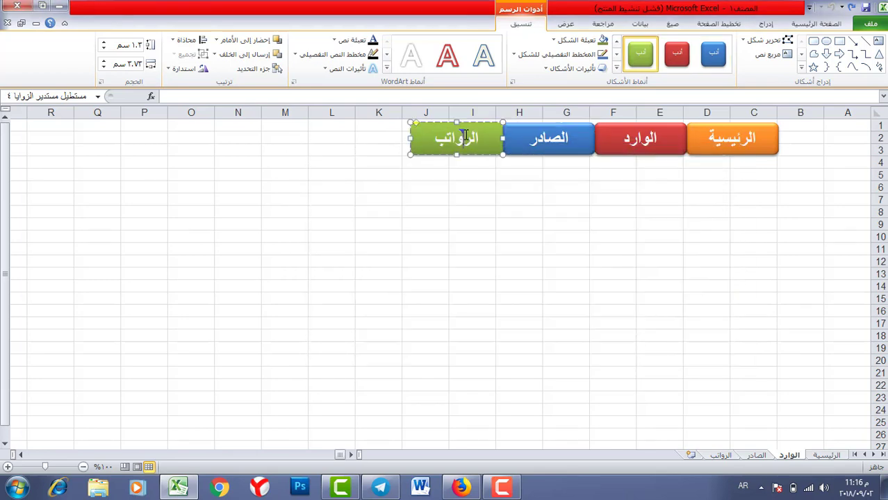
{"action": "right_click", "coordinate": [462, 136]}
{"action": "left_click", "coordinate": [430, 268]}
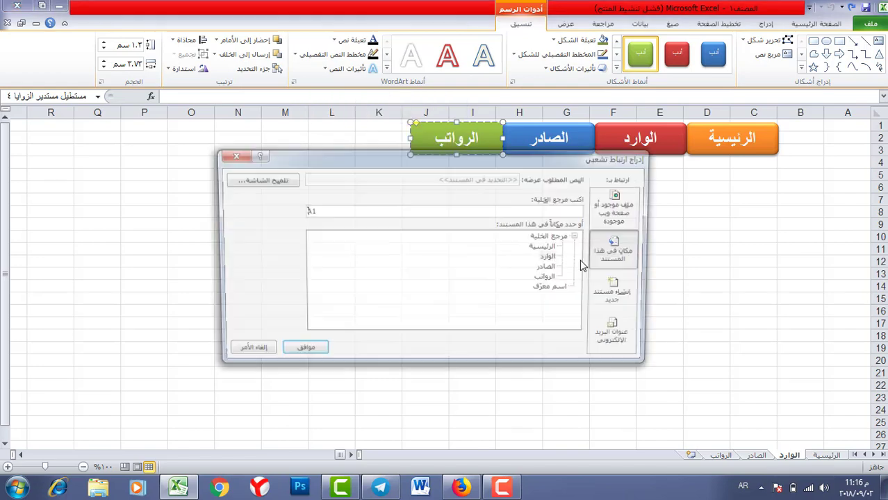
{"action": "left_click", "coordinate": [549, 278]}
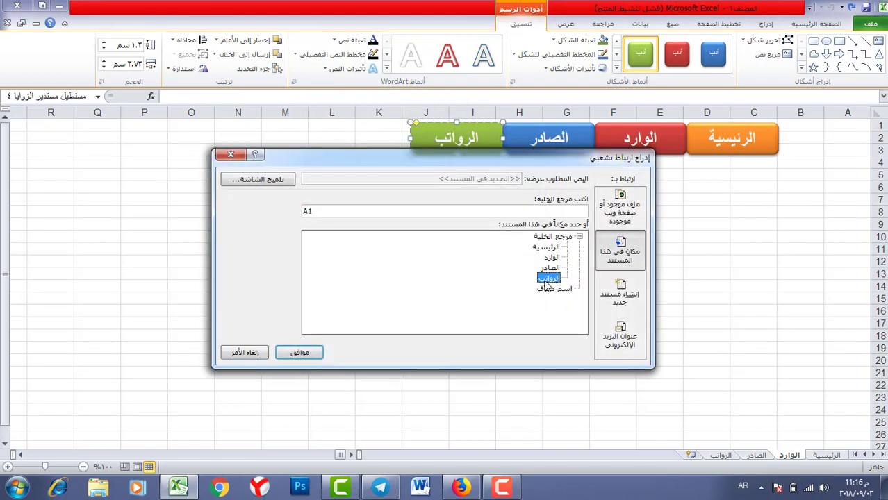
{"action": "left_click", "coordinate": [306, 352]}
{"action": "left_click", "coordinate": [519, 274]}
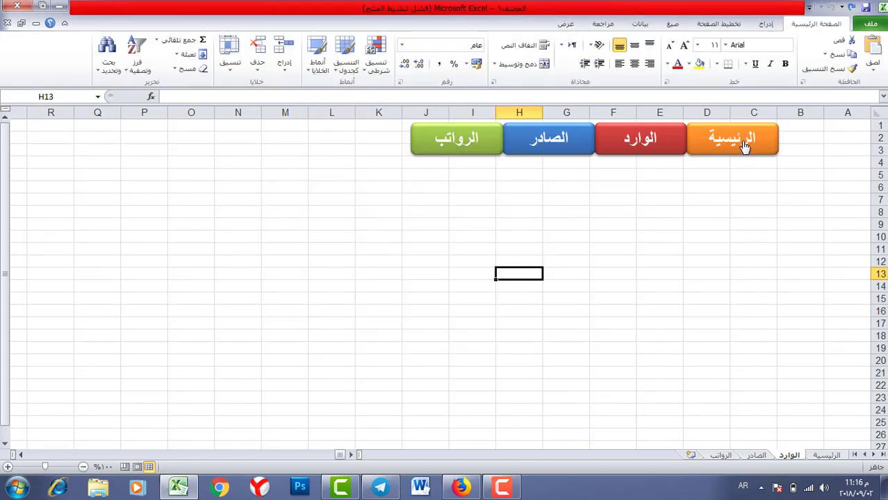
Test the links between the "الوارد" and "الرئيسية" sheets in both directions, ending on the "الوارد" sheet
{"action": "left_click", "coordinate": [744, 146]}
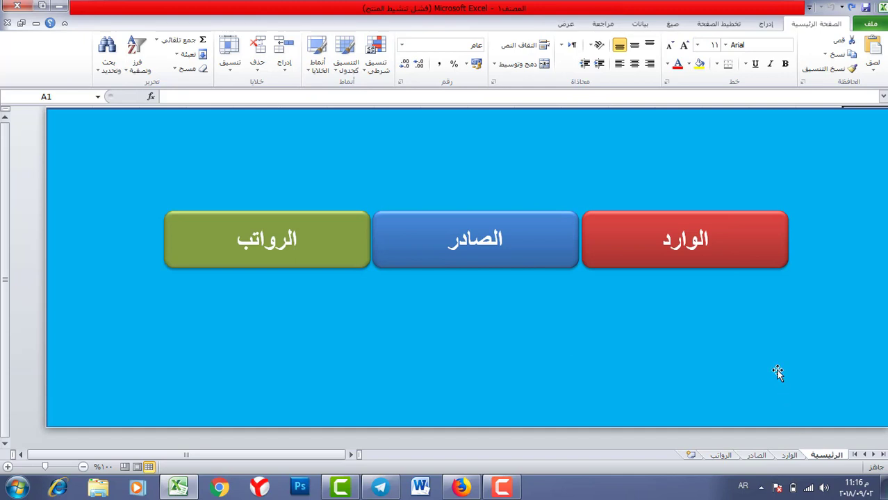
{"action": "left_click", "coordinate": [702, 238]}
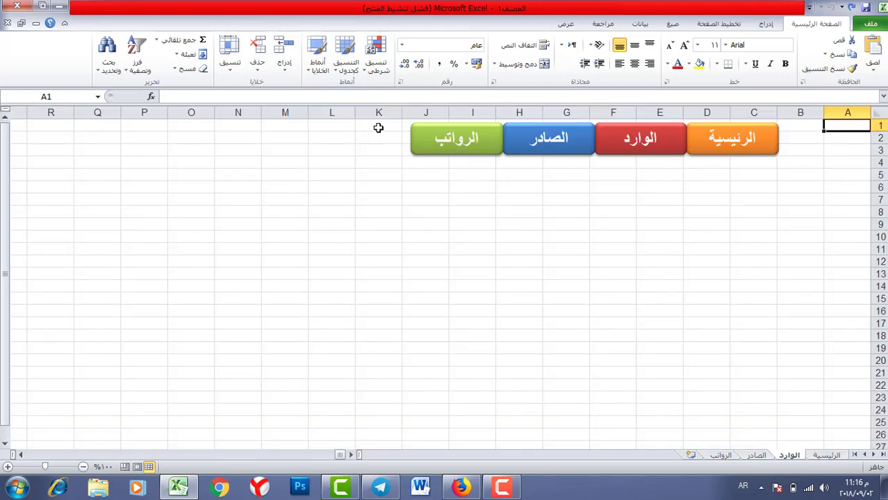
{"action": "left_click", "coordinate": [285, 162]}
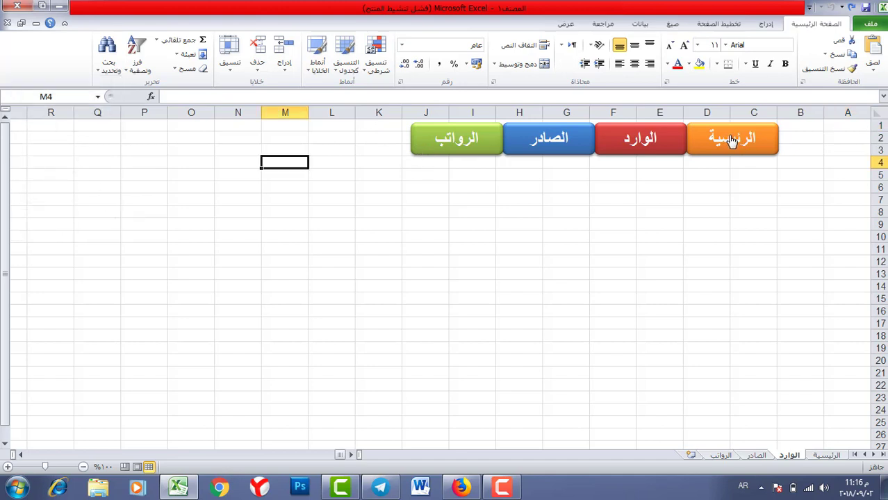
{"action": "left_click", "coordinate": [759, 154]}
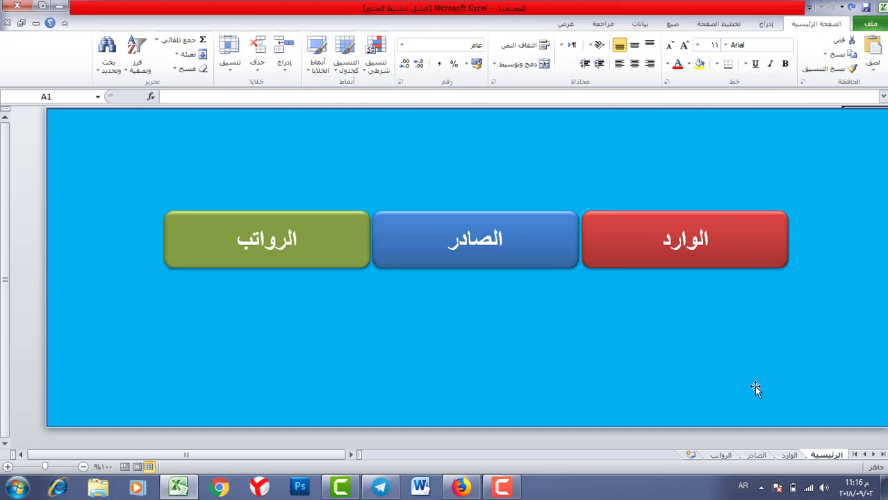
{"action": "left_click", "coordinate": [792, 455]}
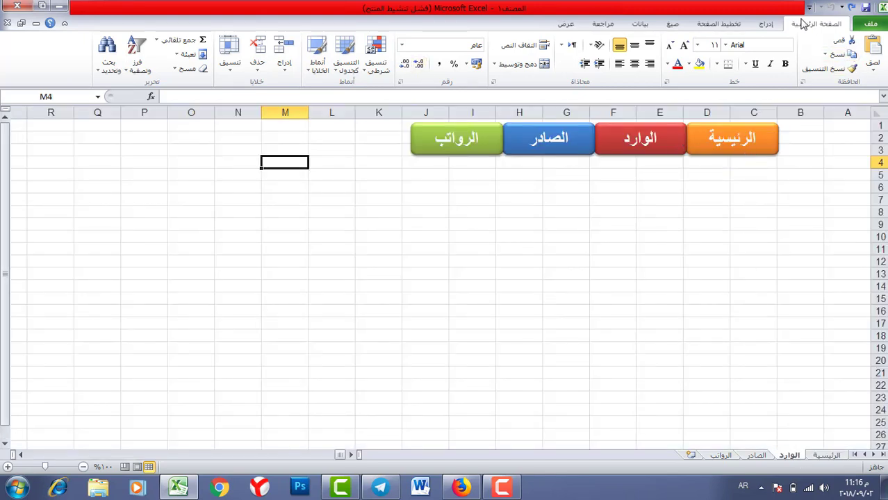
Copy the four navigation buttons from the "الوارد" sheet onto the "الصادر" sheet, using object selection to pick them
{"action": "left_click", "coordinate": [108, 70]}
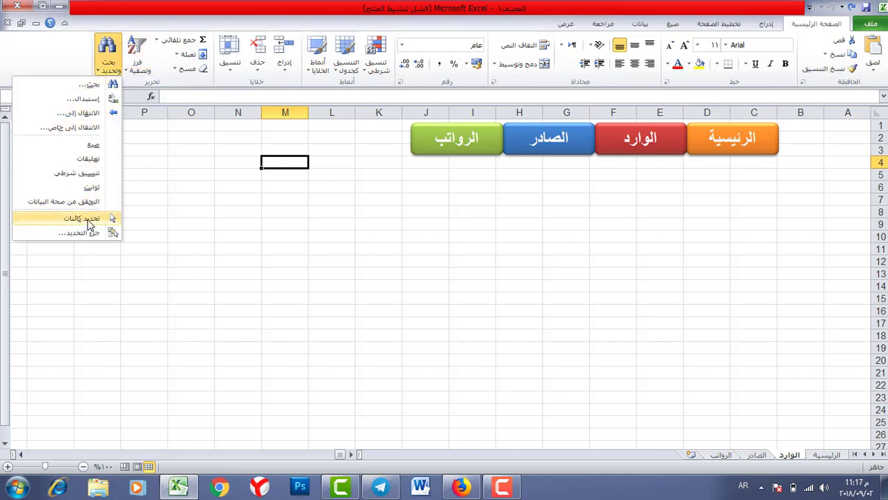
{"action": "left_click", "coordinate": [87, 220]}
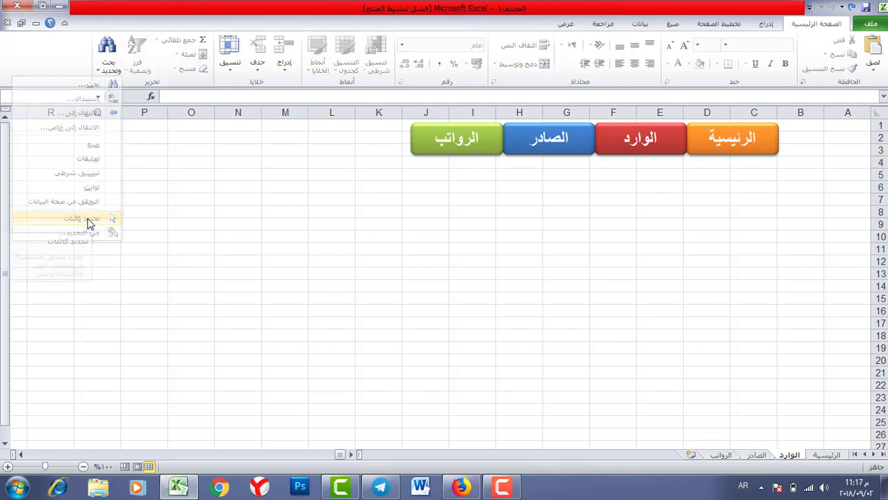
{"action": "left_click", "coordinate": [741, 140]}
{"action": "left_click", "coordinate": [743, 124]}
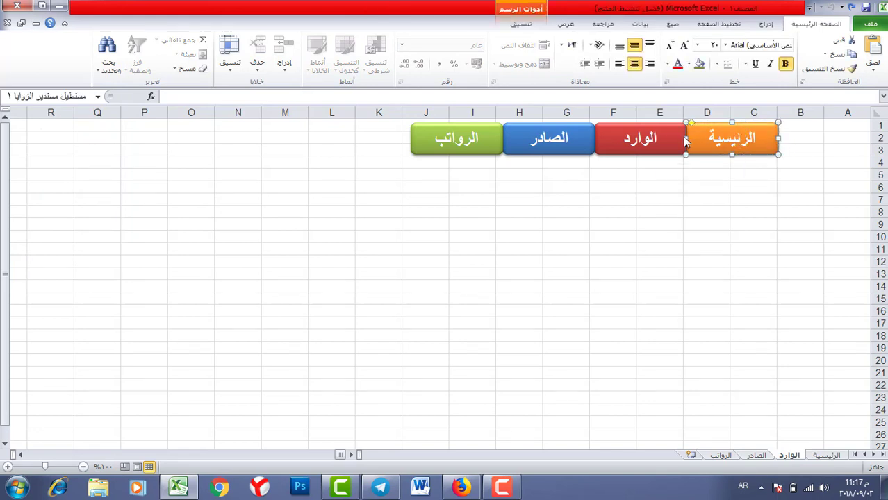
{"action": "left_click", "coordinate": [109, 69]}
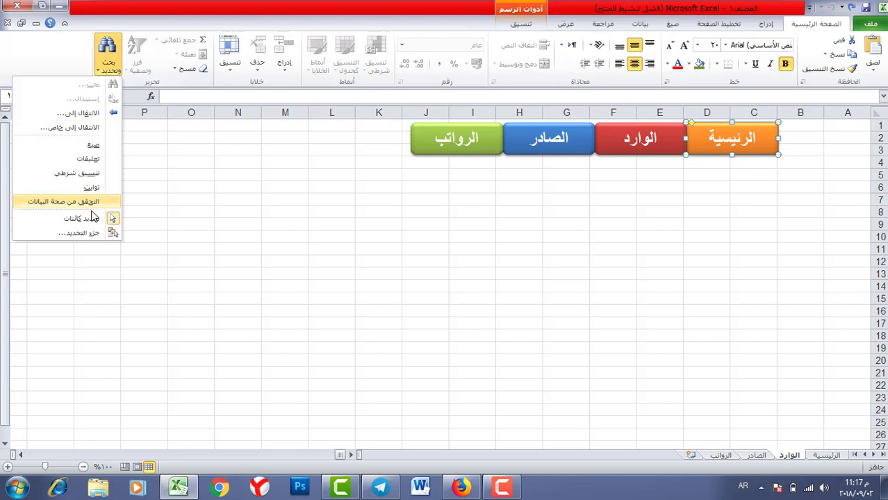
{"action": "left_click", "coordinate": [658, 142], "text": "shift"}
{"action": "left_click", "coordinate": [579, 142], "text": "shift"}
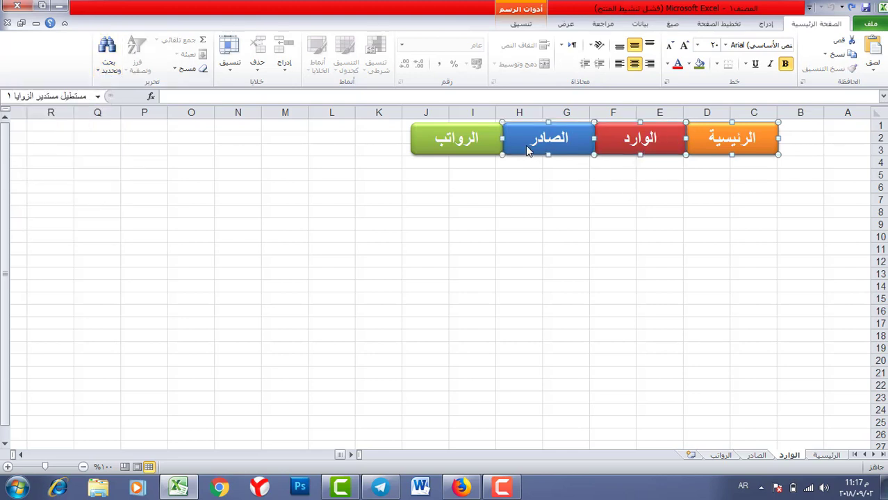
{"action": "left_click", "coordinate": [472, 140], "text": "shift"}
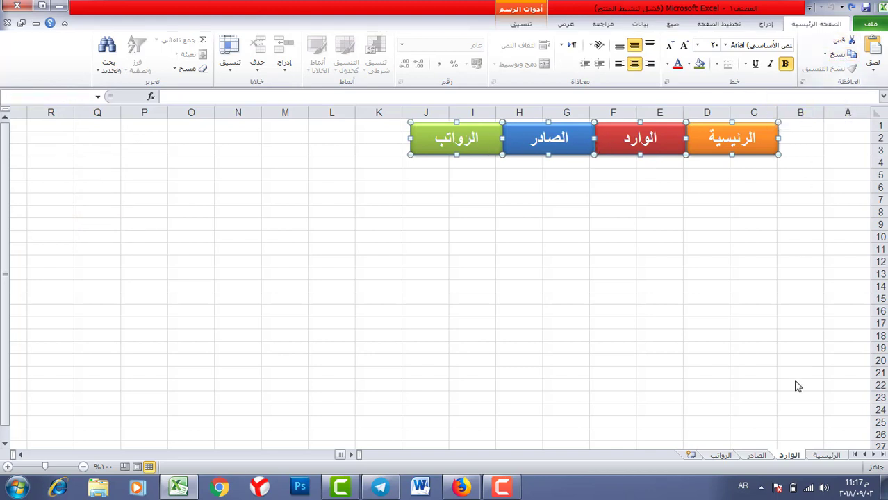
{"action": "left_click", "coordinate": [758, 454]}
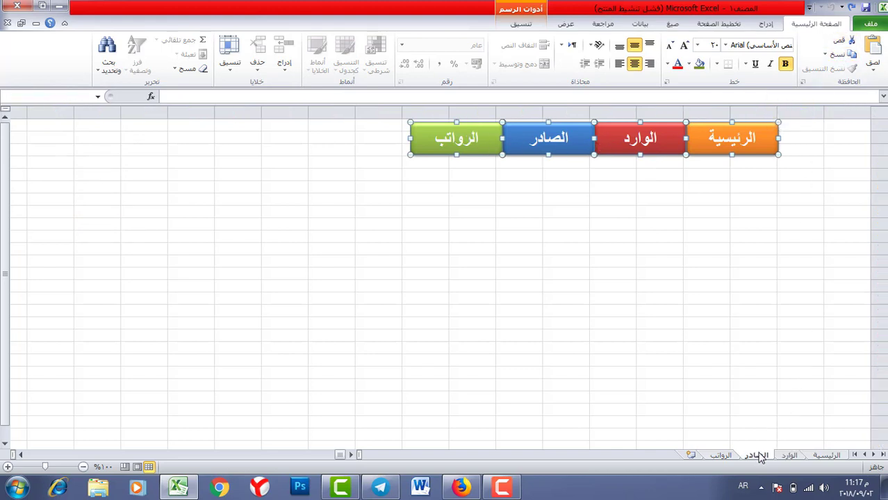
{"action": "left_click", "coordinate": [873, 48]}
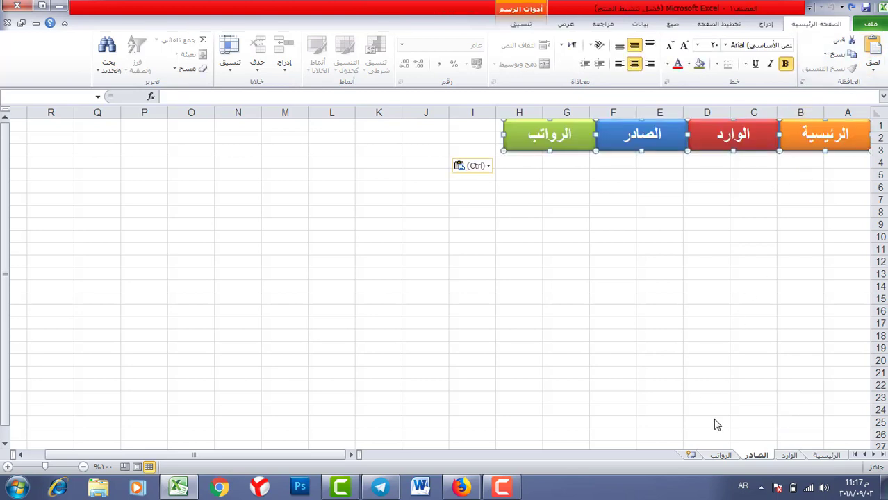
Paste the four copied navigation buttons onto the "الرواتب" sheet and deselect them
{"action": "left_click", "coordinate": [722, 456]}
{"action": "left_click", "coordinate": [873, 47]}
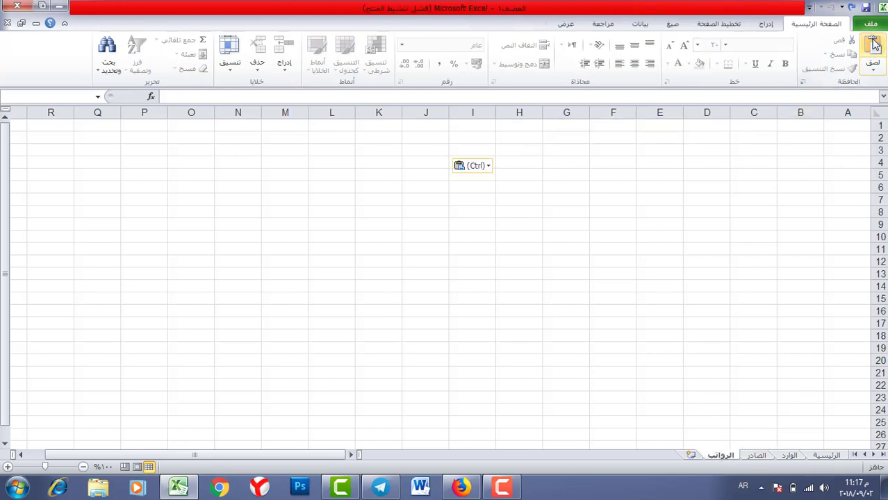
{"action": "left_click", "coordinate": [633, 326]}
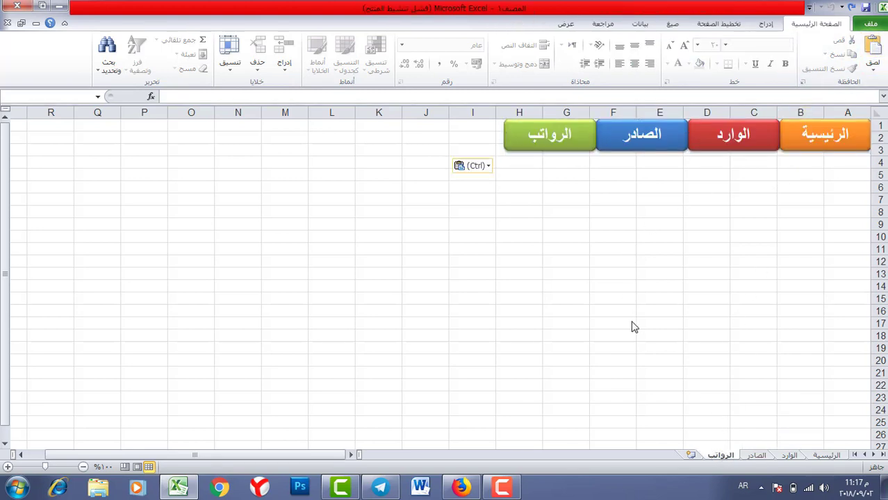
Return to the "الرئيسية" sheet and turn off object selection so the buttons work as links
{"action": "left_click", "coordinate": [836, 455]}
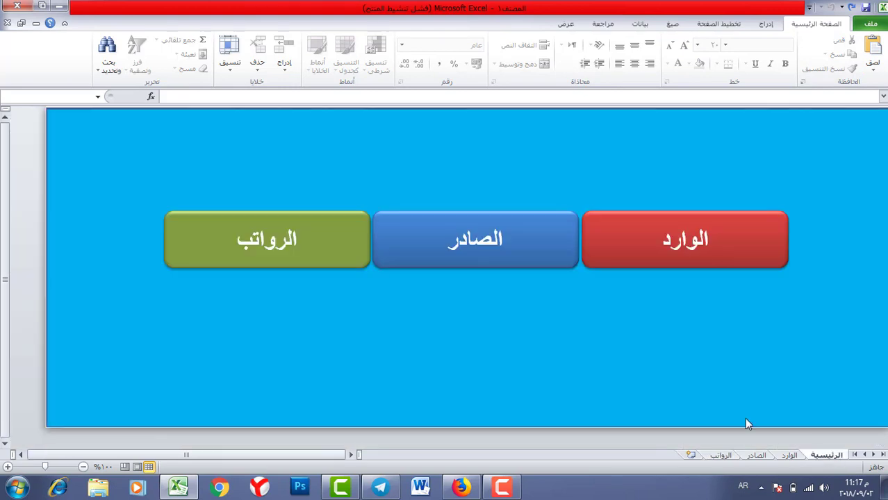
{"action": "left_click", "coordinate": [695, 243], "text": "ctrl"}
{"action": "left_click", "coordinate": [658, 317]}
{"action": "left_click", "coordinate": [104, 69]}
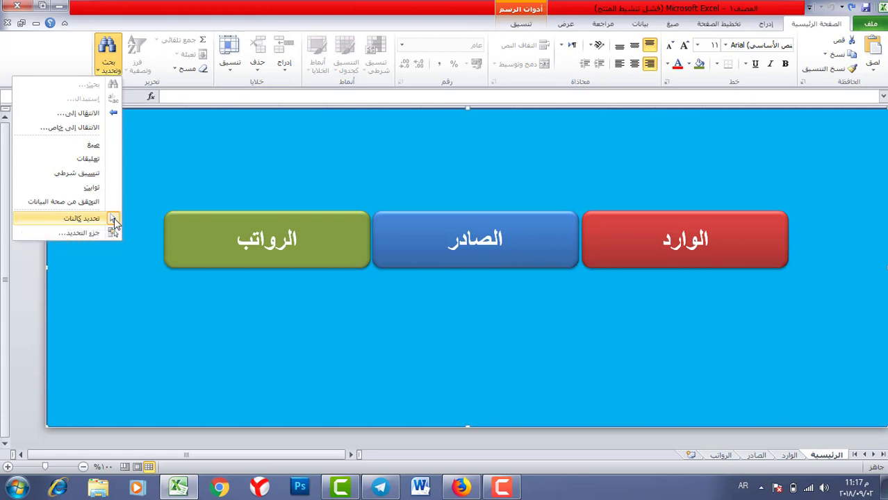
{"action": "left_click", "coordinate": [113, 220]}
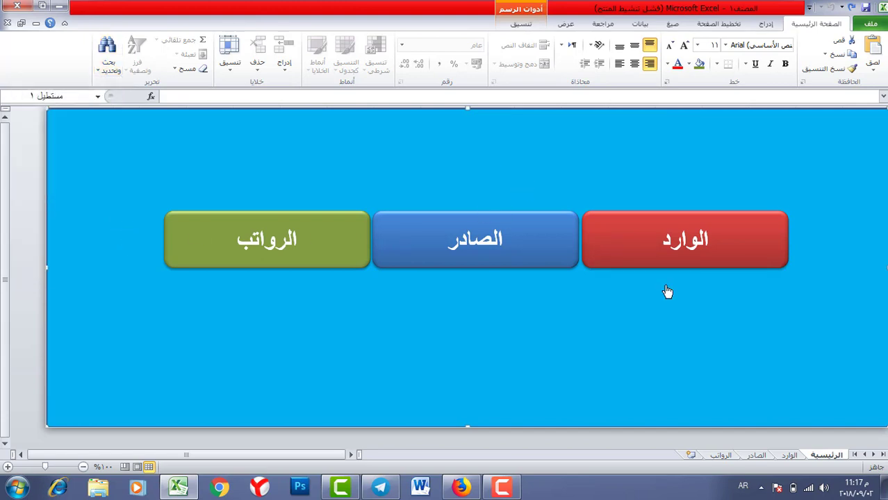
{"action": "left_click", "coordinate": [101, 67]}
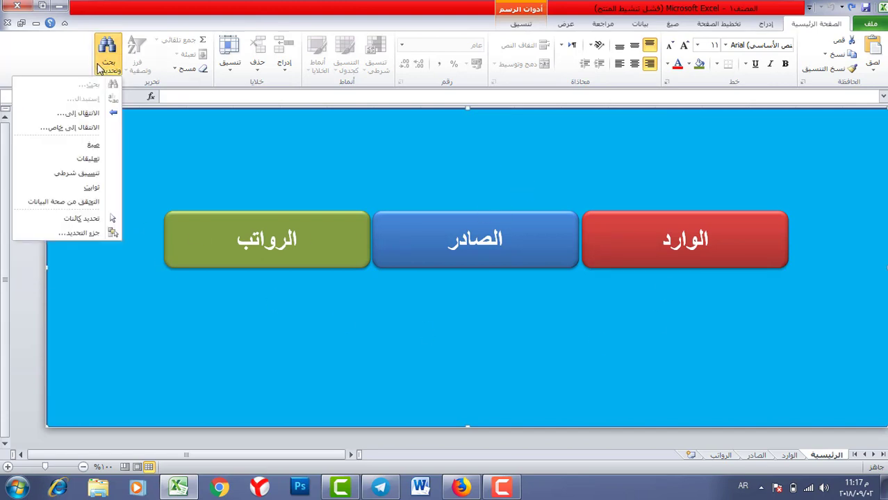
Test the main sheet's links to the "الوارد" and "الصادر" sheets and the "الرئيسية" button's link back
{"action": "left_click", "coordinate": [716, 247]}
{"action": "left_click", "coordinate": [757, 240]}
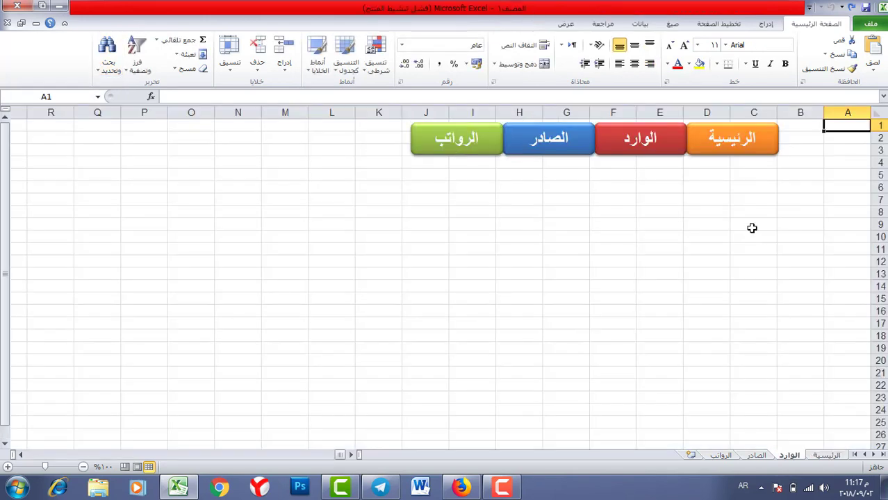
{"action": "left_click", "coordinate": [741, 147]}
{"action": "left_click", "coordinate": [541, 244]}
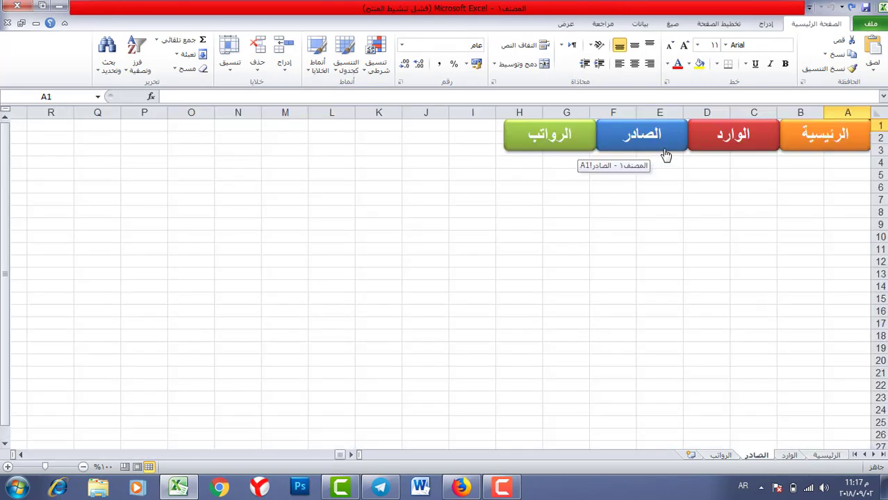
{"action": "left_click", "coordinate": [566, 224]}
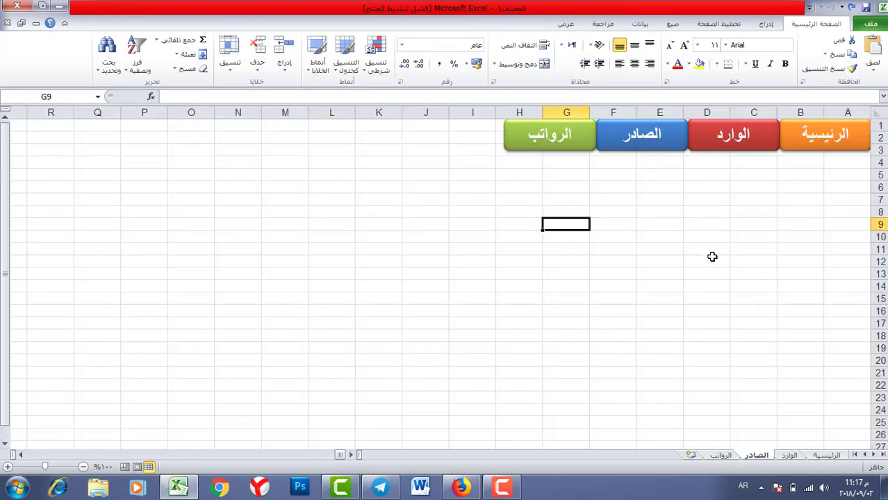
Turn object selection back on in the "الوارد" sheet and delete its red "الوارد" button
{"action": "left_click", "coordinate": [790, 456]}
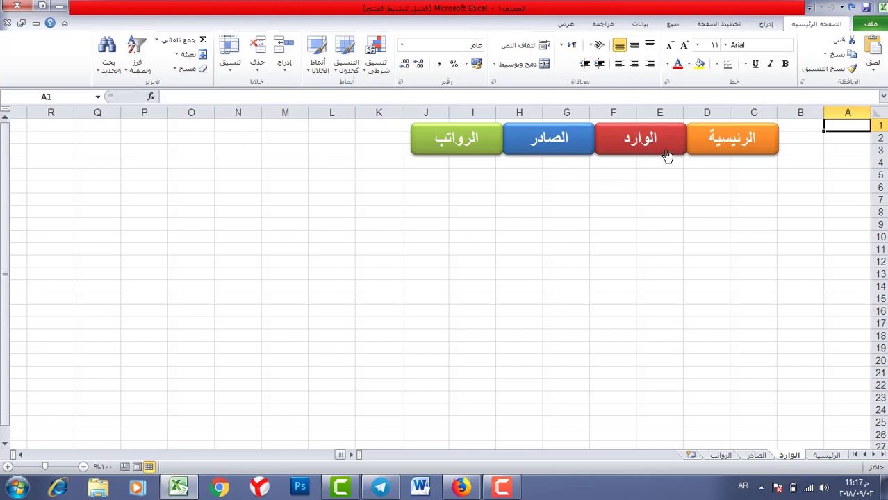
{"action": "left_click", "coordinate": [106, 68]}
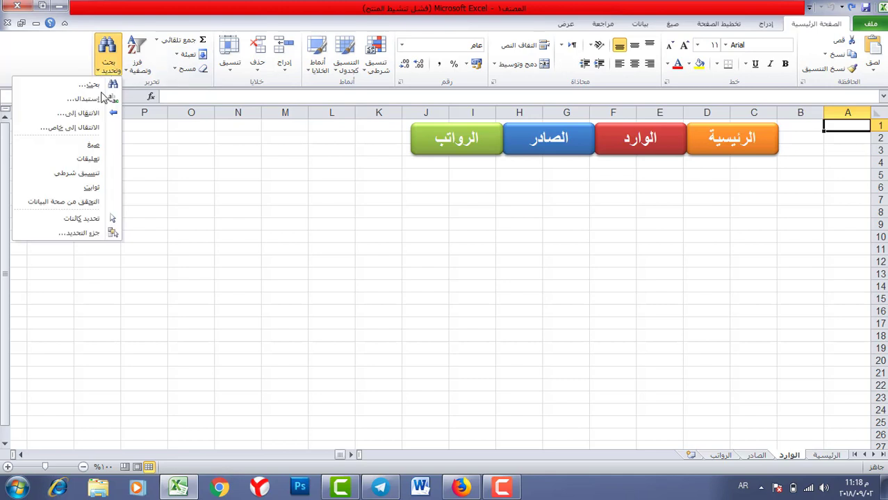
{"action": "left_click", "coordinate": [92, 218]}
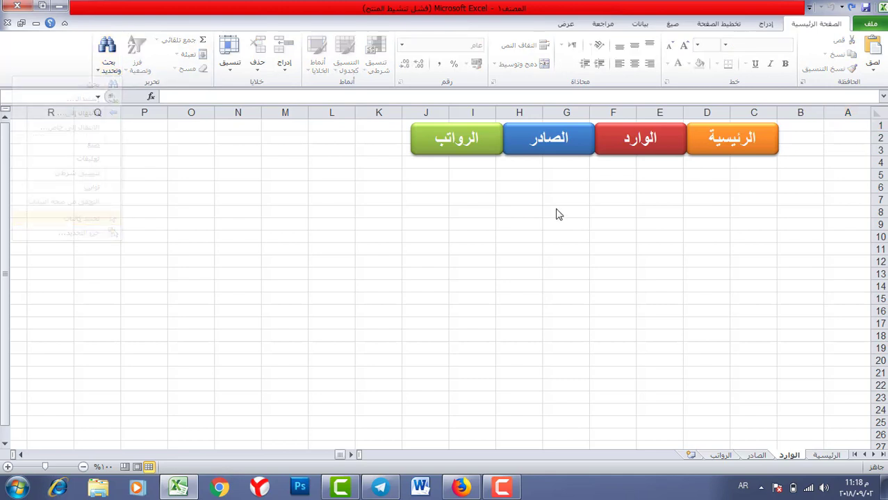
{"action": "left_click", "coordinate": [674, 138]}
{"action": "key", "text": "Delete"}
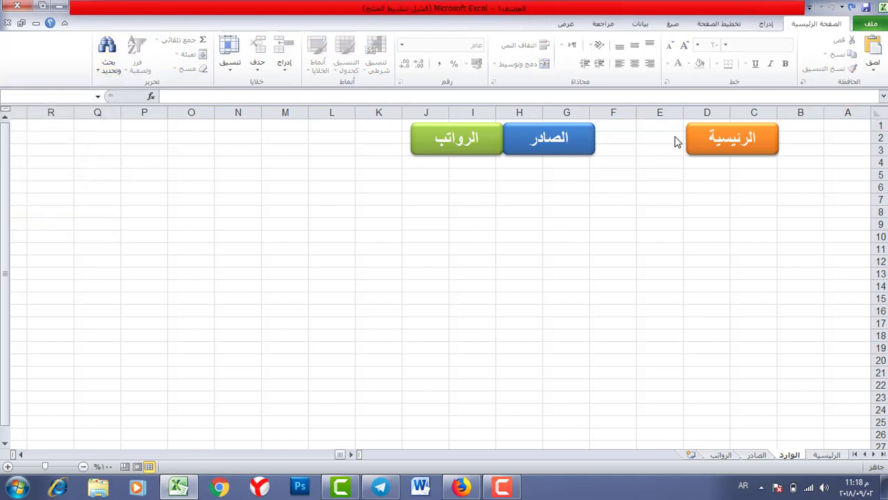
Move the "الصادر" and "الرواتب" buttons together on the "الوارد" sheet to close the gap beside the "الرئيسية" button
{"action": "left_click", "coordinate": [566, 140]}
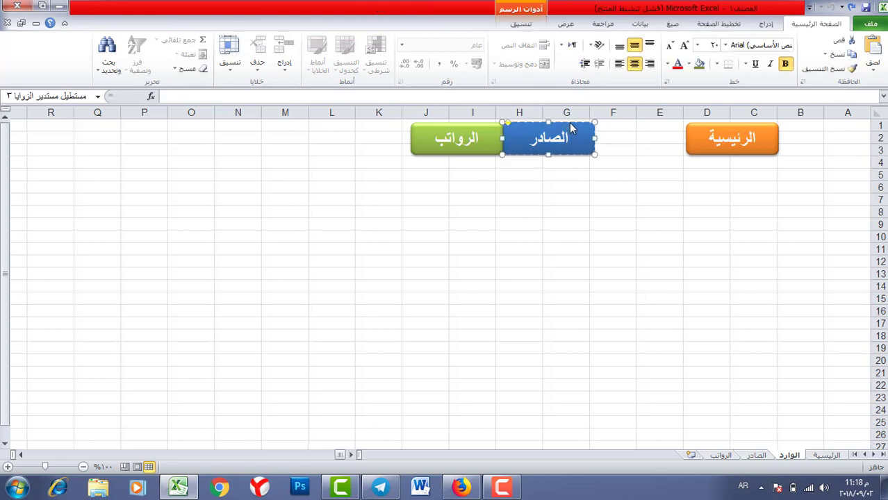
{"action": "left_click", "coordinate": [573, 127]}
{"action": "left_click", "coordinate": [469, 138], "text": "ctrl"}
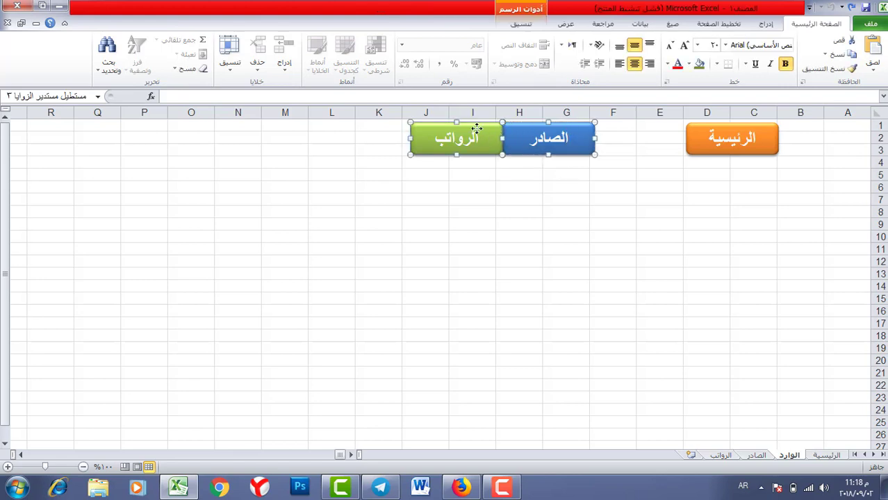
{"action": "left_click_drag", "start_coordinate": [485, 127], "coordinate": [572, 123]}
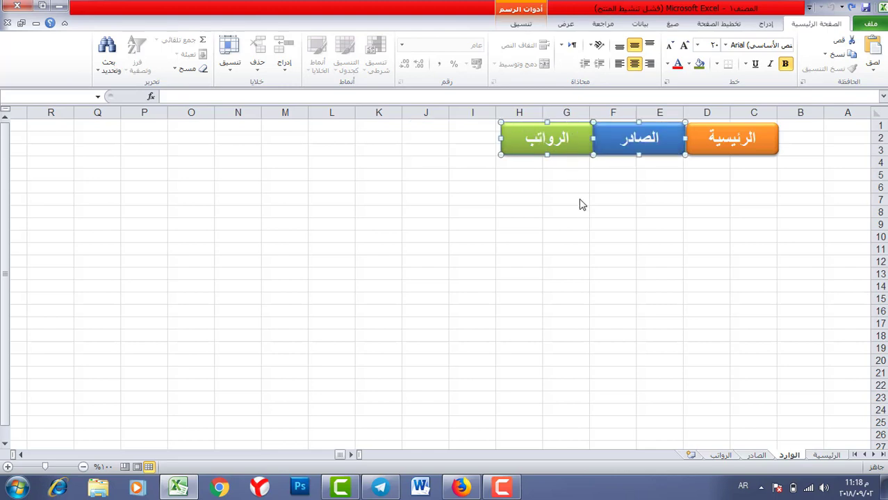
{"action": "left_click", "coordinate": [824, 297]}
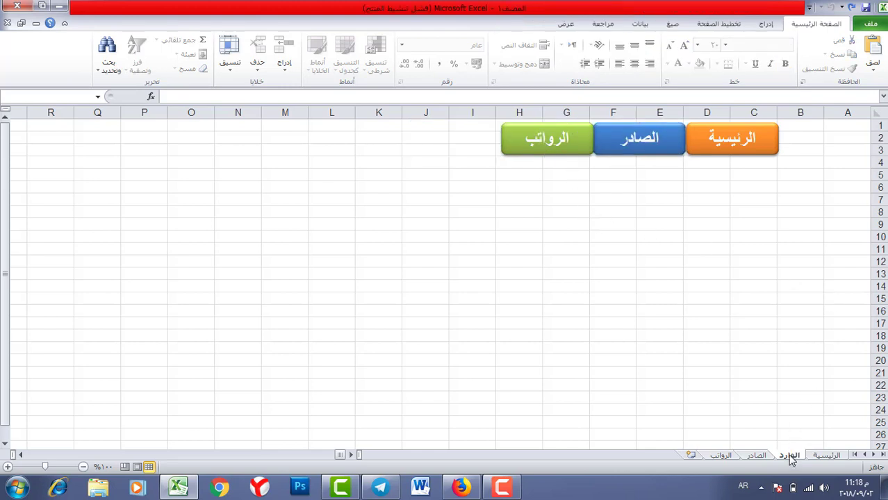
On the "الصادر" sheet, delete the blue "الصادر" button and move the "الرواتب" button up against the "الوارد" button
{"action": "left_click", "coordinate": [762, 456]}
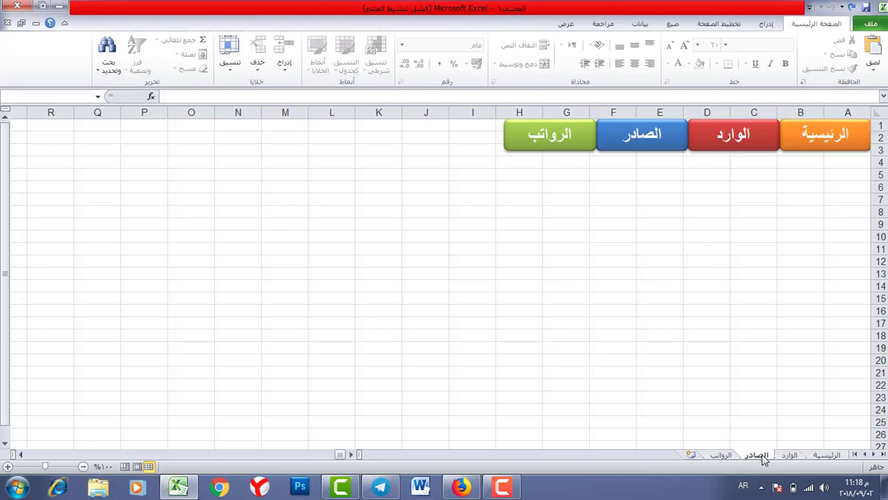
{"action": "left_click", "coordinate": [651, 138], "text": "ctrl"}
{"action": "key", "text": "Delete"}
{"action": "left_click", "coordinate": [571, 137], "text": "ctrl"}
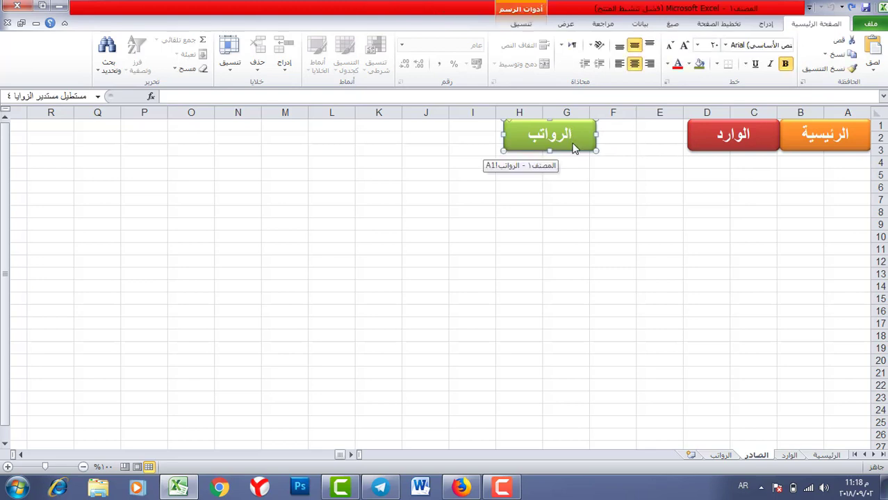
{"action": "left_click_drag", "start_coordinate": [569, 141], "coordinate": [657, 141]}
Delete the green "الرواتب" button from the navigation bar on the "الرواتب" sheet
{"action": "left_click", "coordinate": [722, 455]}
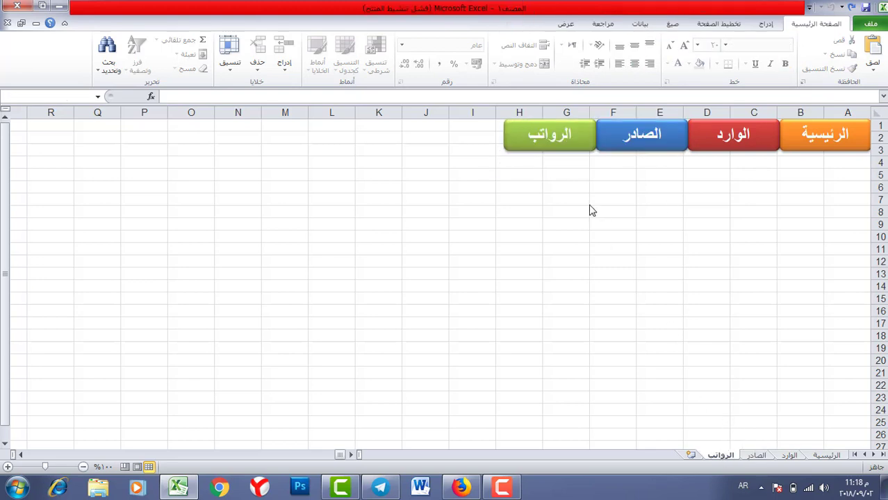
{"action": "left_click", "coordinate": [573, 135], "text": "ctrl"}
{"action": "key", "text": "Delete"}
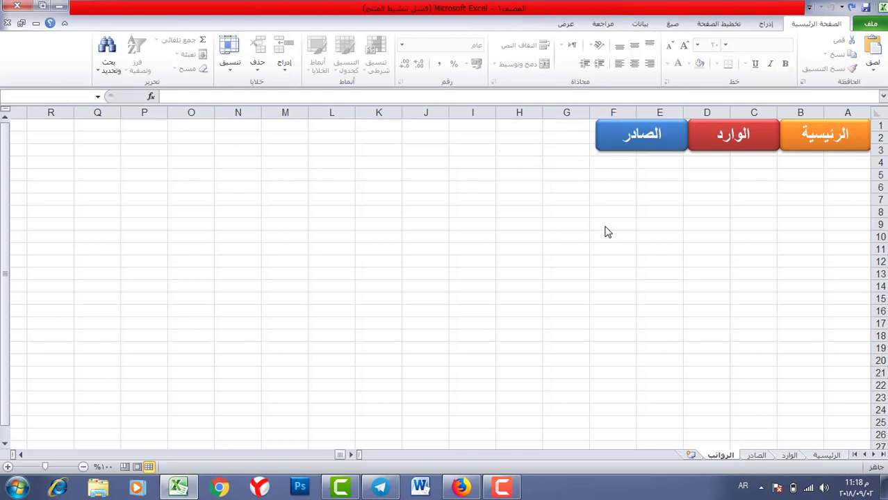
Draw a rounded rectangle about 18.8 cm wide and 1.2 cm high beside the "الوارد" sheet's buttons, spanning columns I to R
{"action": "left_click", "coordinate": [789, 455]}
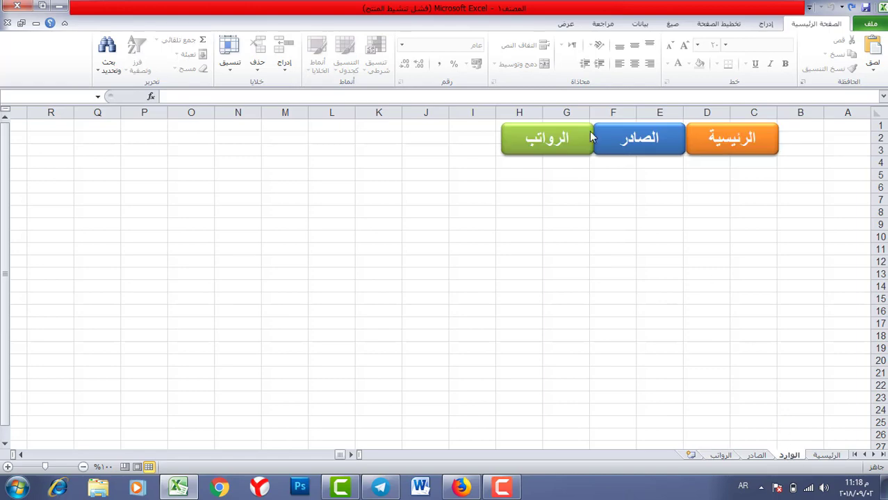
{"action": "left_click", "coordinate": [768, 24]}
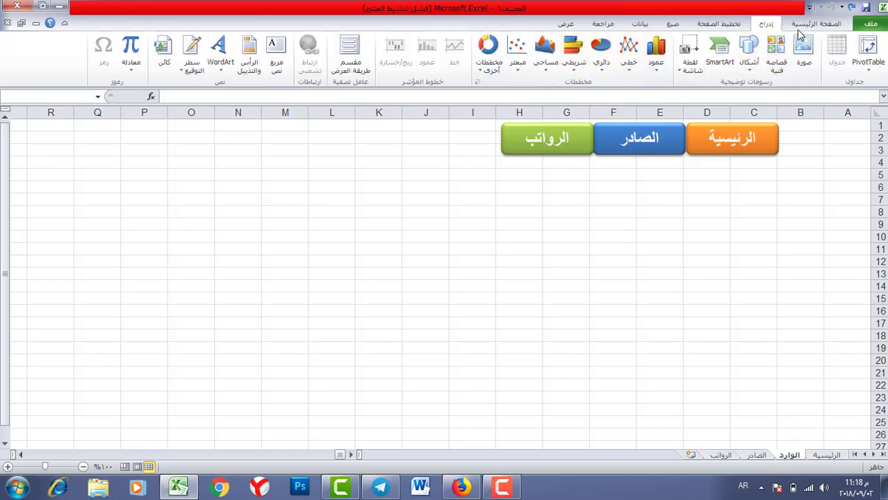
{"action": "left_click", "coordinate": [748, 50]}
{"action": "left_click", "coordinate": [707, 103]}
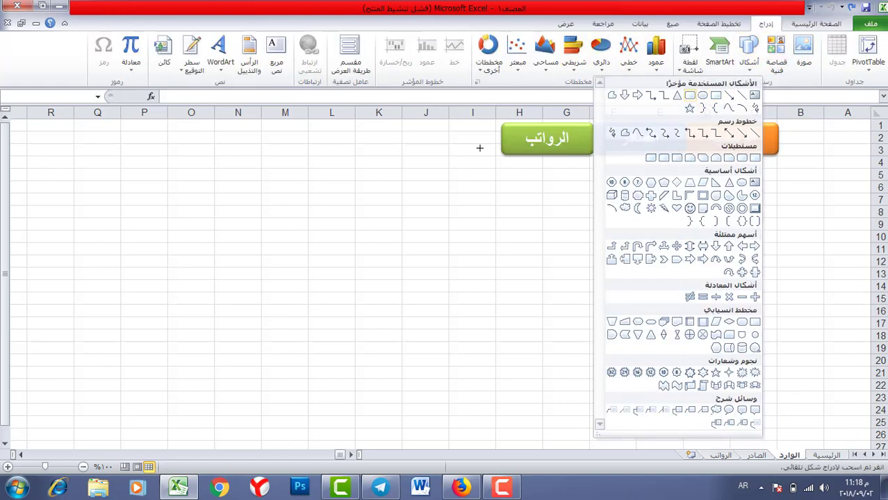
{"action": "mouse_move", "coordinate": [496, 125]}
{"action": "left_mouse_down"}
{"action": "mouse_move", "coordinate": [243, 125]}
{"action": "mouse_move", "coordinate": [32, 156]}
{"action": "left_mouse_up"}
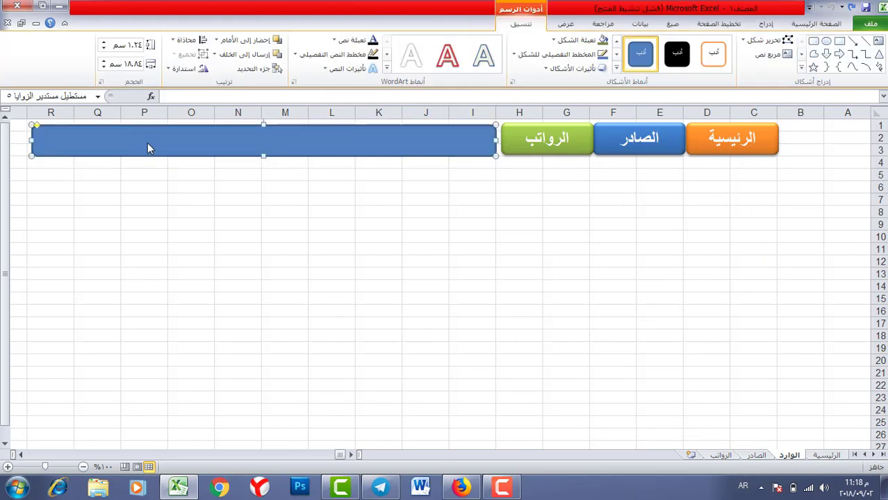
Enter the welcome text "اهلا وسهلا بكم في صفحة الوارد" in the rounded rectangle and select it
{"action": "type", "text": "اهلا وسهلا بكم في صفحة"}
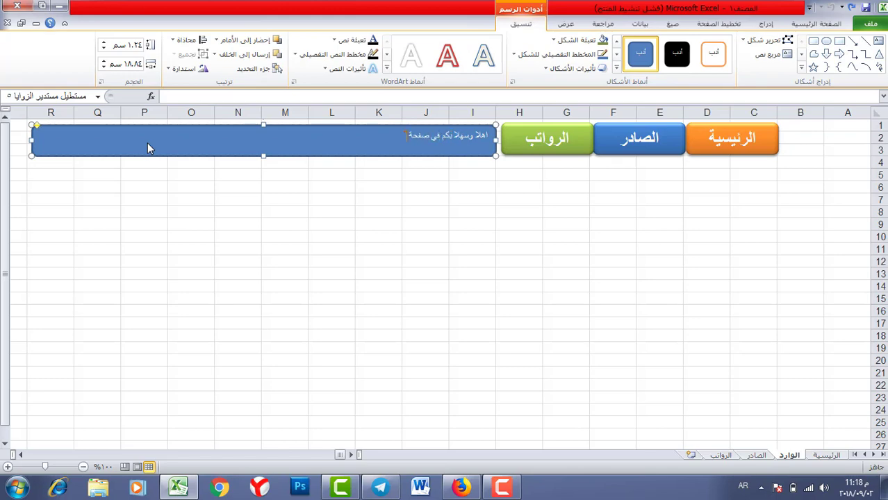
{"action": "type", "text": " الور"}
{"action": "key", "text": "BackSpace"}
{"action": "triple_click", "coordinate": [435, 134]}
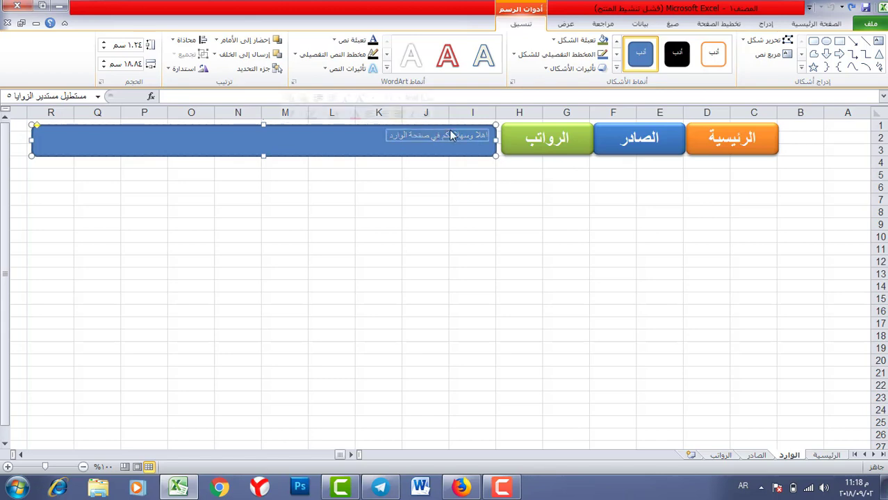
Centre the banner's welcome text vertically and horizontally and enlarge it to 18 points
{"action": "left_click", "coordinate": [816, 24]}
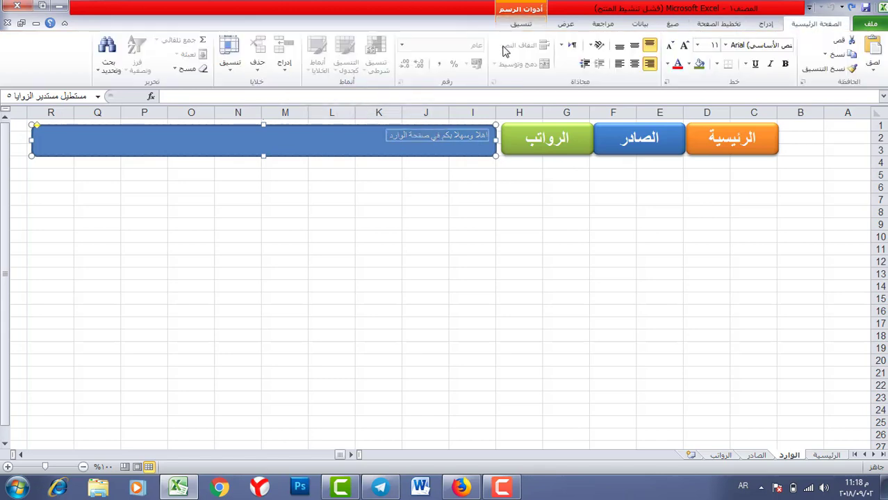
{"action": "left_click", "coordinate": [634, 44]}
{"action": "left_click", "coordinate": [634, 63]}
{"action": "left_click", "coordinate": [684, 46]}
{"action": "left_click", "coordinate": [684, 46]}
{"action": "left_click", "coordinate": [683, 46]}
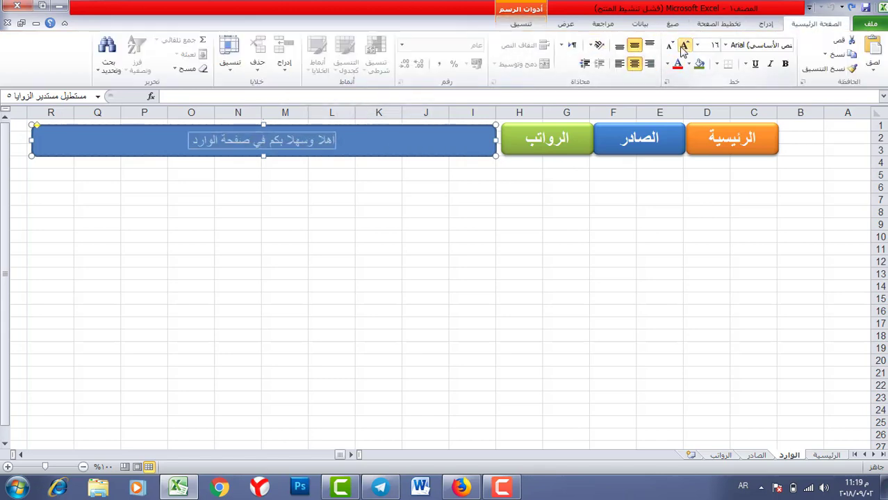
{"action": "left_click", "coordinate": [684, 46]}
Fill the "الوارد" sheet's welcome banner with red and make its text white and bold
{"action": "left_click", "coordinate": [687, 64]}
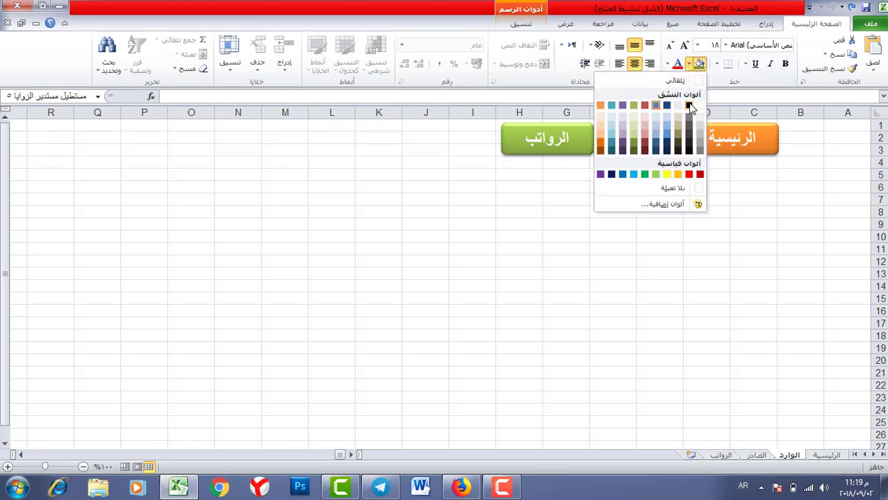
{"action": "key", "text": "Escape"}
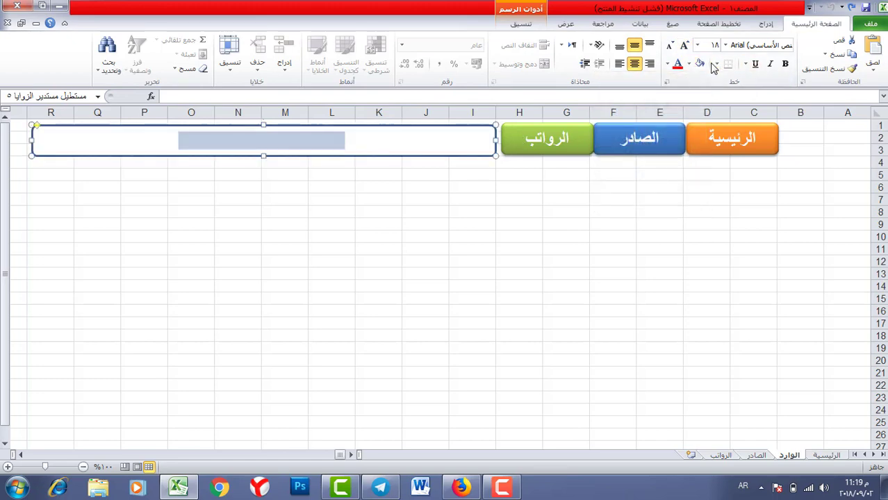
{"action": "left_click", "coordinate": [689, 63]}
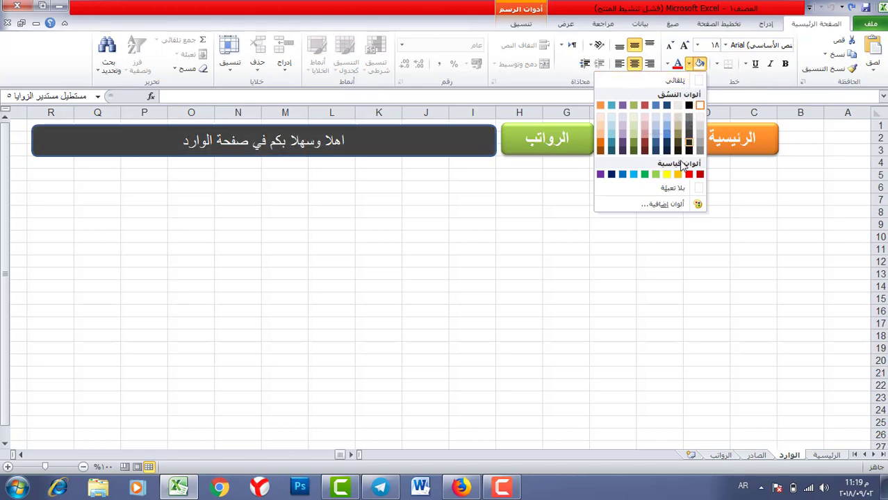
{"action": "left_click", "coordinate": [690, 174]}
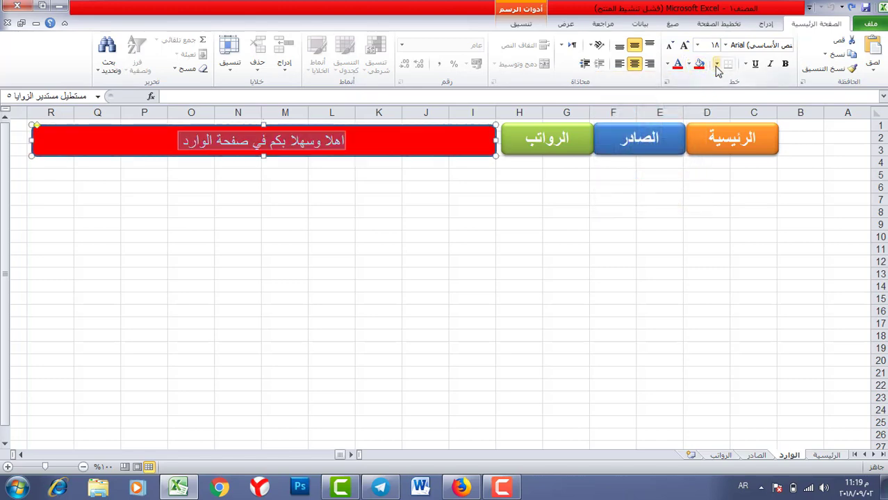
{"action": "left_click", "coordinate": [670, 65]}
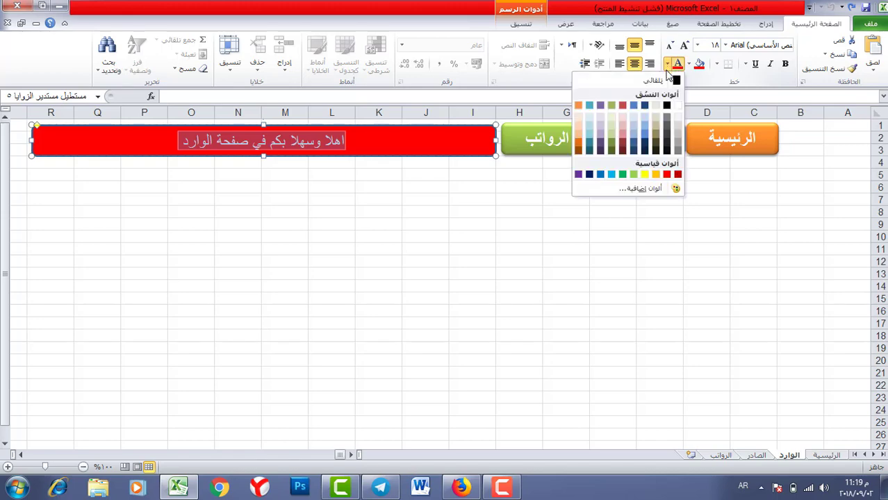
{"action": "left_click", "coordinate": [677, 106]}
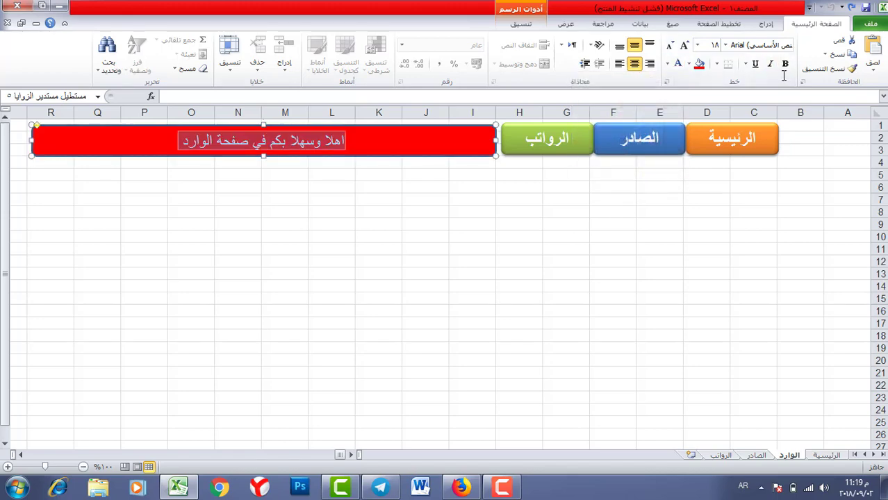
Copy the red banner to the "الصادر" sheet beside the green "الرواتب" button and change its last word to "الصادر"
{"action": "left_click", "coordinate": [407, 174]}
{"action": "left_click", "coordinate": [407, 145]}
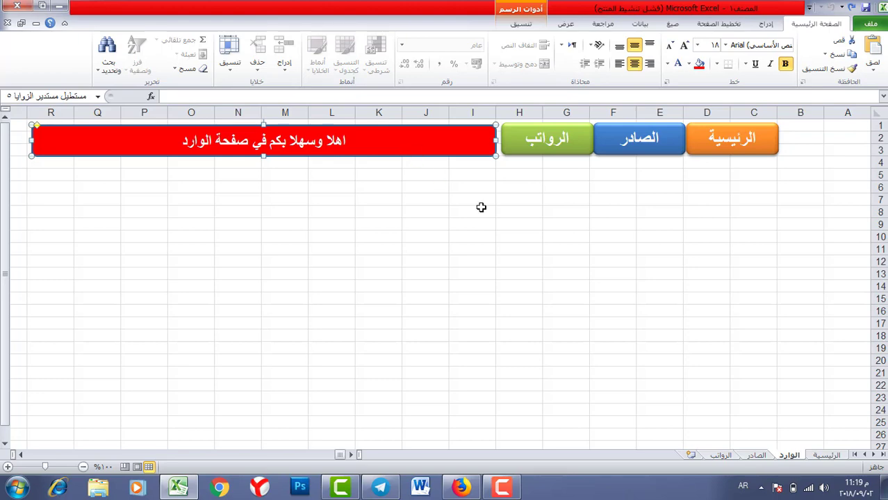
{"action": "left_click", "coordinate": [757, 456]}
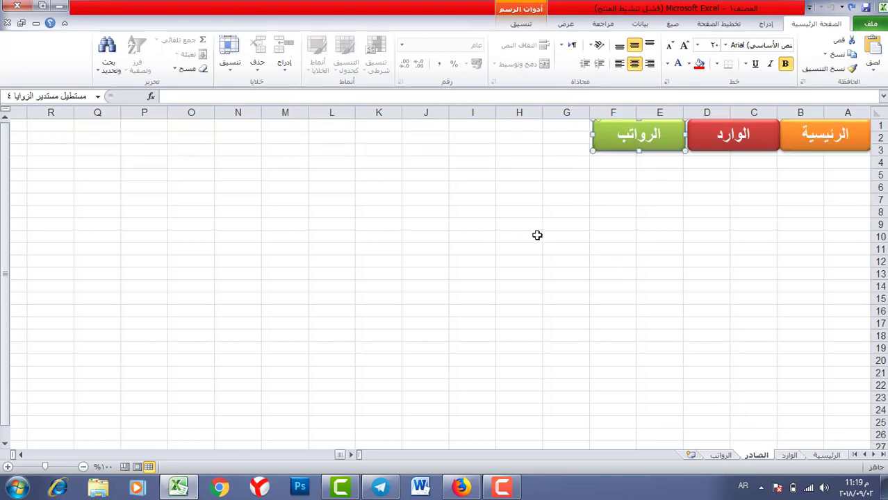
{"action": "key", "text": "ctrl+v"}
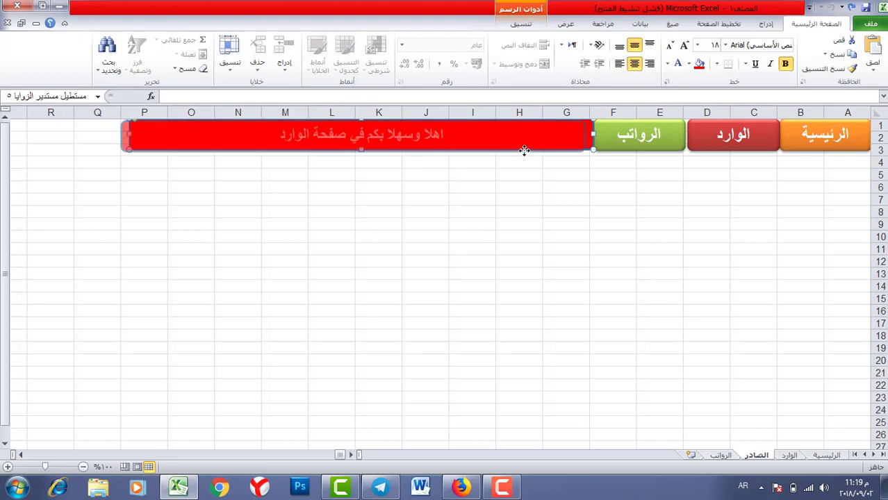
{"action": "left_click_drag", "start_coordinate": [525, 150], "coordinate": [530, 151]}
{"action": "double_click", "coordinate": [290, 135]}
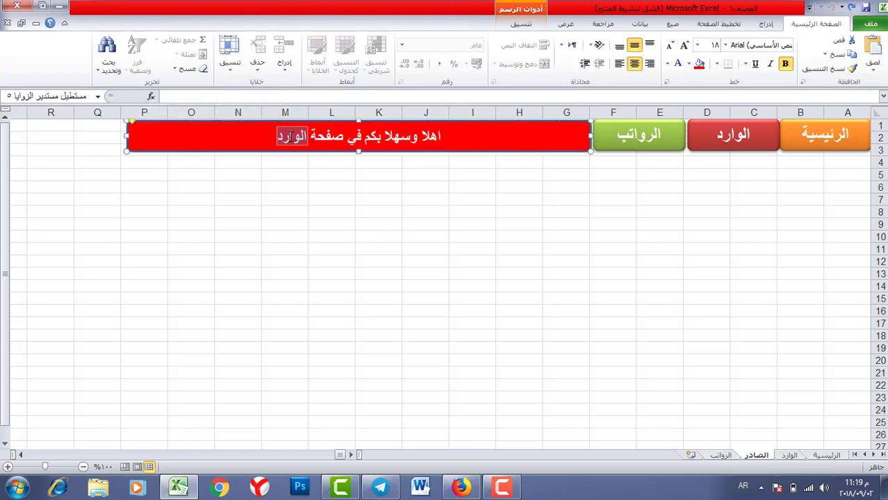
{"action": "type", "text": "الصادر"}
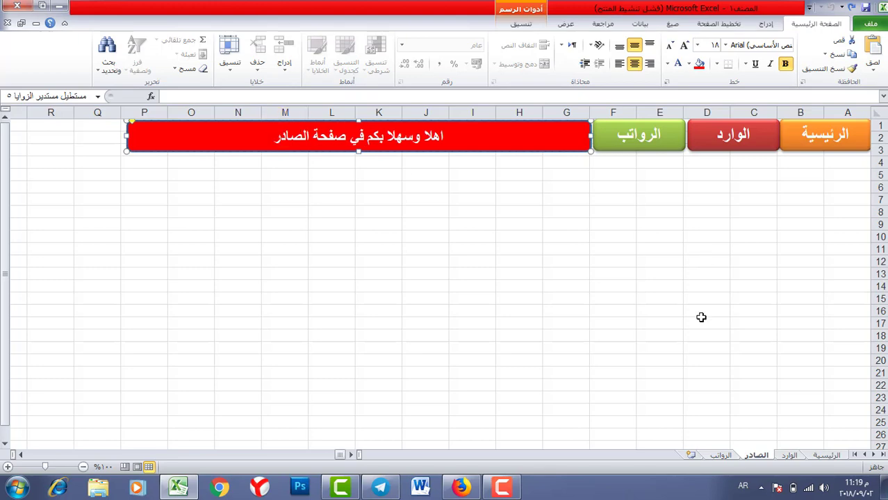
Paste the banner copy on the "الرواتب" sheet and place it beside the blue "الصادر" button, spanning columns G to P
{"action": "left_click", "coordinate": [719, 456]}
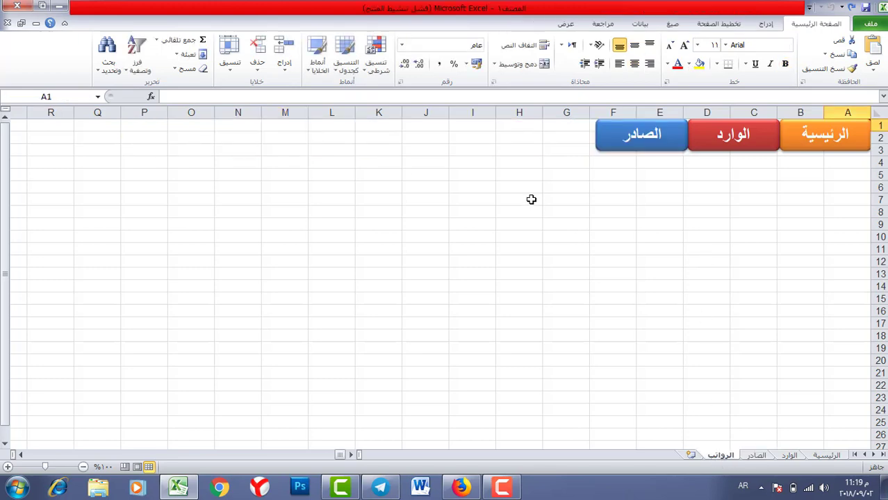
{"action": "key", "text": "ctrl+v"}
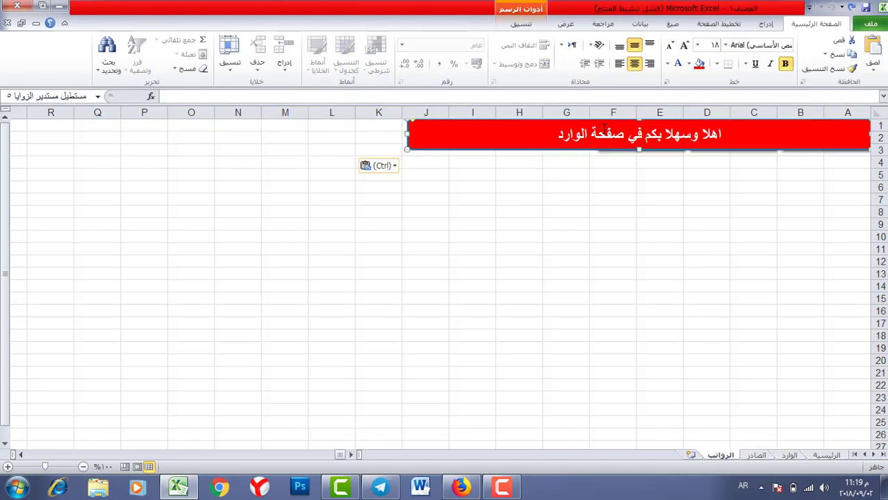
{"action": "left_click_drag", "start_coordinate": [596, 124], "coordinate": [343, 116]}
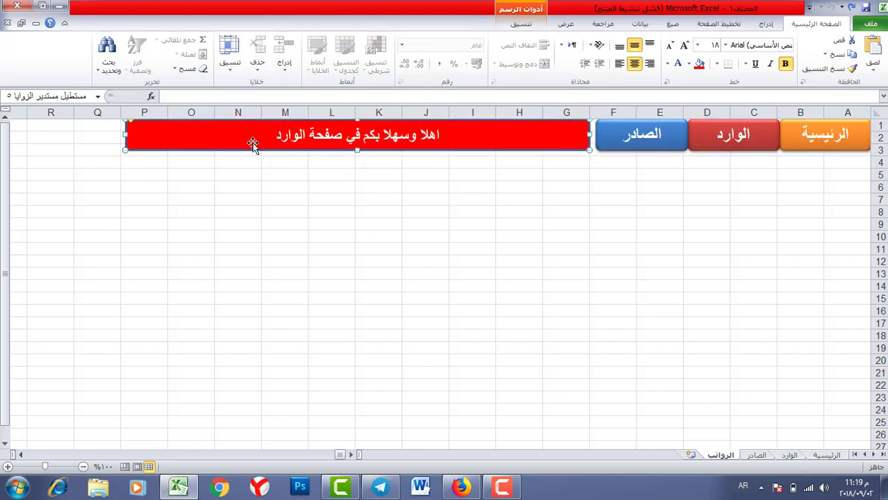
Change the last word of the "الرواتب" sheet's banner so it reads "اهلا وسهلا بكم في صفحة الرواتب"
{"action": "double_click", "coordinate": [285, 135]}
{"action": "type", "text": "الر"}
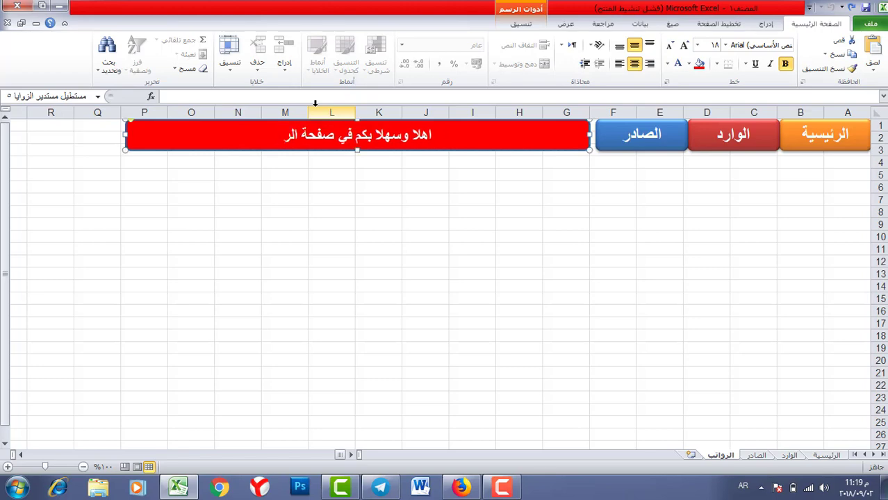
{"action": "type", "text": "واتب"}
{"action": "key", "text": "BackSpace"}
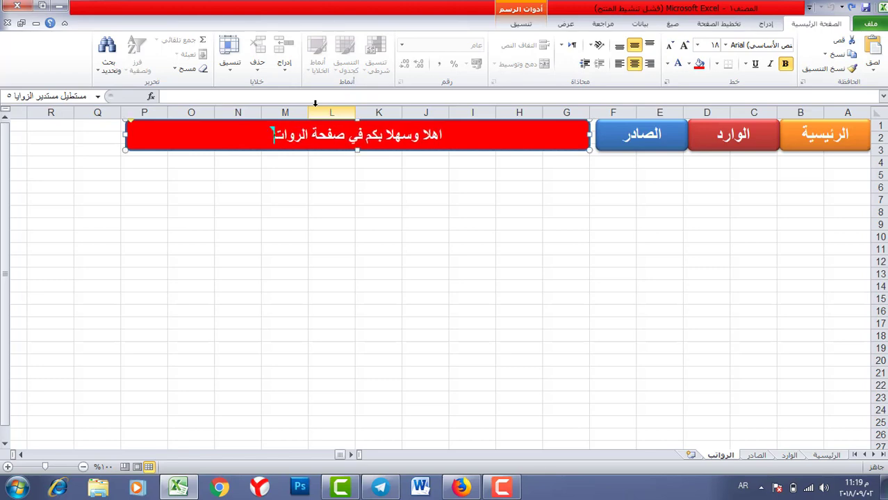
{"action": "type", "text": "ب"}
{"action": "left_click", "coordinate": [304, 209]}
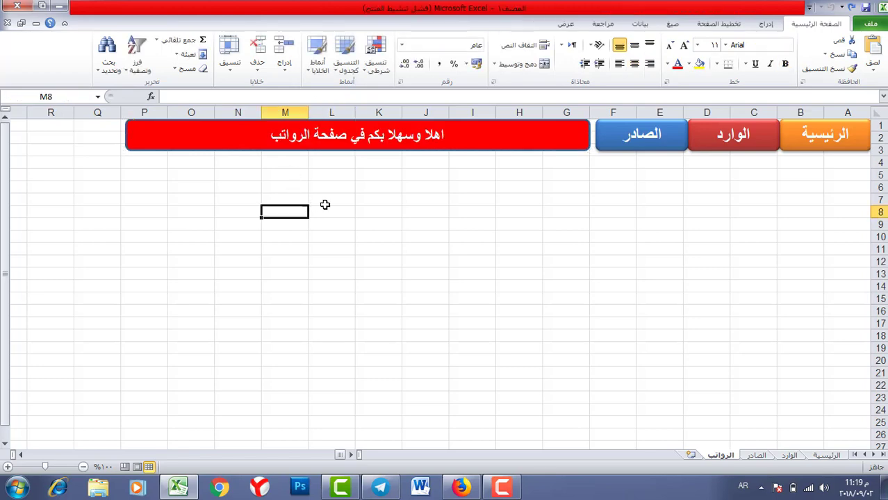
{"action": "left_click", "coordinate": [585, 221]}
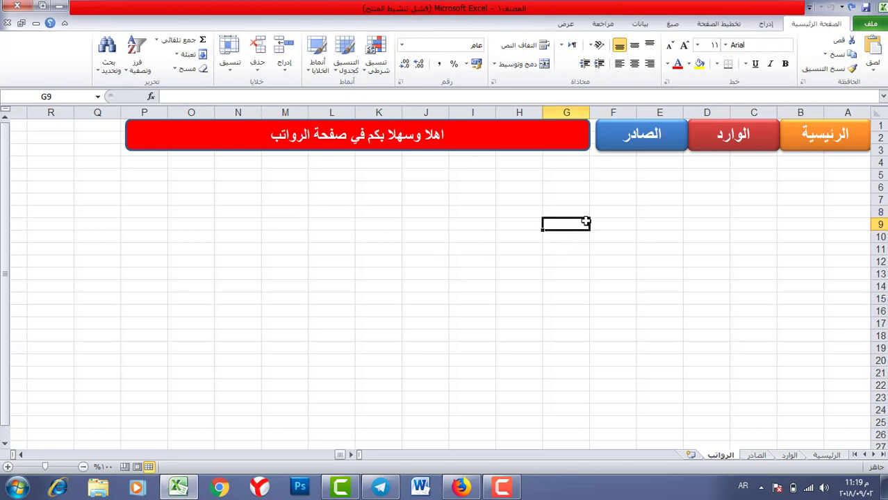
Set the tab colour of the "الوارد" sheet to red
{"action": "left_click", "coordinate": [790, 456]}
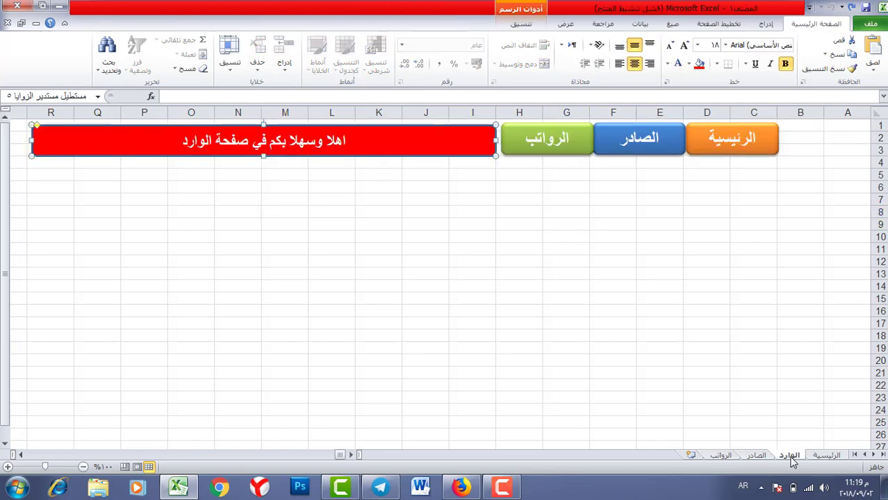
{"action": "right_click", "coordinate": [790, 457]}
{"action": "mouse_move", "coordinate": [757, 408]}
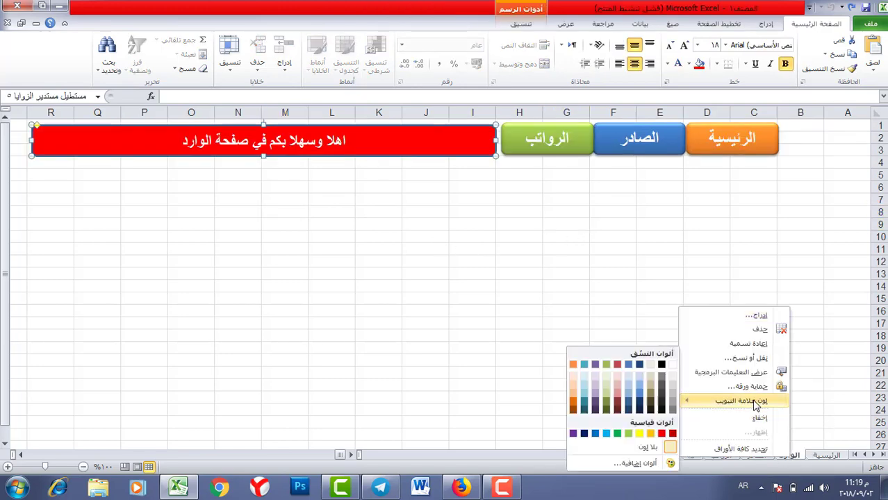
{"action": "left_click", "coordinate": [662, 434]}
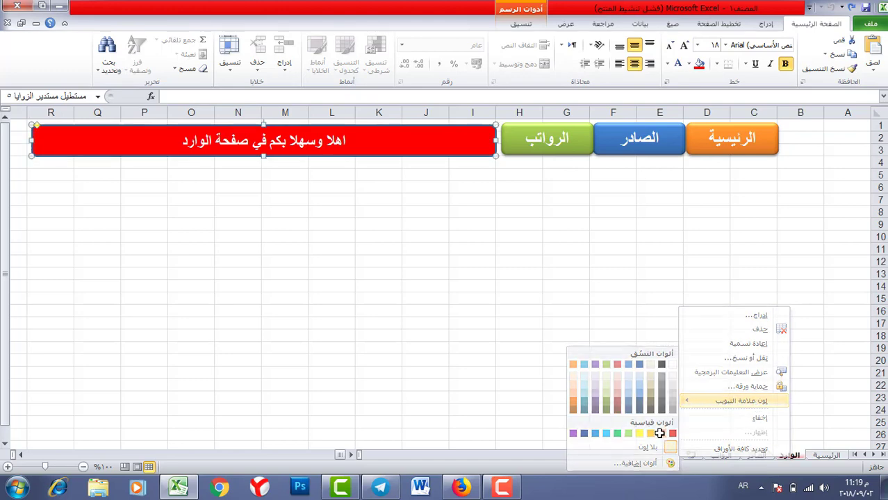
{"action": "left_click_drag", "start_coordinate": [445, 251], "coordinate": [383, 205]}
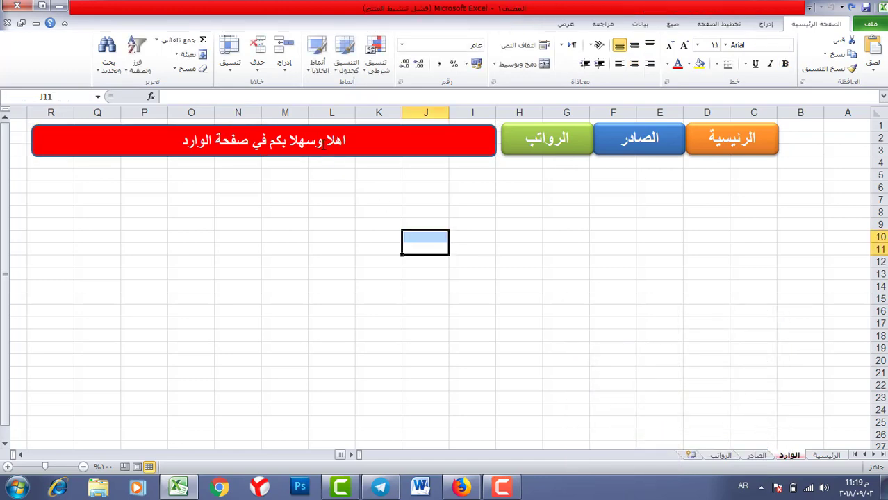
{"action": "left_click", "coordinate": [331, 135]}
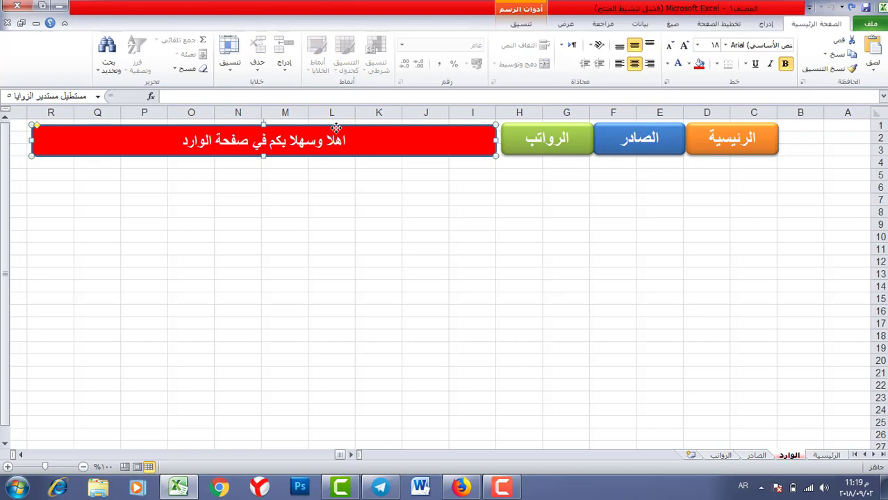
Set the tab colour of the "الصادر" sheet to blue
{"action": "right_click", "coordinate": [757, 455]}
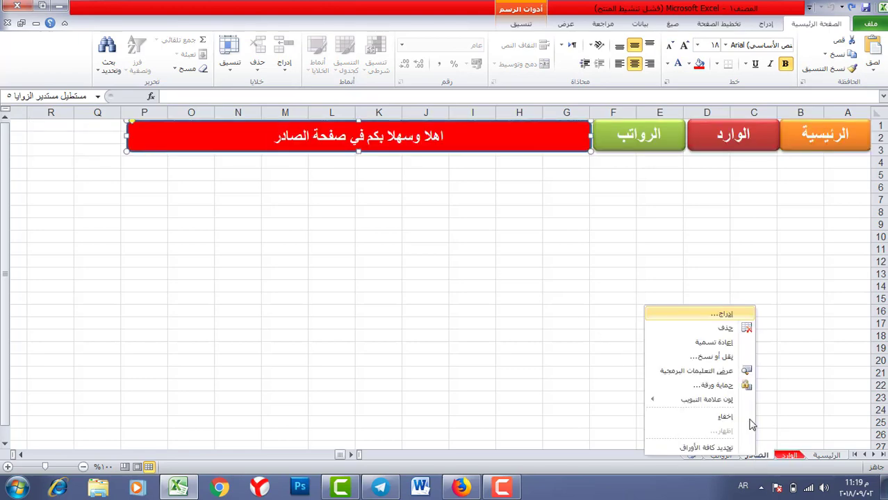
{"action": "mouse_move", "coordinate": [716, 403]}
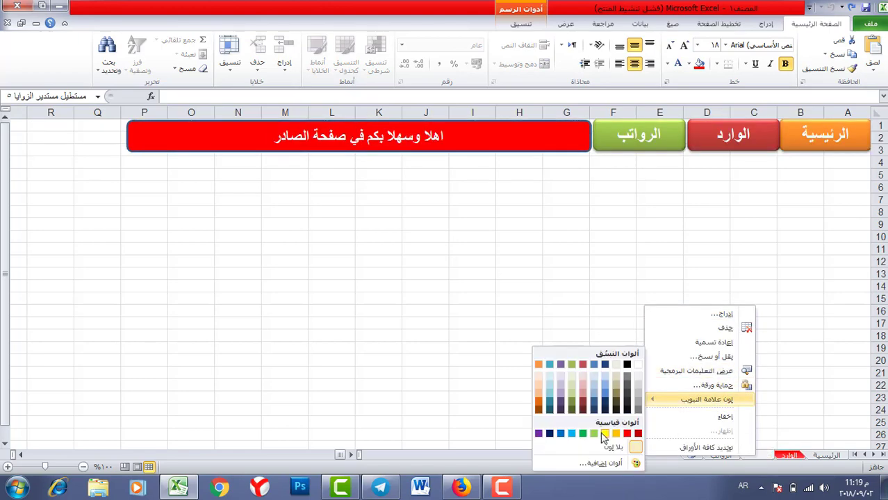
{"action": "left_click", "coordinate": [566, 434]}
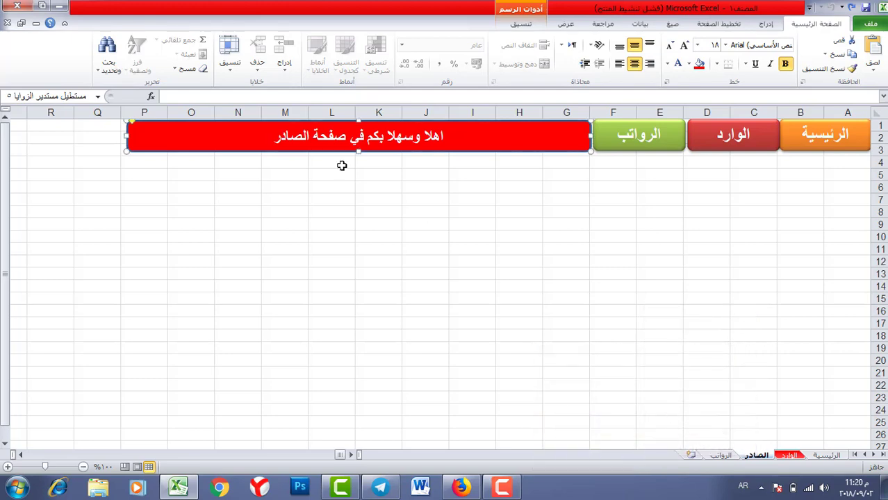
Change the fill of the welcome banner on the "الصادر" sheet to the standard blue
{"action": "left_click", "coordinate": [521, 23]}
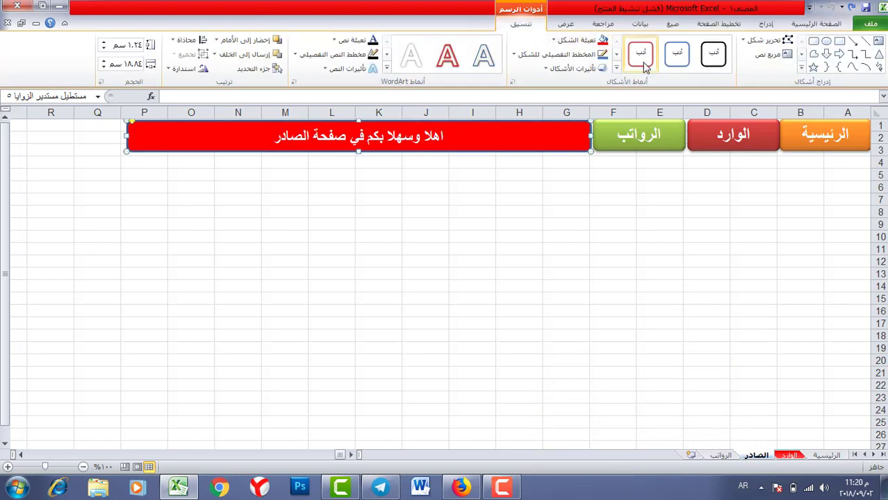
{"action": "left_click", "coordinate": [576, 40]}
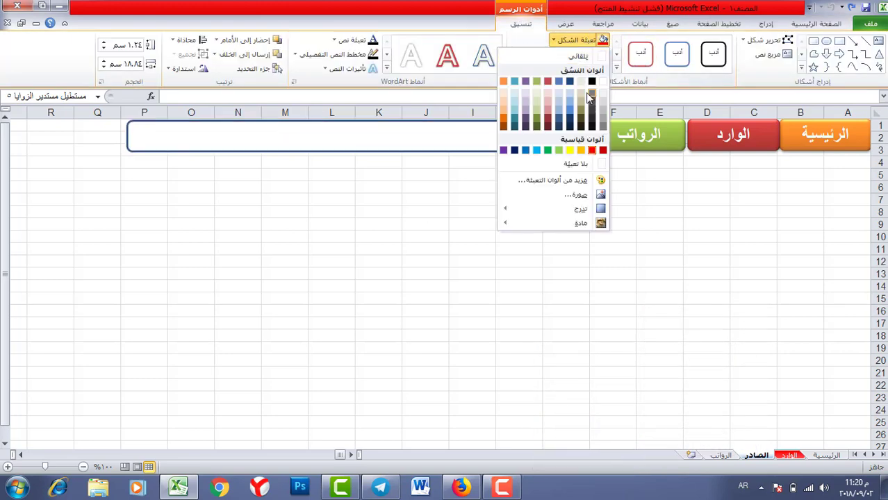
{"action": "left_click", "coordinate": [525, 150]}
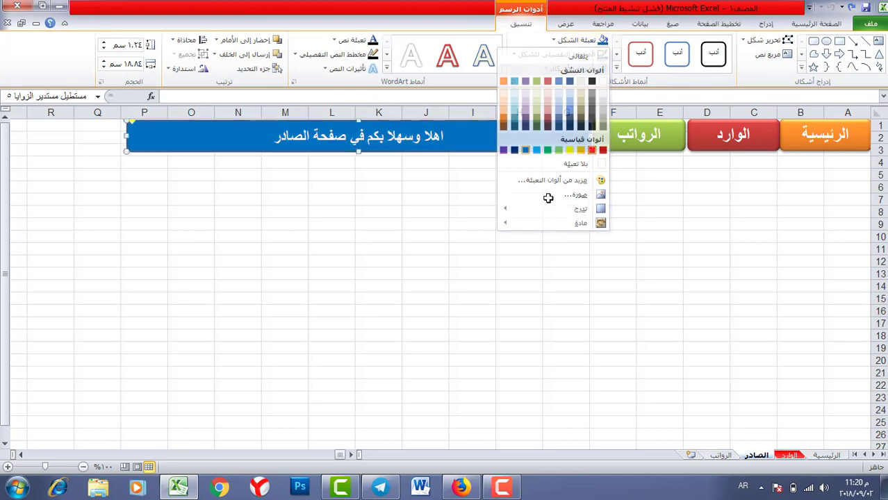
Set the tab colour of the "الرواتب" sheet to light green
{"action": "right_click", "coordinate": [721, 456]}
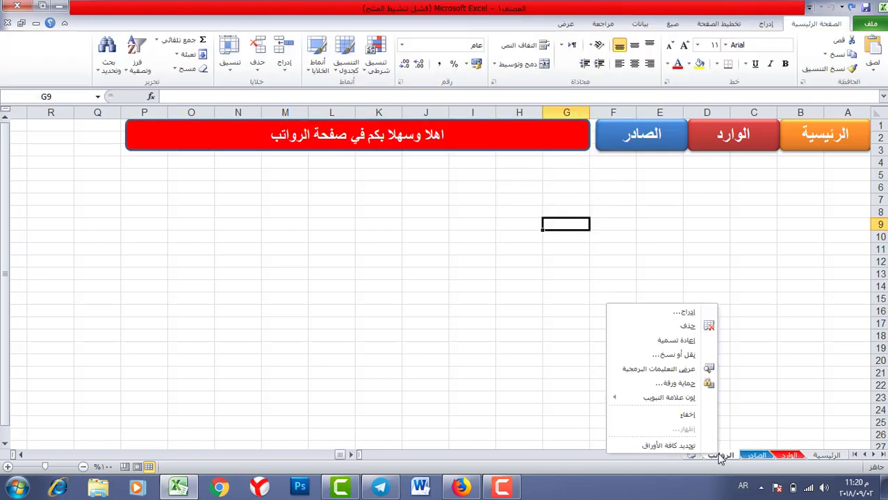
{"action": "mouse_move", "coordinate": [684, 398]}
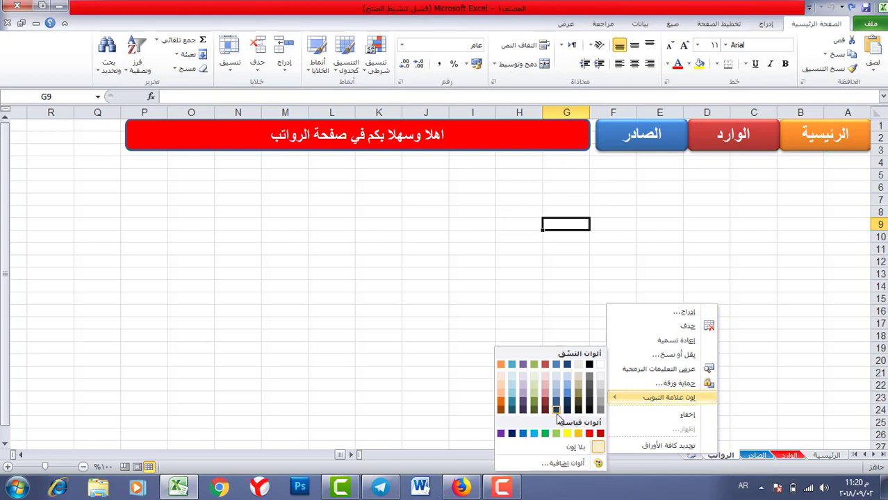
{"action": "left_click", "coordinate": [557, 433]}
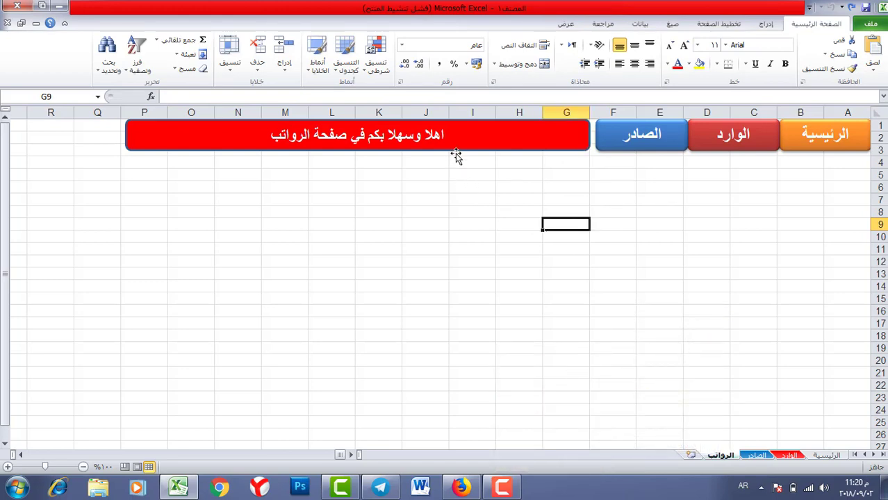
Change the fill of the welcome banner on the "الرواتب" sheet to the standard green
{"action": "left_click", "coordinate": [455, 154]}
{"action": "right_click", "coordinate": [459, 149]}
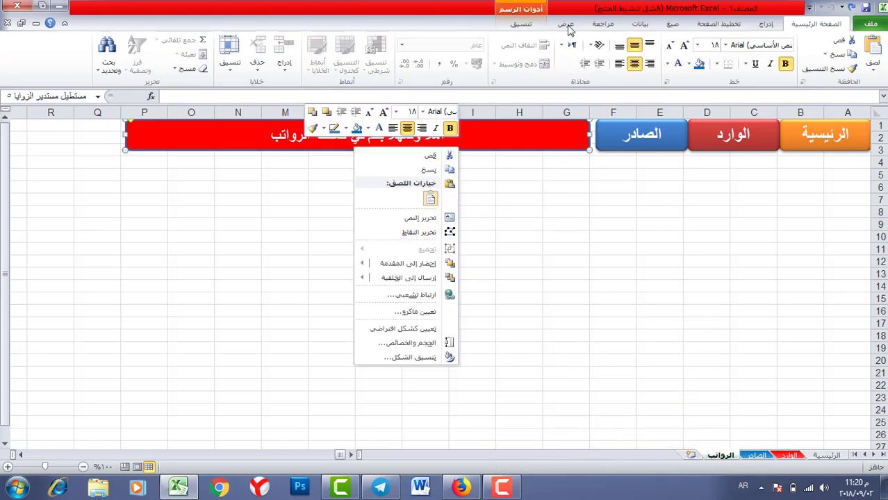
{"action": "left_click", "coordinate": [530, 25]}
{"action": "left_click", "coordinate": [574, 40]}
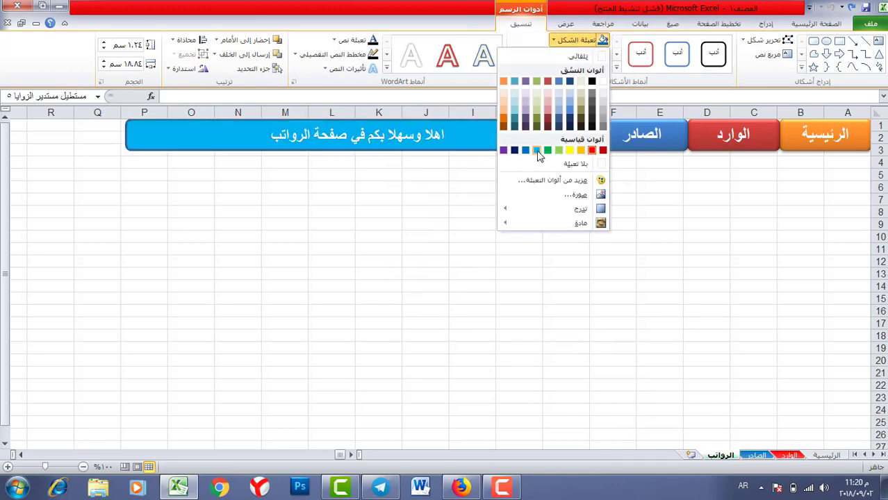
{"action": "left_click", "coordinate": [547, 150]}
{"action": "left_click", "coordinate": [426, 210]}
{"action": "left_click", "coordinate": [732, 292]}
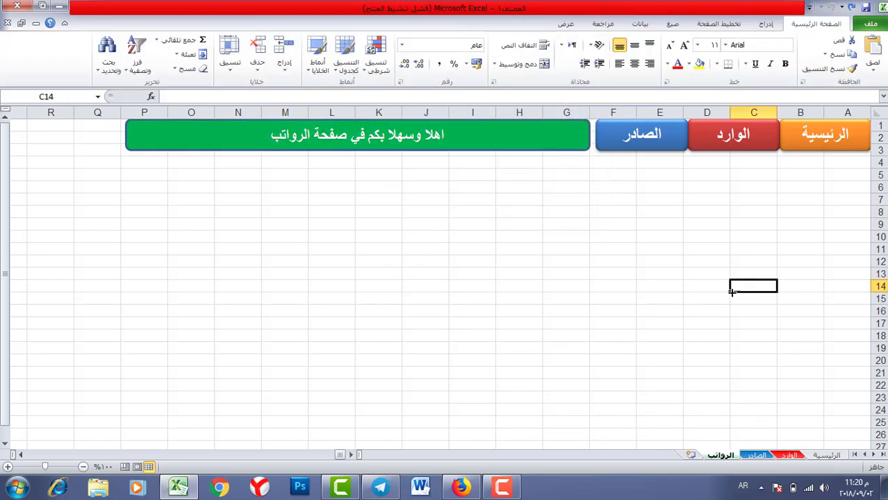
Test the "الوارد" and "الصادر" links on the main sheet, returning from each sheet through its "الرئيسية" link
{"action": "left_click", "coordinate": [790, 456]}
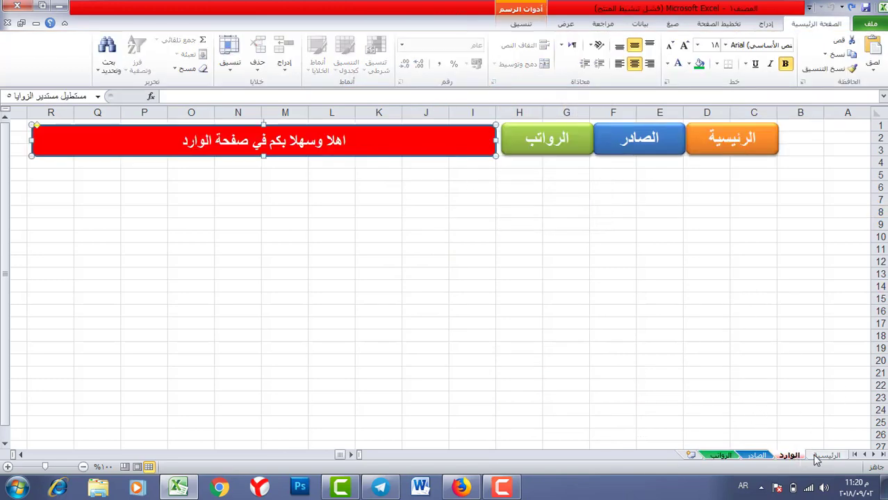
{"action": "left_click", "coordinate": [818, 457]}
{"action": "left_click", "coordinate": [689, 235]}
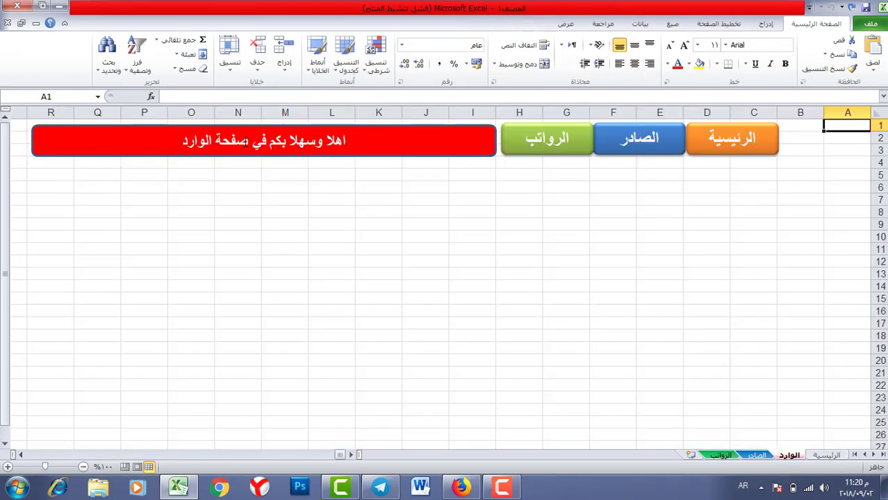
{"action": "left_click", "coordinate": [741, 142]}
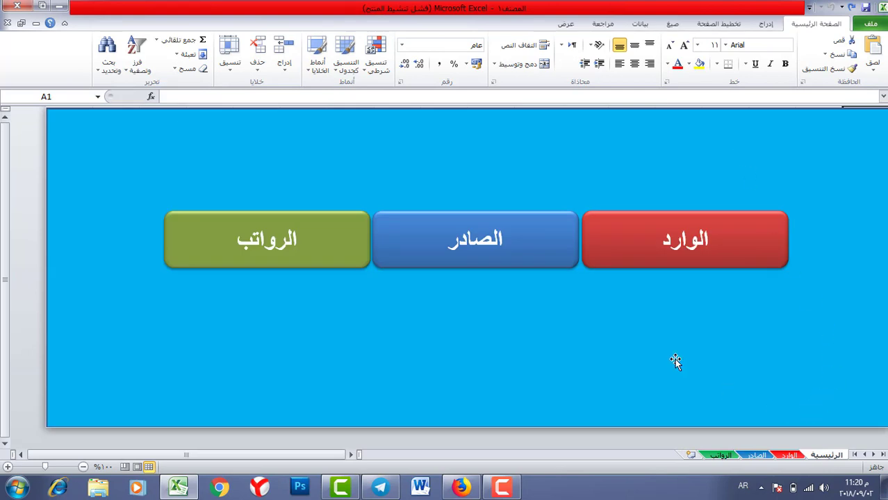
{"action": "left_click", "coordinate": [470, 242]}
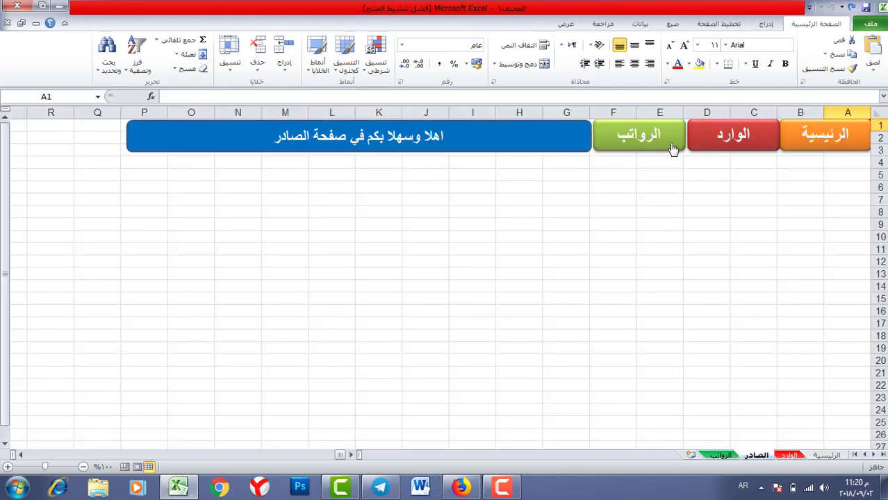
{"action": "left_click", "coordinate": [819, 139]}
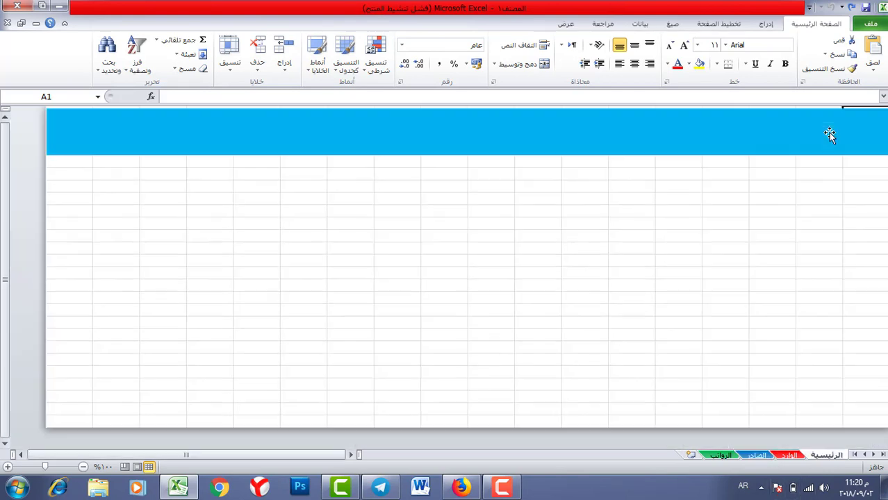
Test the links from the main sheet through "الرواتب", "الصادر" and "الوارد" back to "الرئيسية", and view the "الصادر" sheet
{"action": "left_click", "coordinate": [262, 229]}
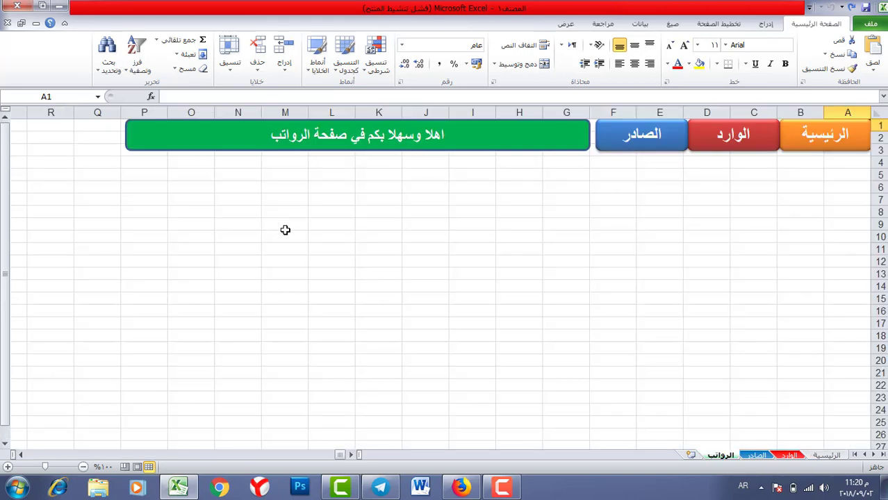
{"action": "left_click", "coordinate": [660, 139]}
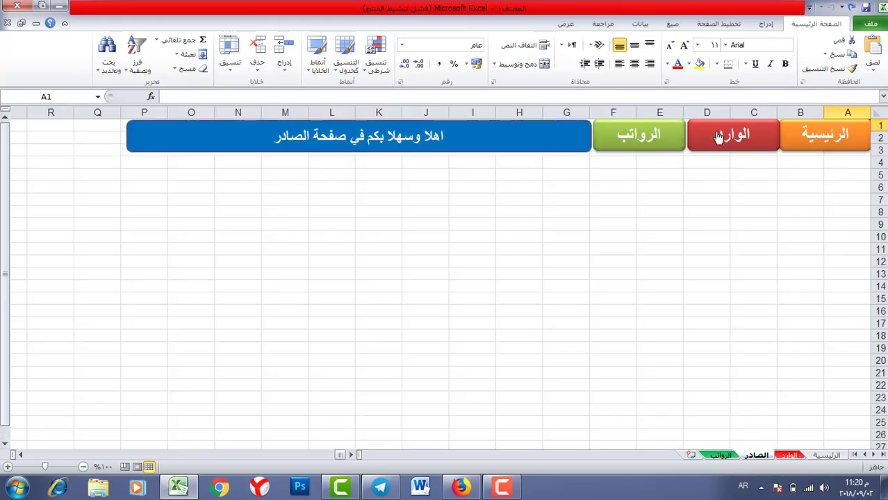
{"action": "left_click", "coordinate": [729, 139]}
{"action": "left_click", "coordinate": [749, 146]}
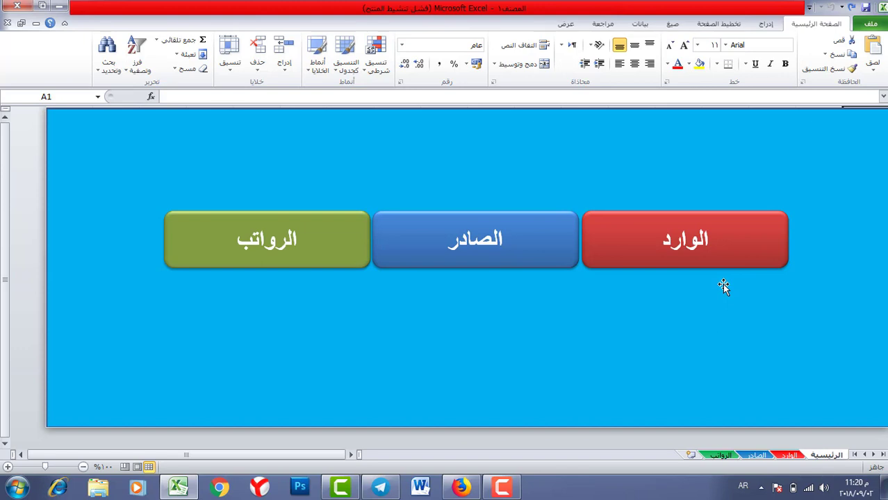
{"action": "left_click_drag", "start_coordinate": [799, 224], "coordinate": [113, 461]}
{"action": "left_click", "coordinate": [757, 456]}
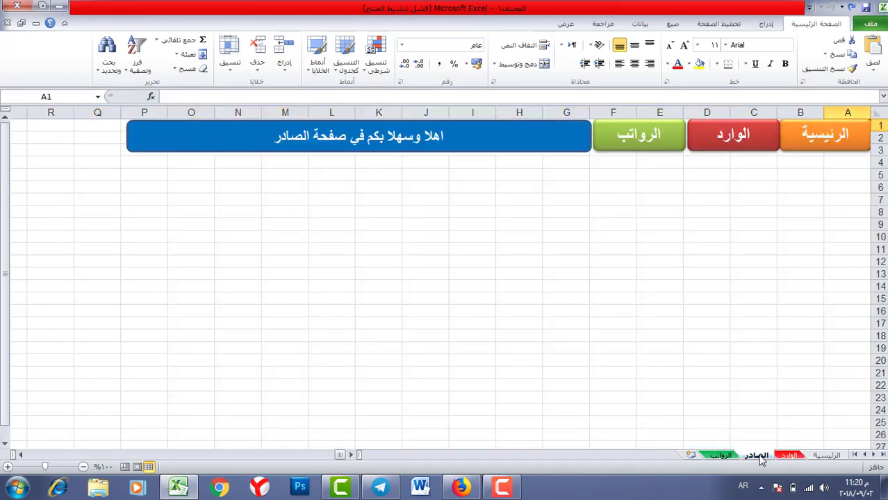